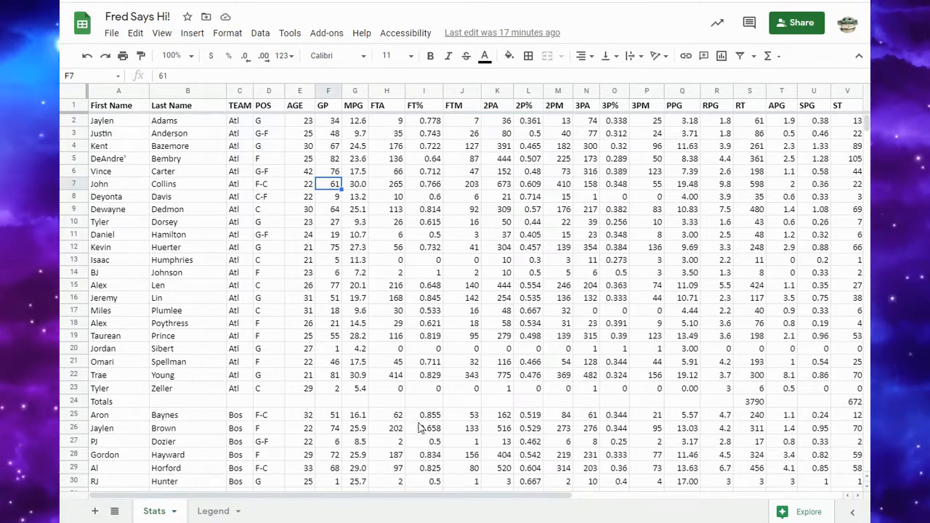
Enter the formula =(S24*V24*X24)/Z24 in cell AA24 of the Totals row
left_click_drag(422, 496, 631, 510)
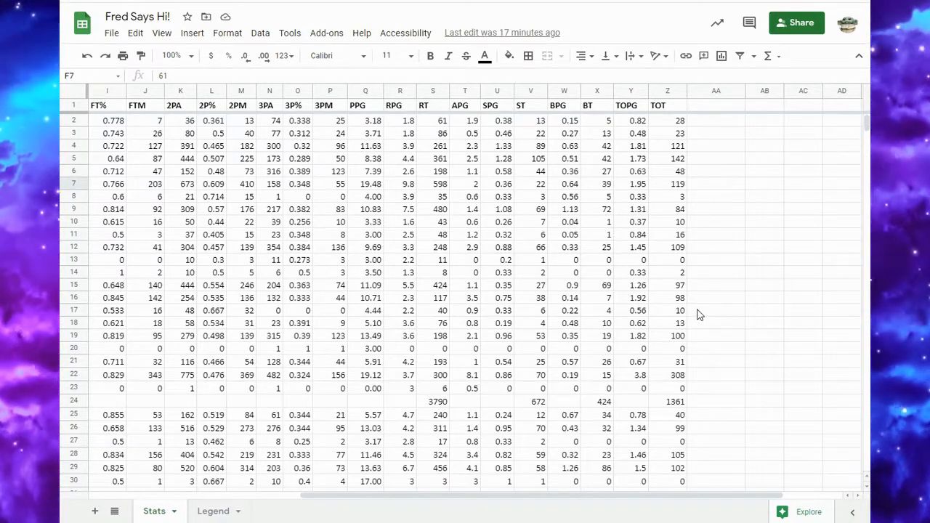
left_click(709, 407)
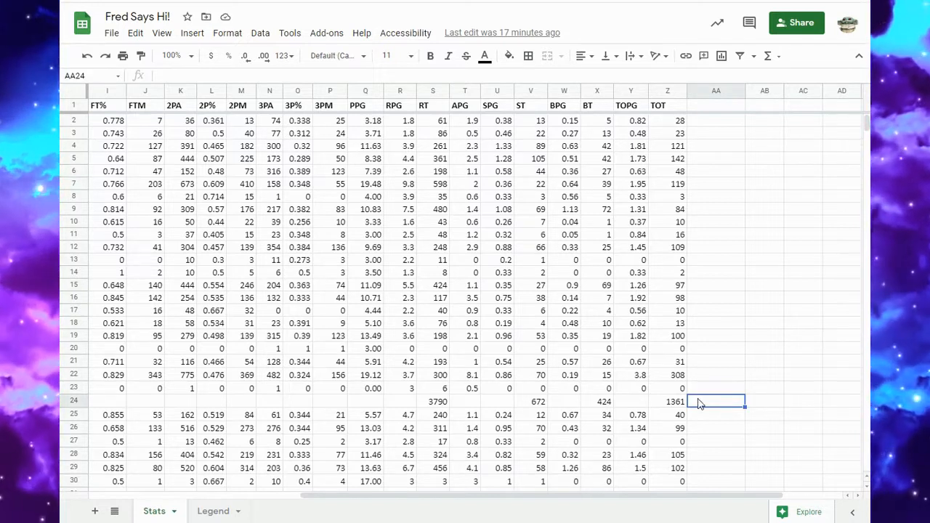
type("=(")
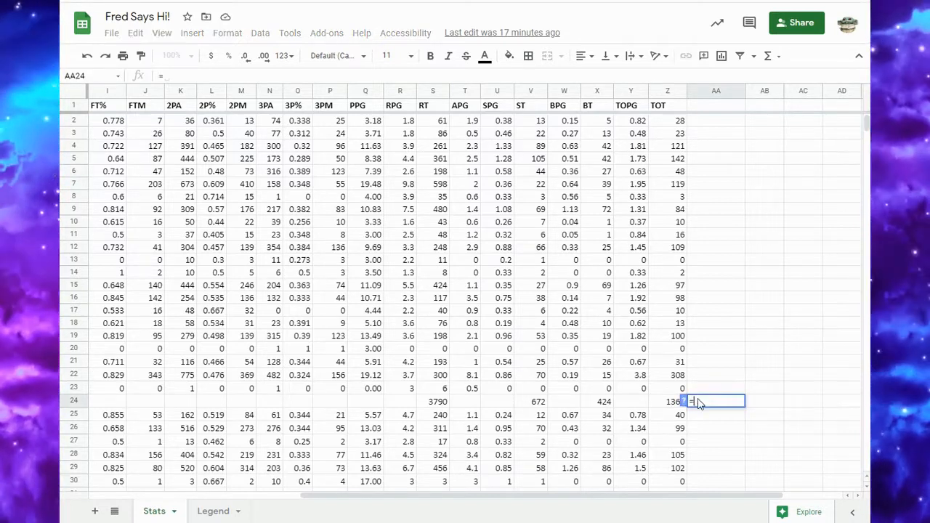
left_click(438, 405)
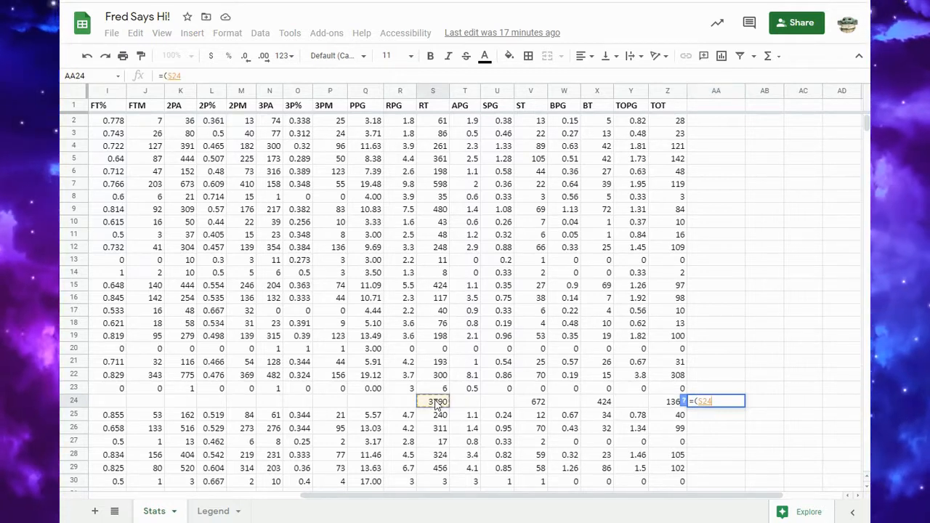
type("*")
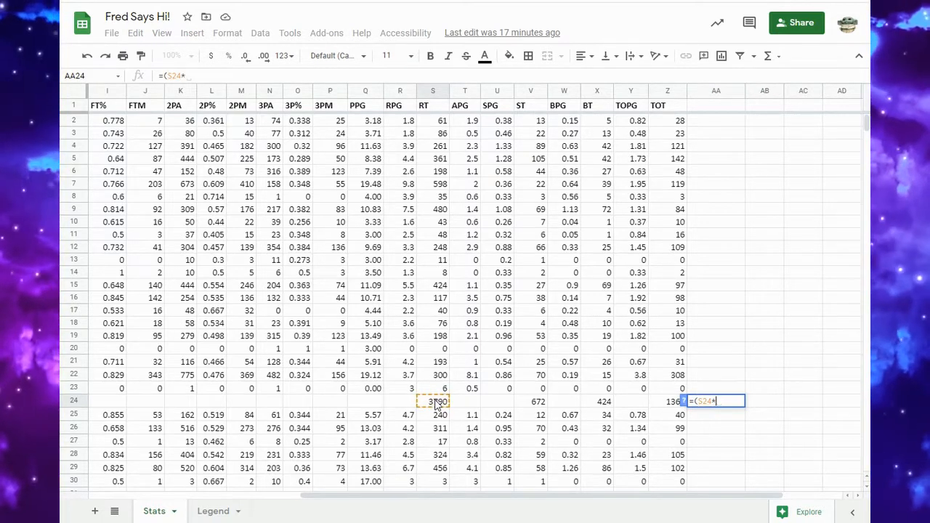
left_click(533, 404)
type("*")
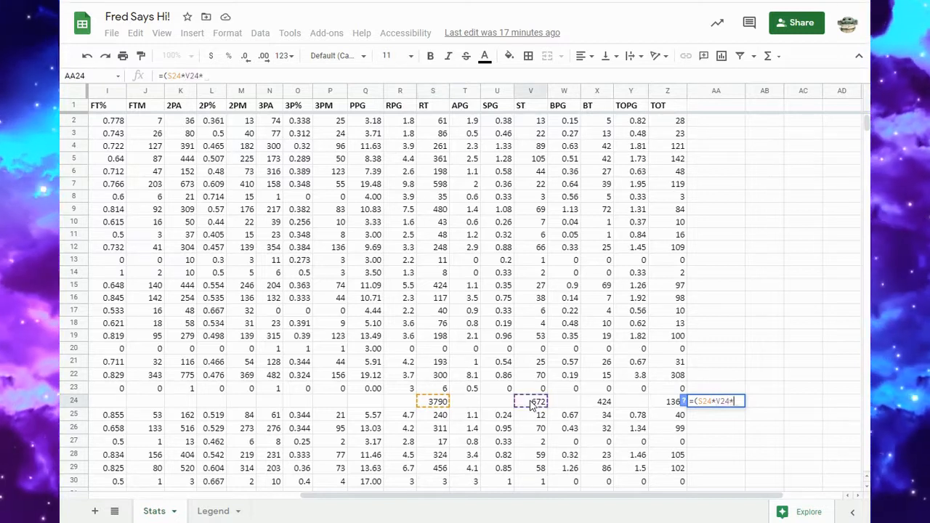
left_click(600, 404)
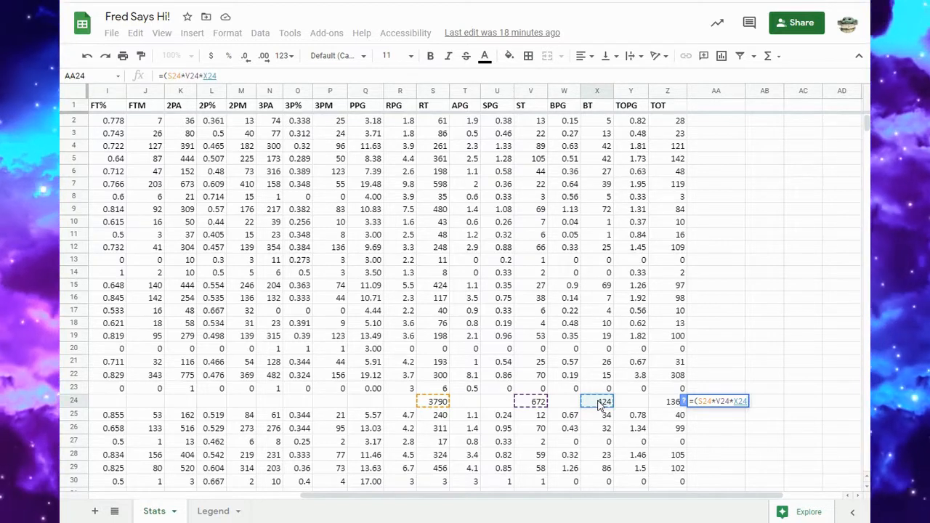
type(")")
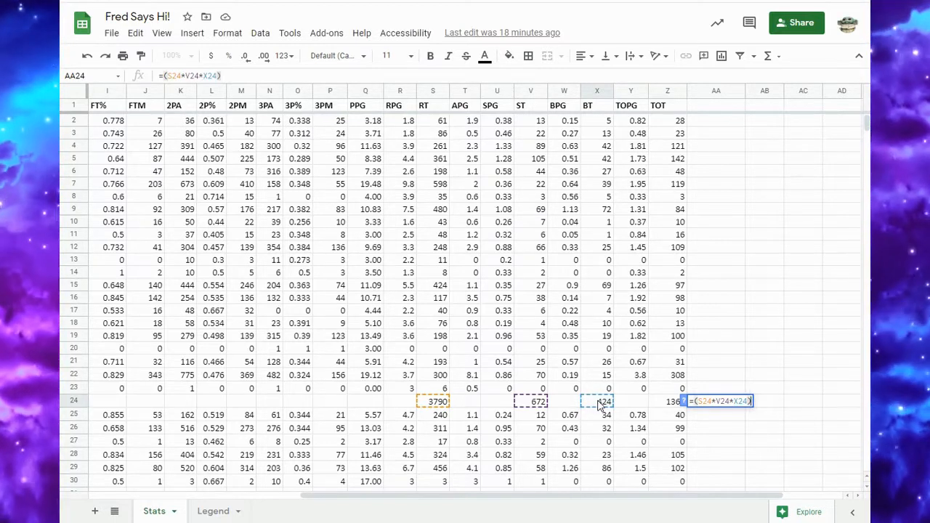
type("/")
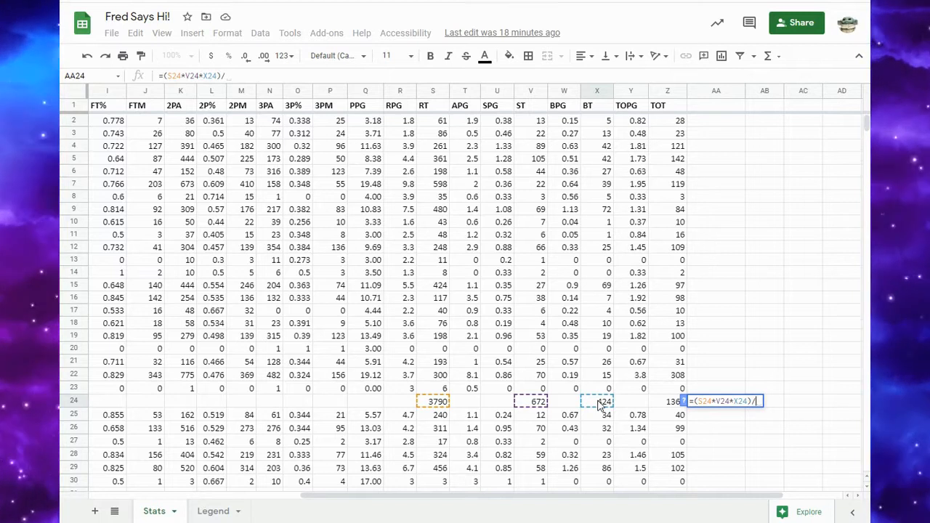
left_click(664, 406)
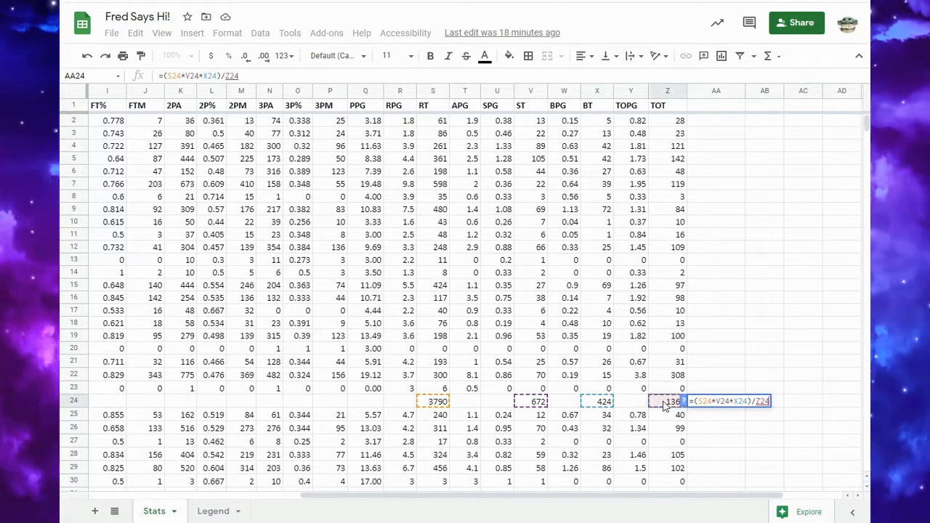
key("Return")
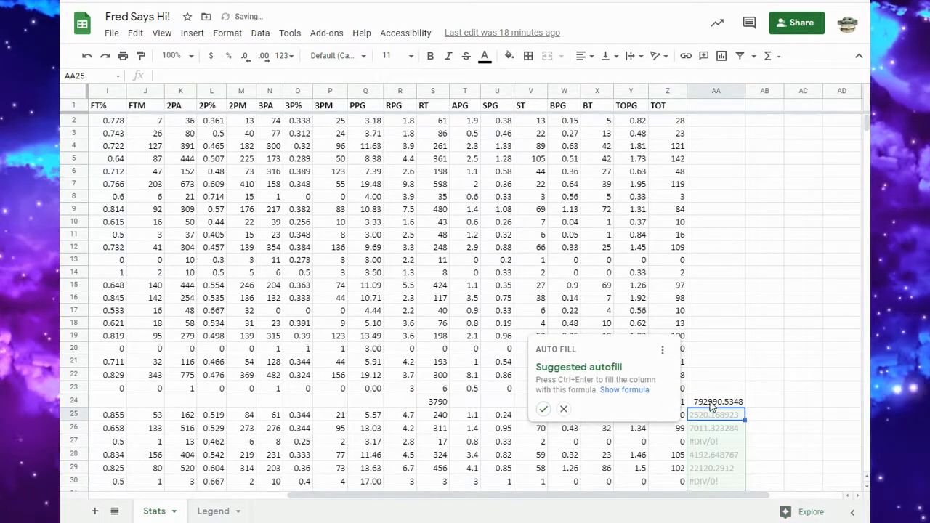
Reject the suggested autofill for column AA and select the formula cell AA24
left_click(563, 408)
left_click(714, 403)
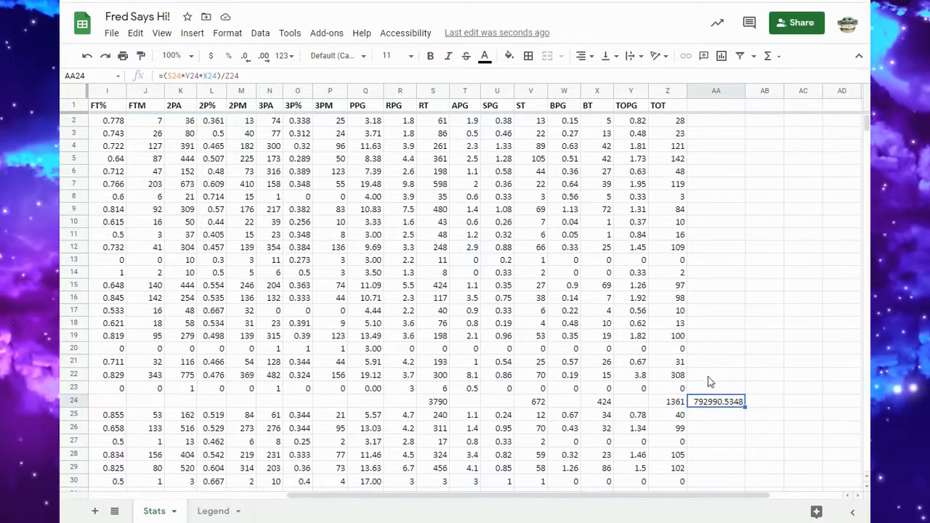
left_click(718, 415)
key("Up")
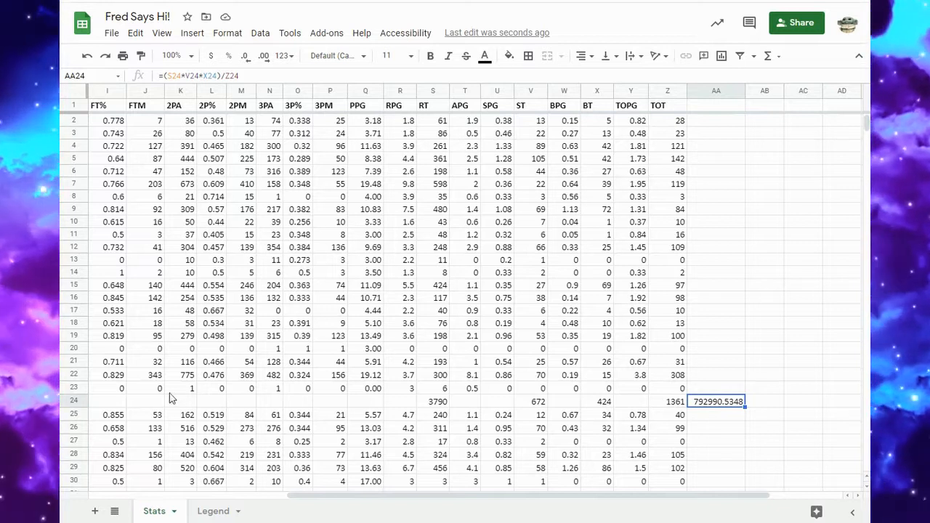
Freeze the columns up to the TEAM column (C) on the Stats sheet
left_click_drag(367, 495, 167, 498)
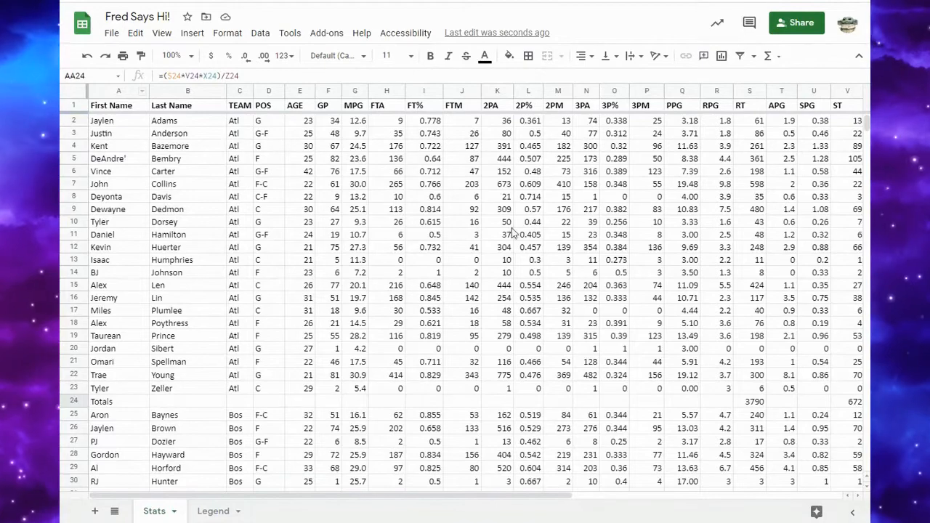
scroll(527, 256, "down", 3)
scroll(526, 256, "down", 4)
scroll(527, 256, "up", 7)
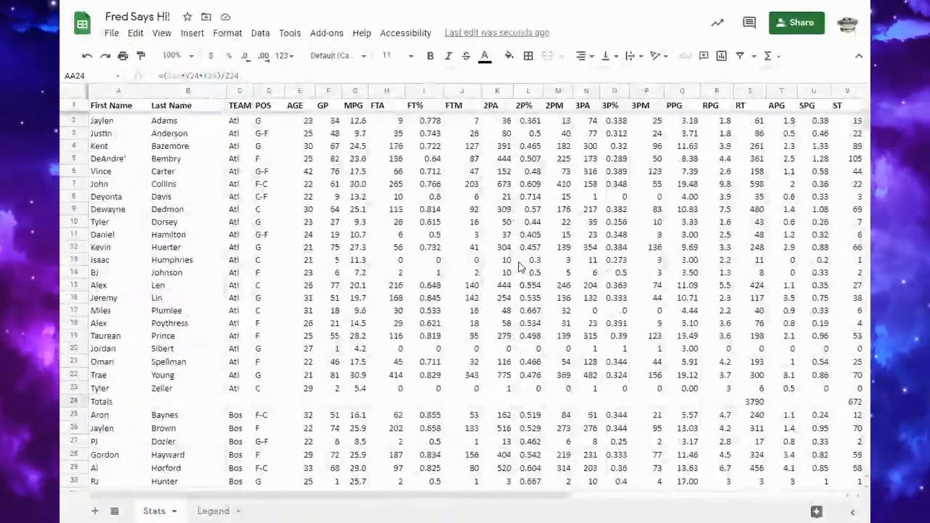
left_click_drag(319, 497, 575, 497)
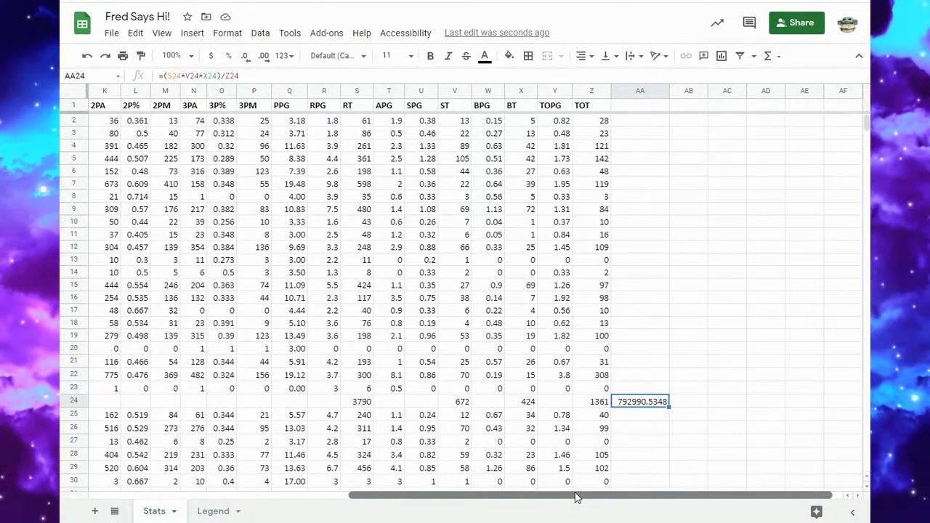
left_click_drag(557, 498, 314, 498)
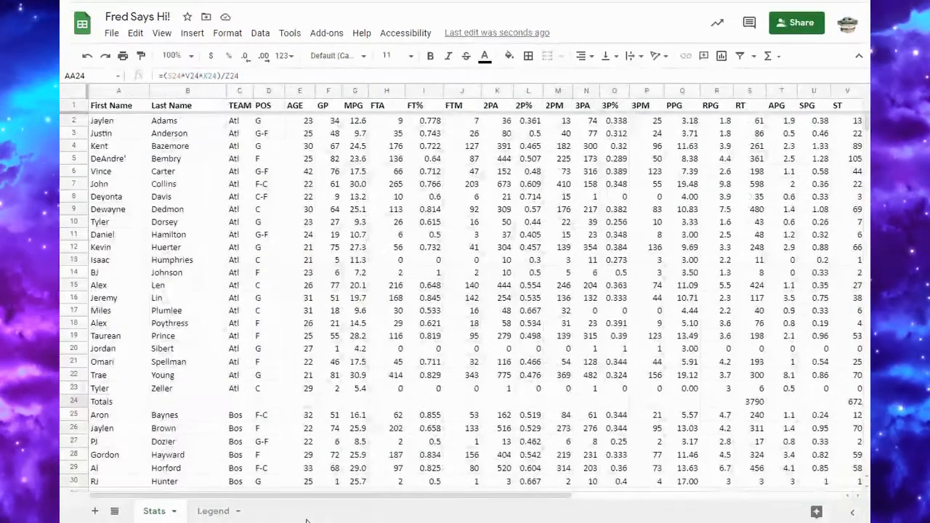
left_click(238, 91)
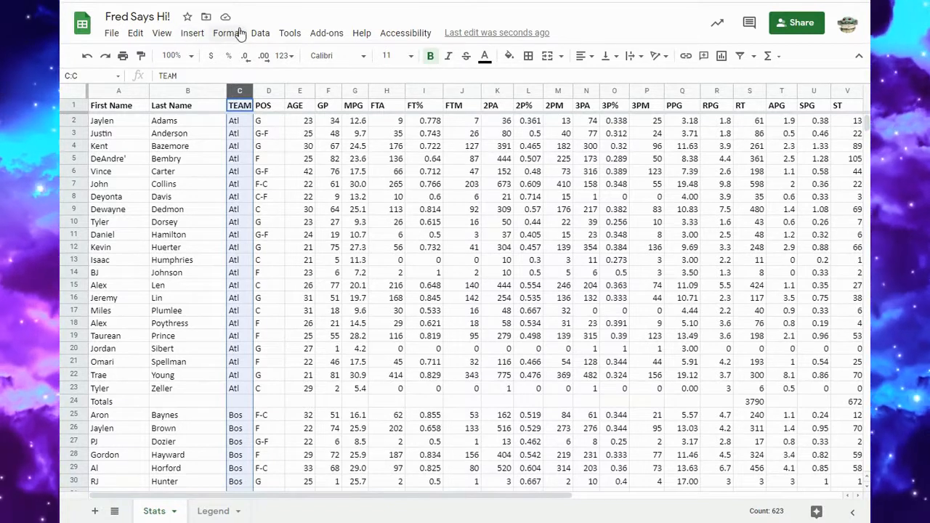
left_click(161, 34)
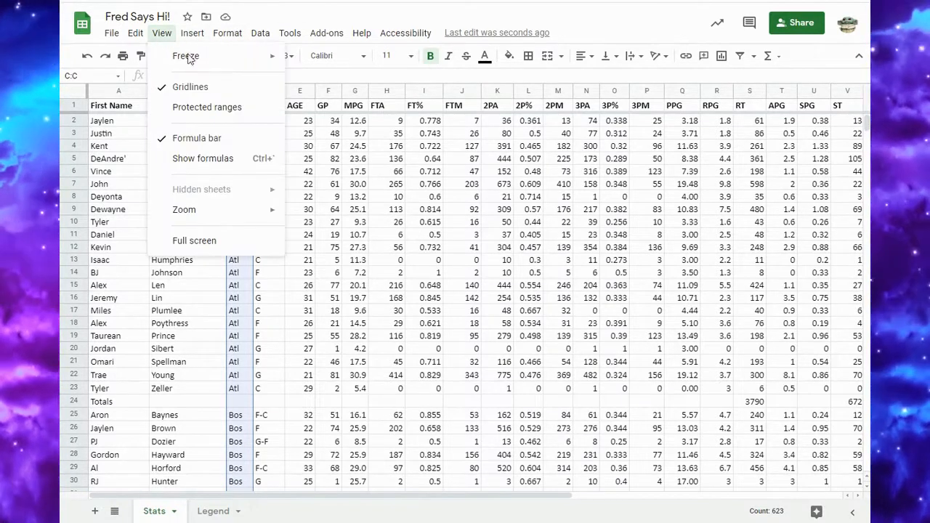
mouse_move(193, 58)
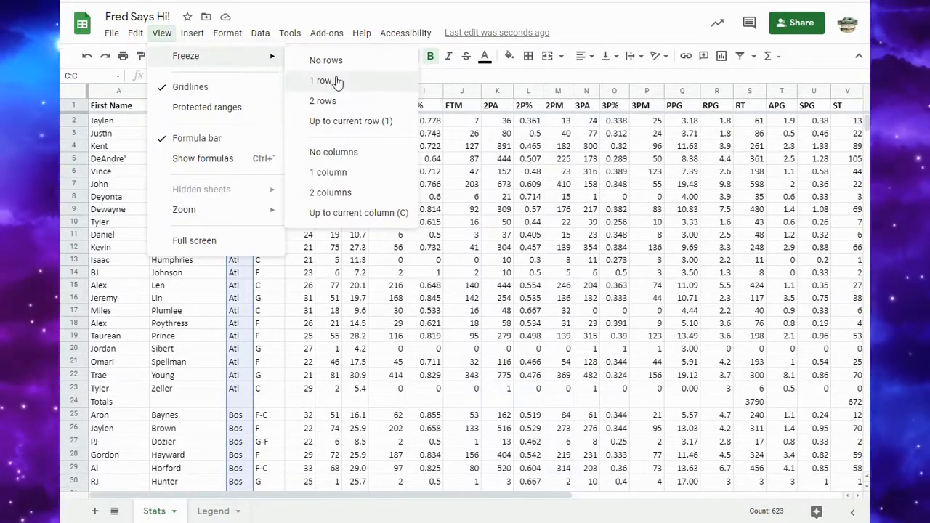
left_click(351, 219)
Name the formula cell AA24 "Atl" and reselect it to check the name
left_click_drag(307, 494, 513, 495)
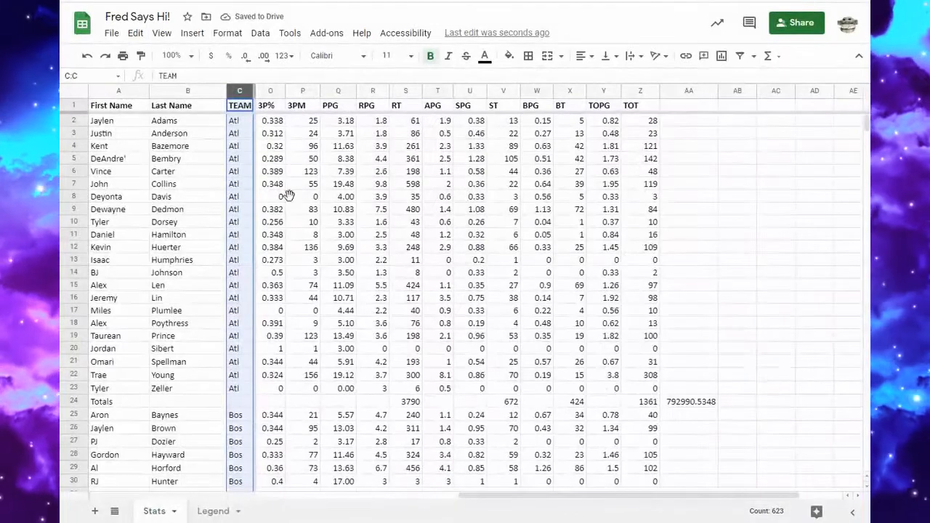
left_click(733, 362)
left_click(690, 404)
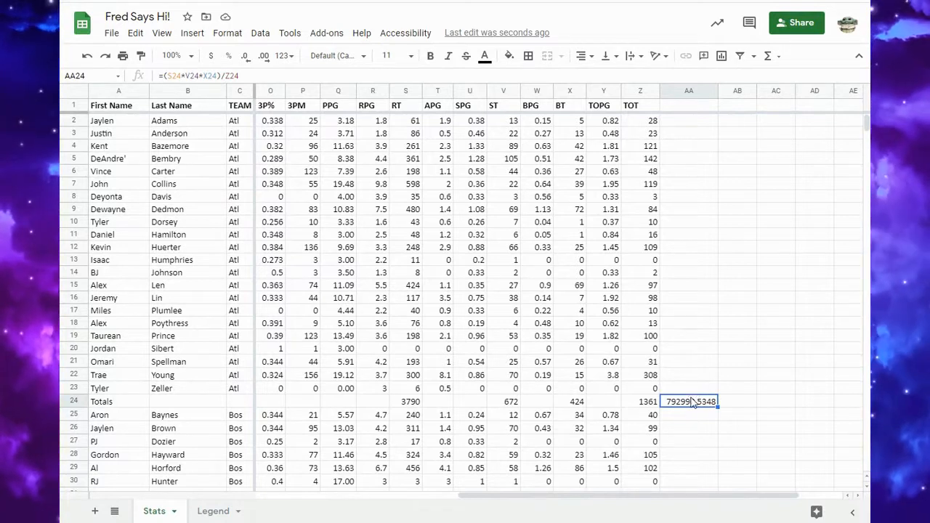
left_click(92, 76)
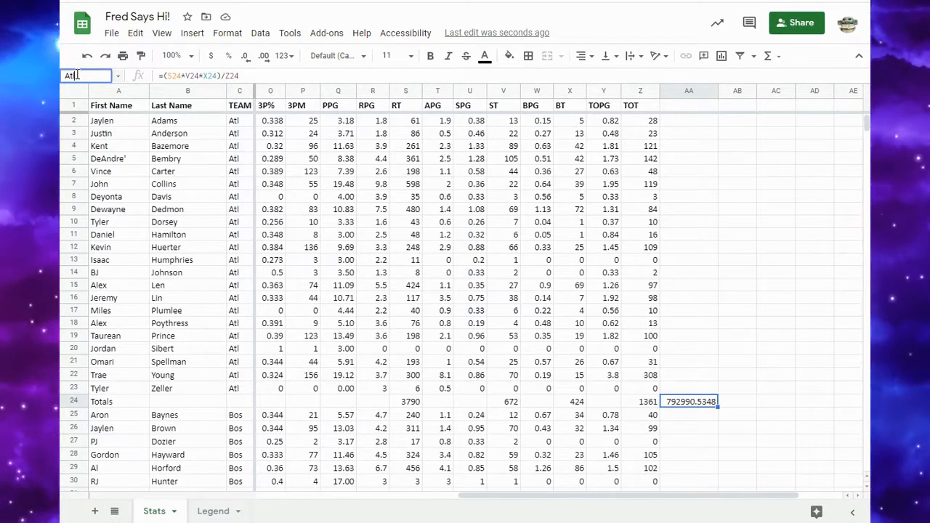
key("Return")
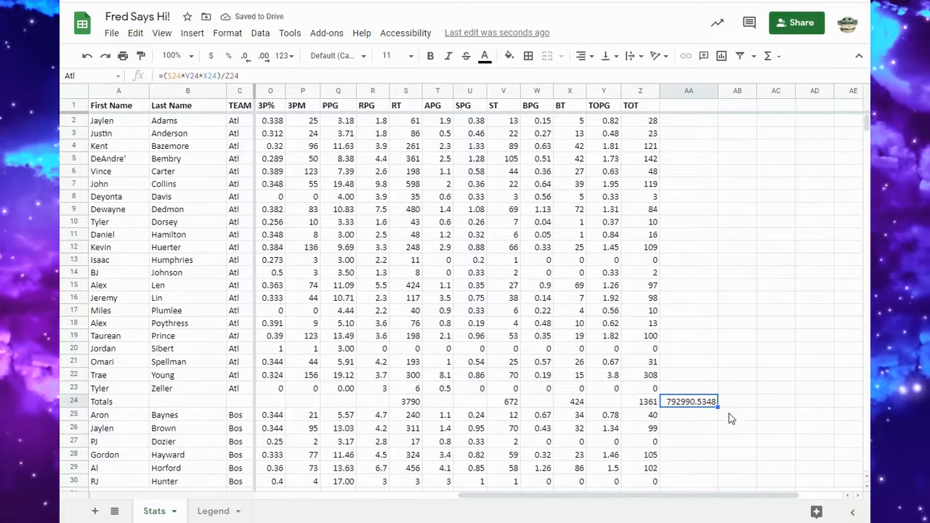
left_click(725, 430)
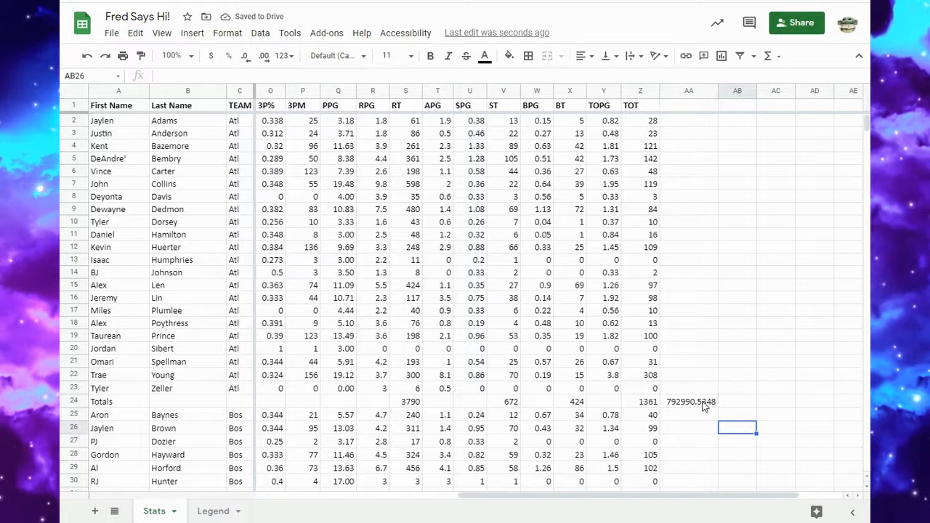
left_click(691, 401)
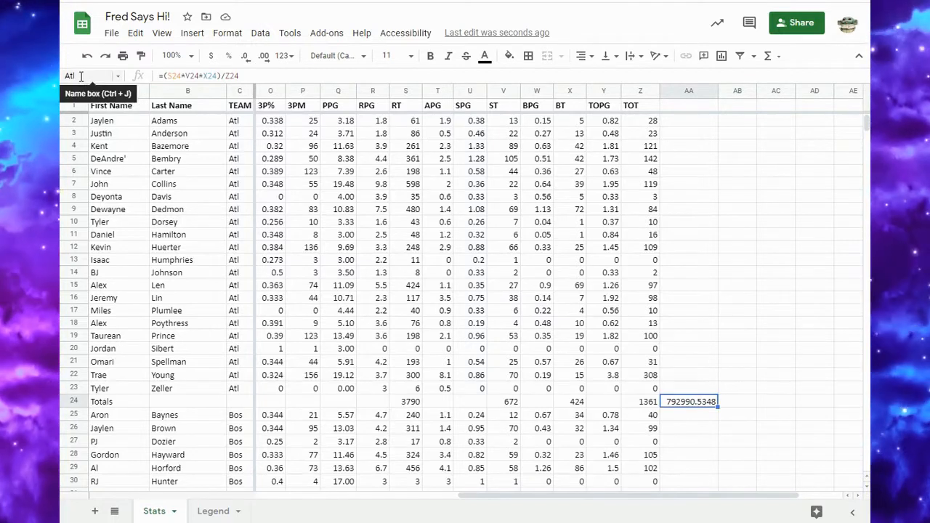
left_click(689, 365)
left_click(694, 407)
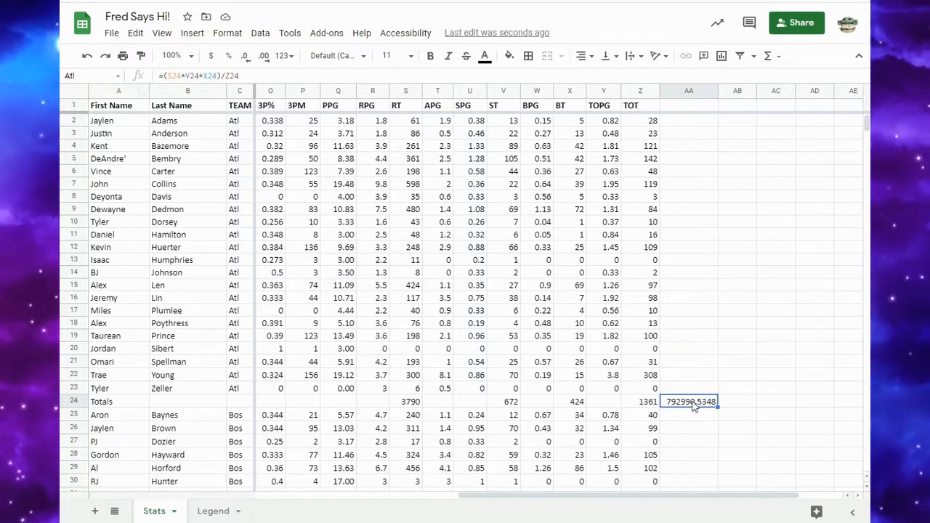
Copy the formula in AA24 to cell AA42 in the Boston Totals row
key("ctrl+c")
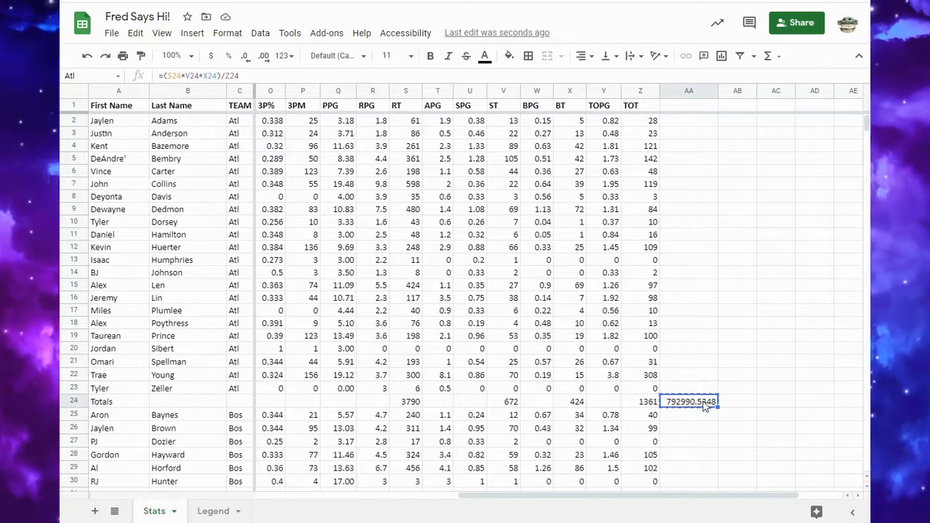
scroll(689, 402, "down", 5)
scroll(687, 385, "down", 3)
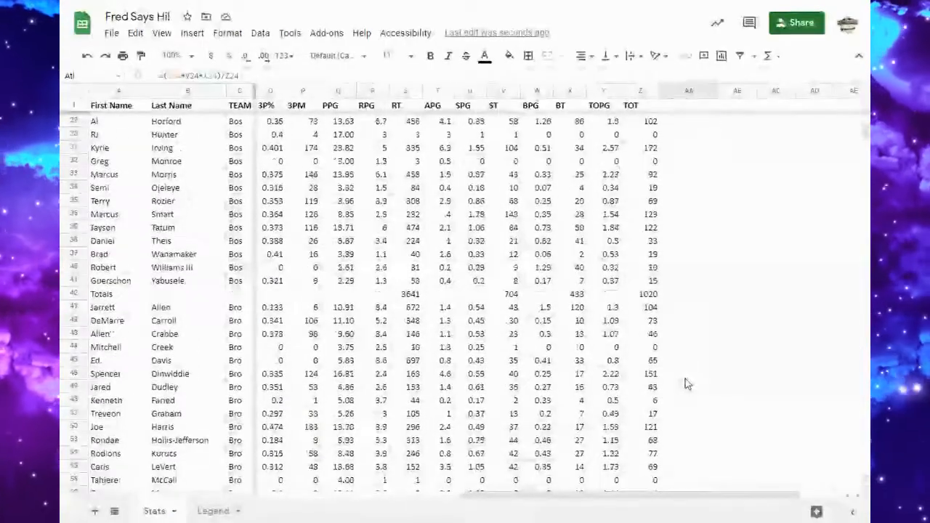
left_click(690, 297)
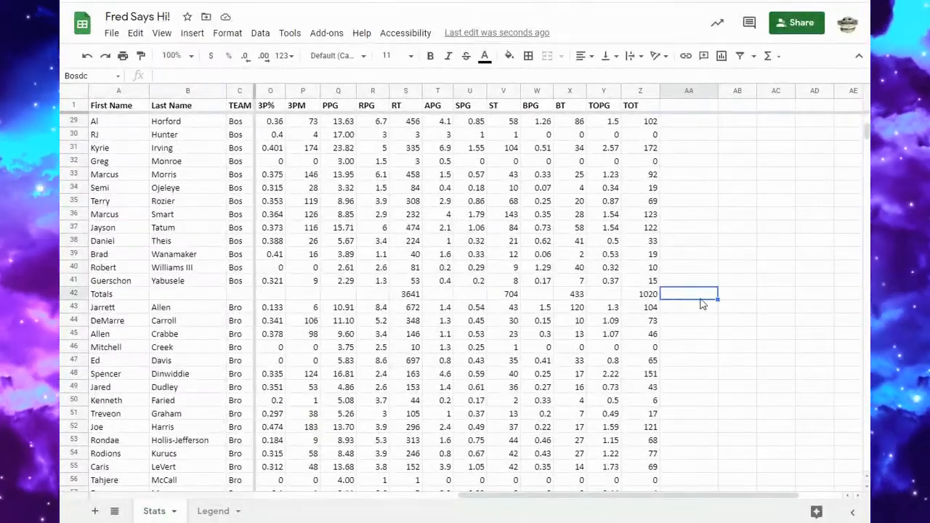
key("ctrl+v")
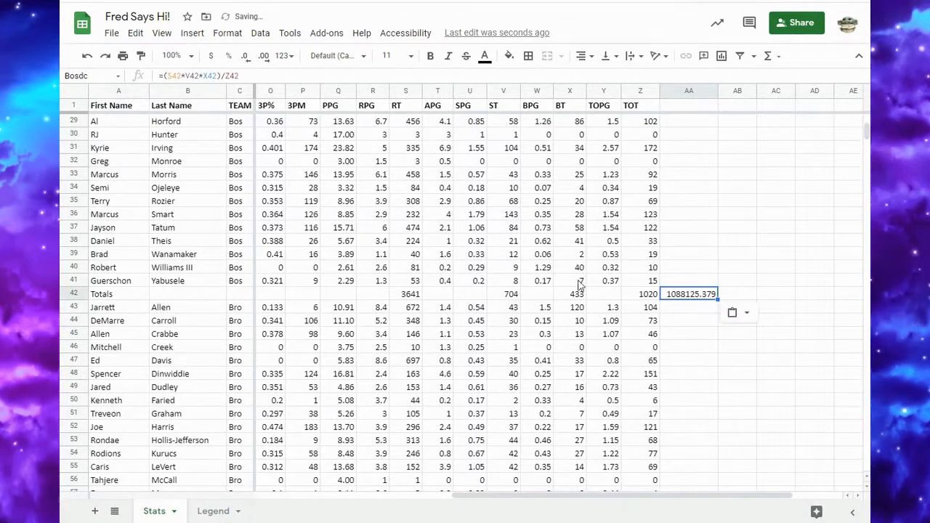
key("Down")
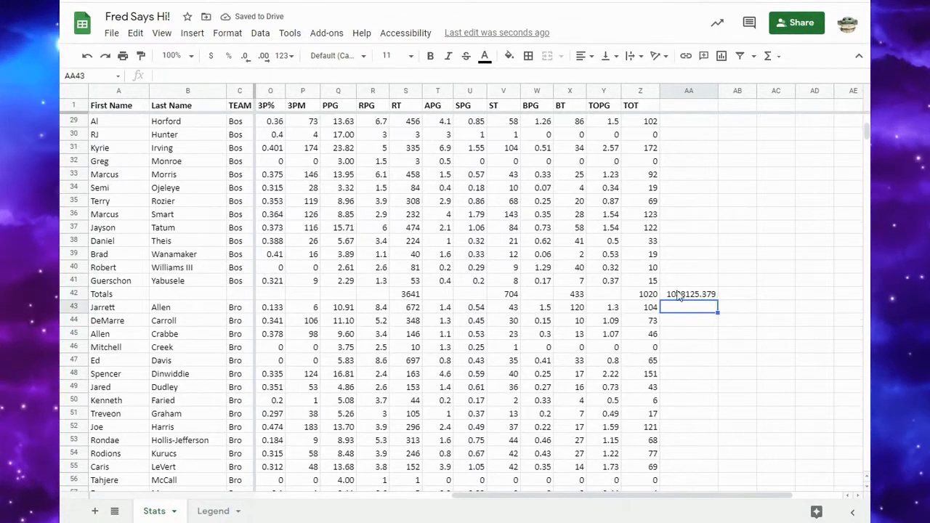
Change the name of the Boston formula cell AA42 to "Bos"
left_click(699, 298)
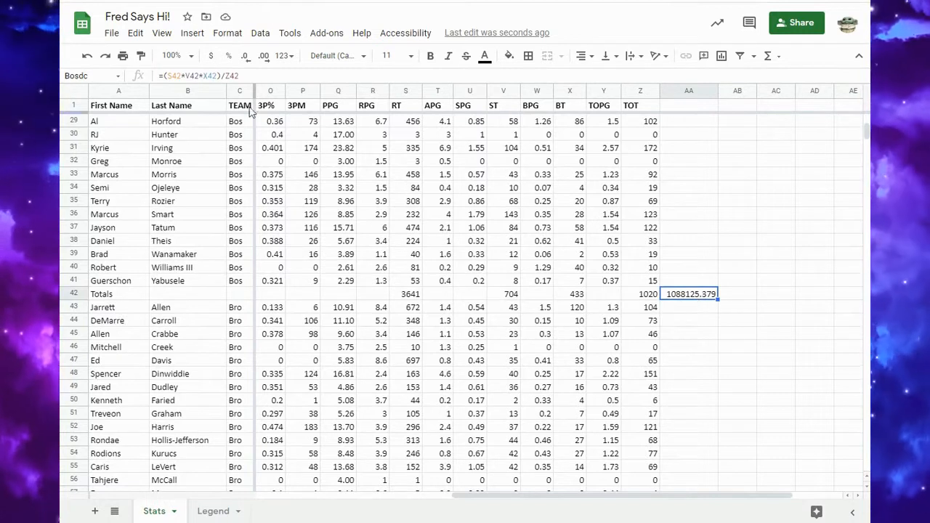
left_click(92, 75)
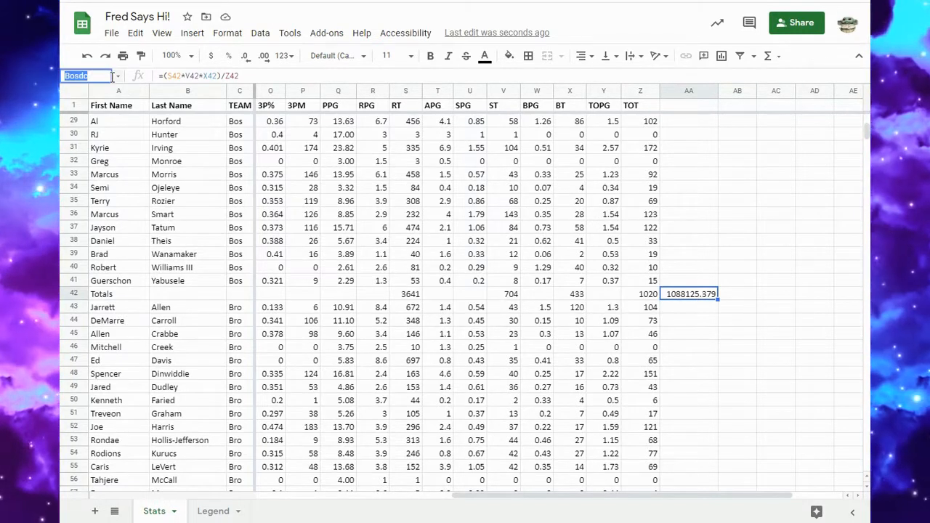
type("Bo")
key("Escape")
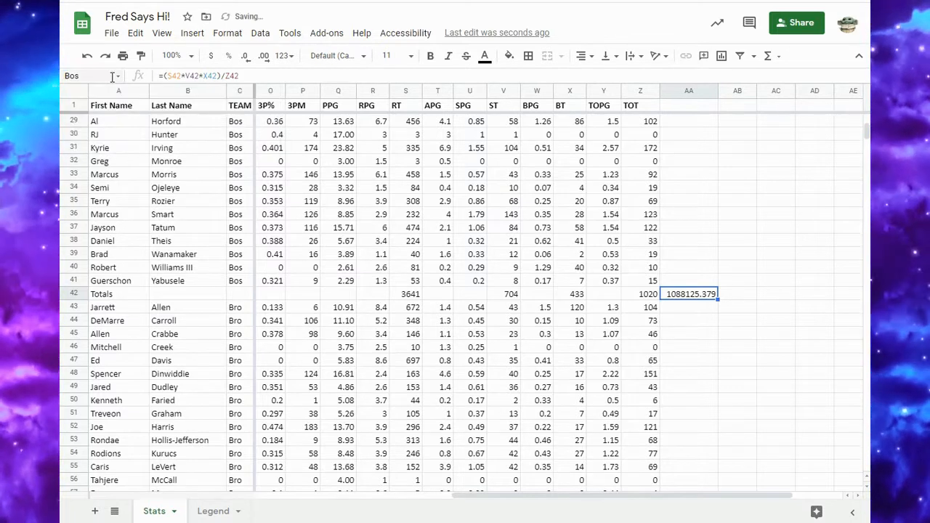
Reselect AA42 to check its name, and paste the copied formula into AA62 in the Brooklyn Totals row
left_click(694, 320)
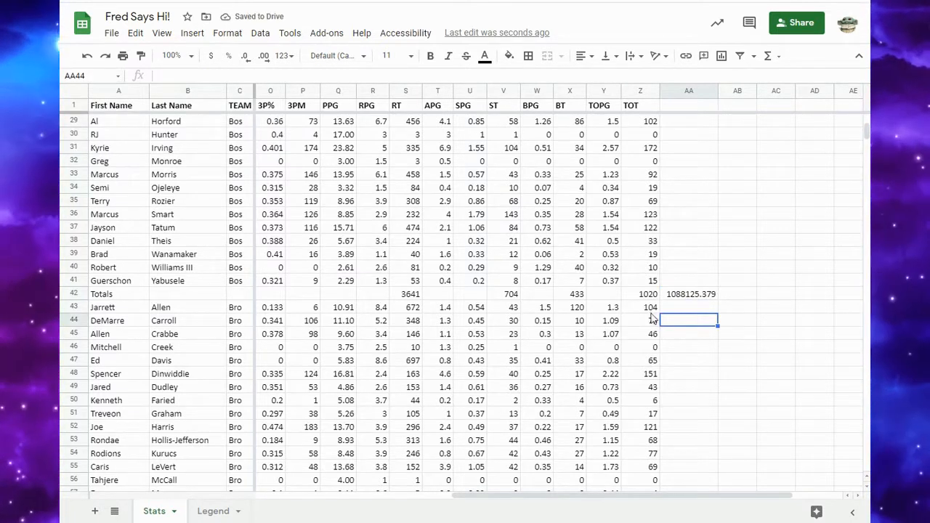
left_click(689, 298)
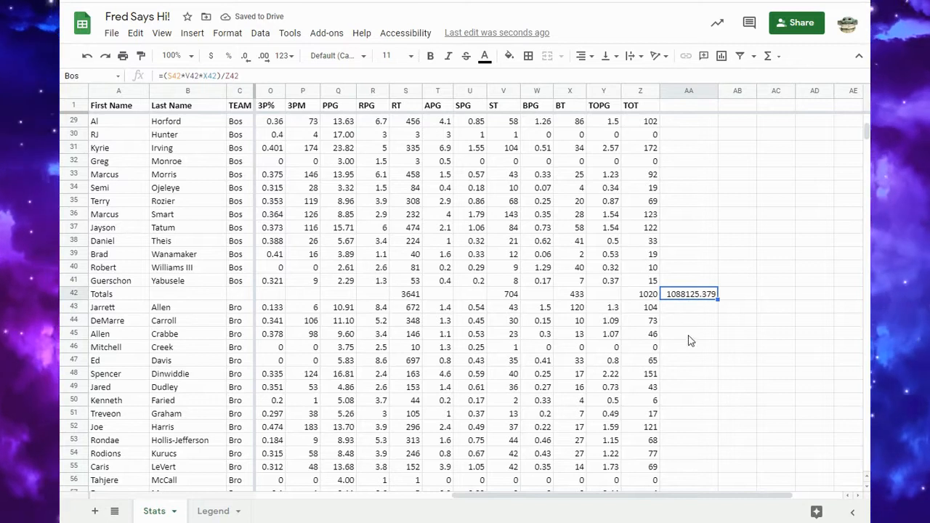
scroll(687, 341, "down", 5)
left_click(692, 362)
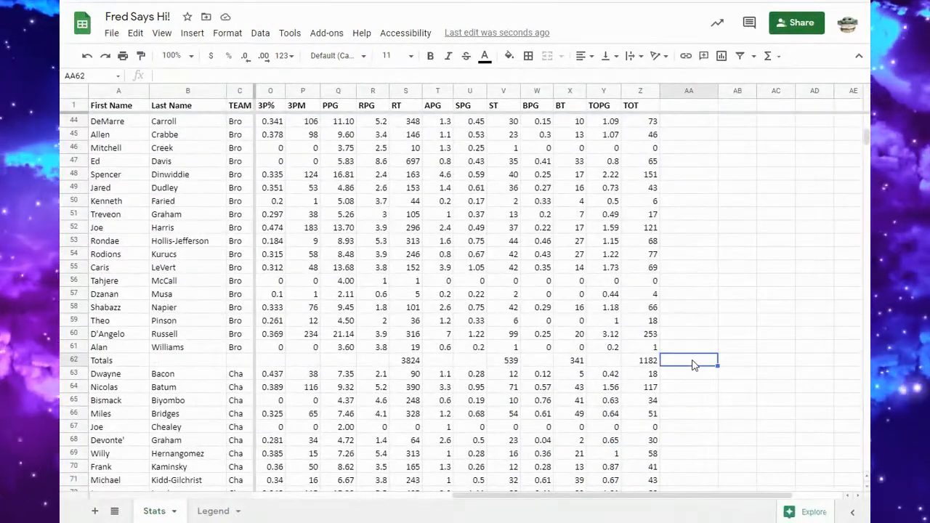
key("ctrl+v")
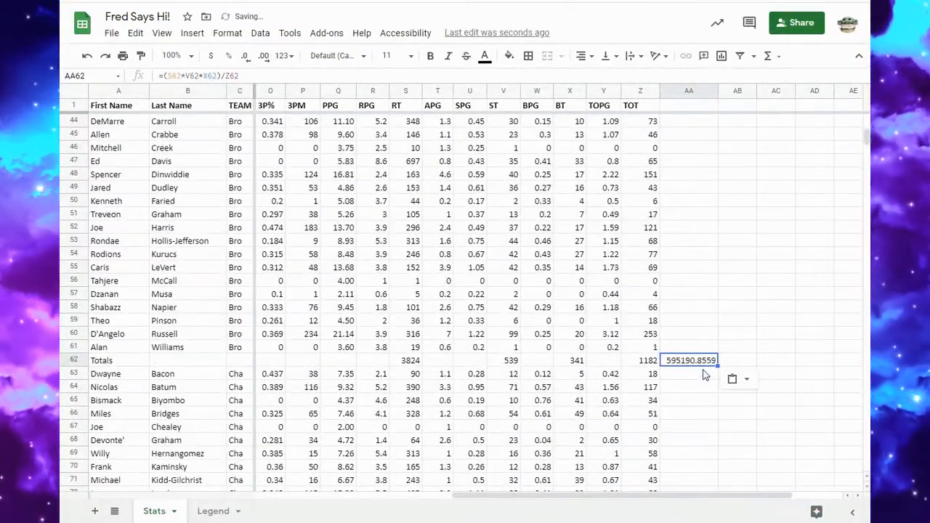
Examine which cells the pasted formula in AA62 refers to
left_click(684, 391)
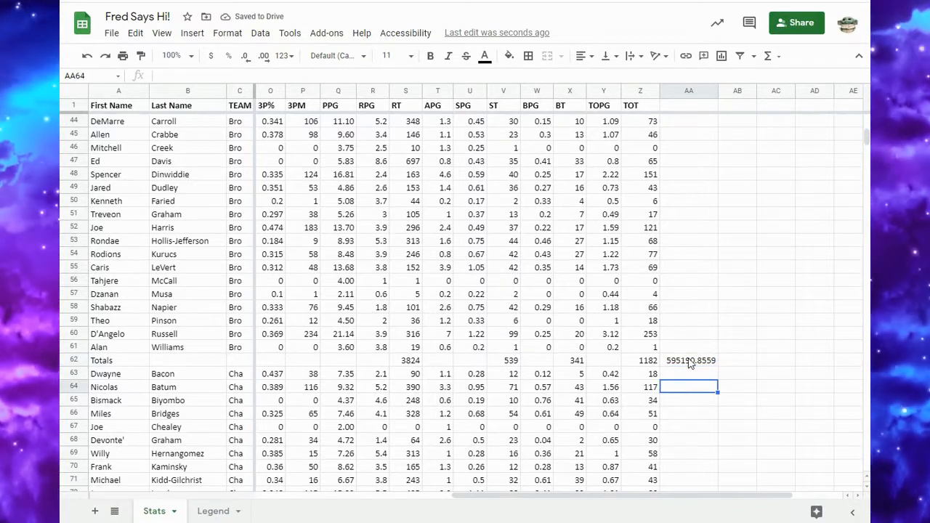
left_click(691, 362)
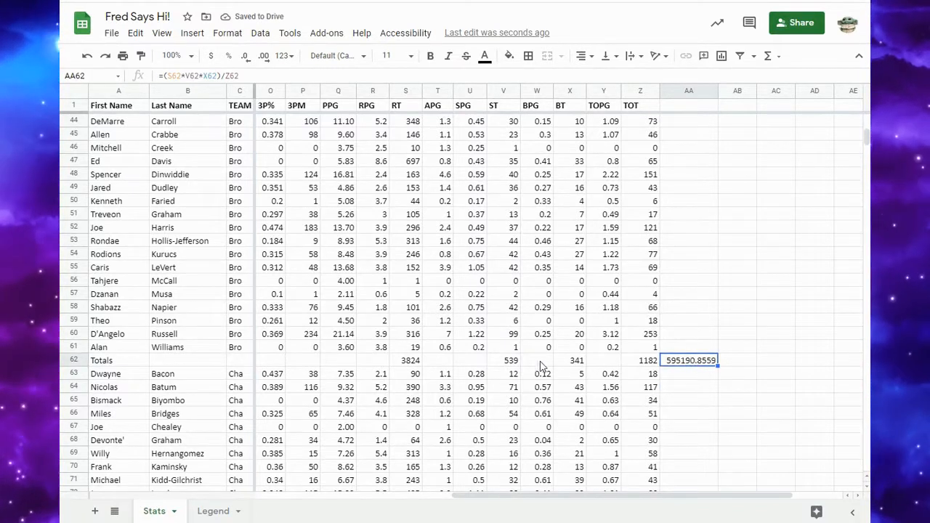
triple_click(689, 361)
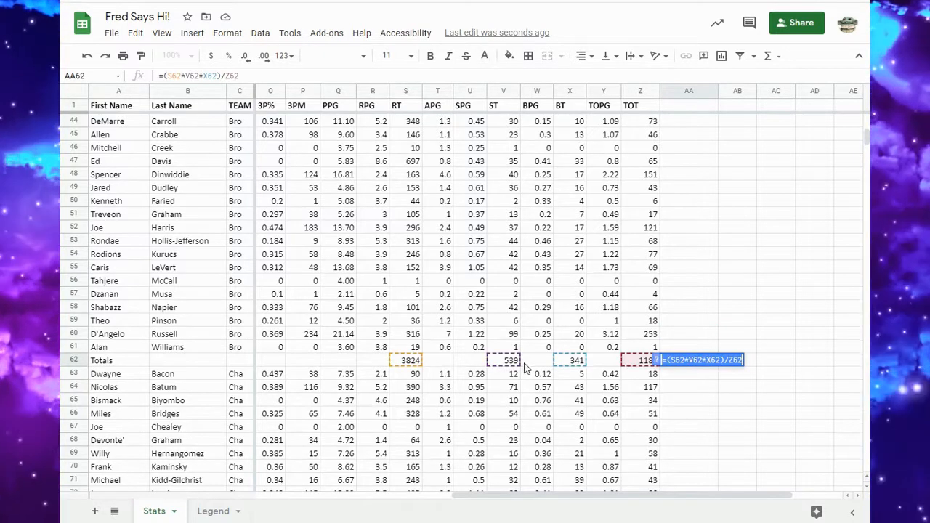
Give cell AA65 the name "Bro"
left_click(699, 400)
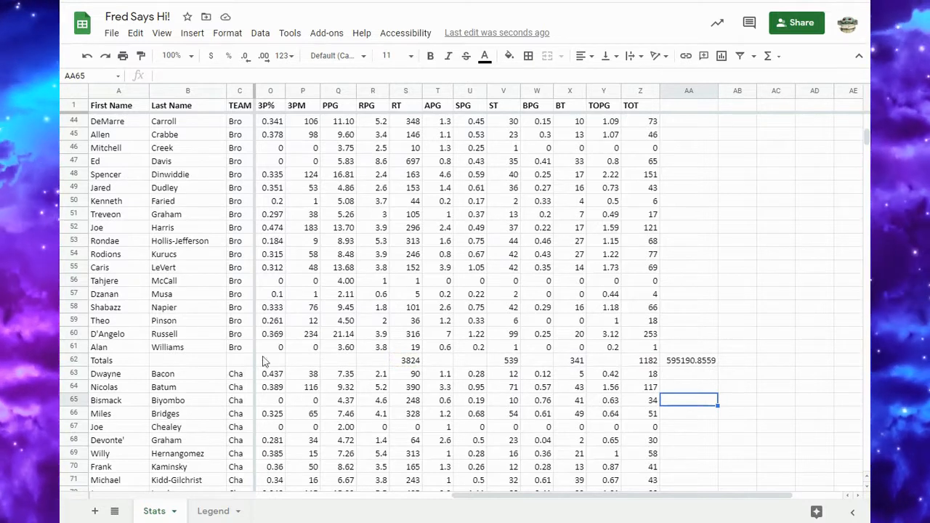
left_click(95, 78)
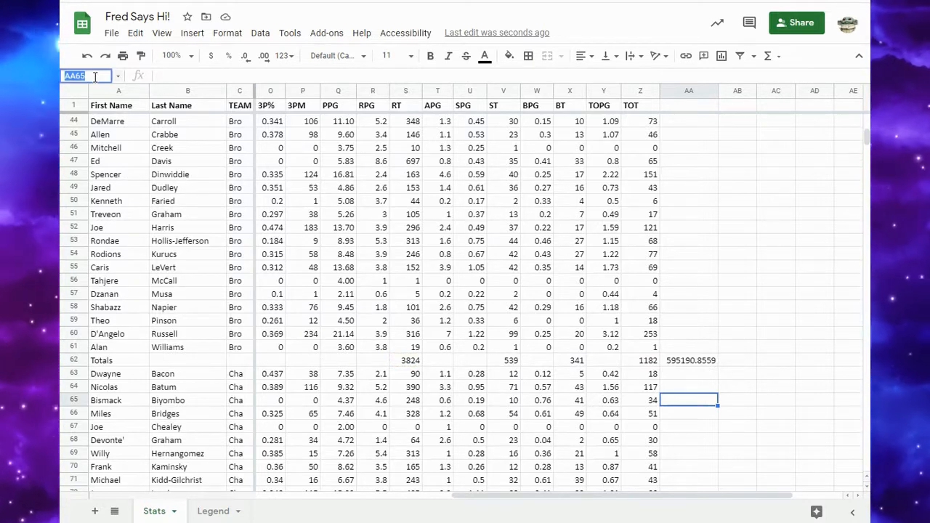
type("Bro")
key("Return")
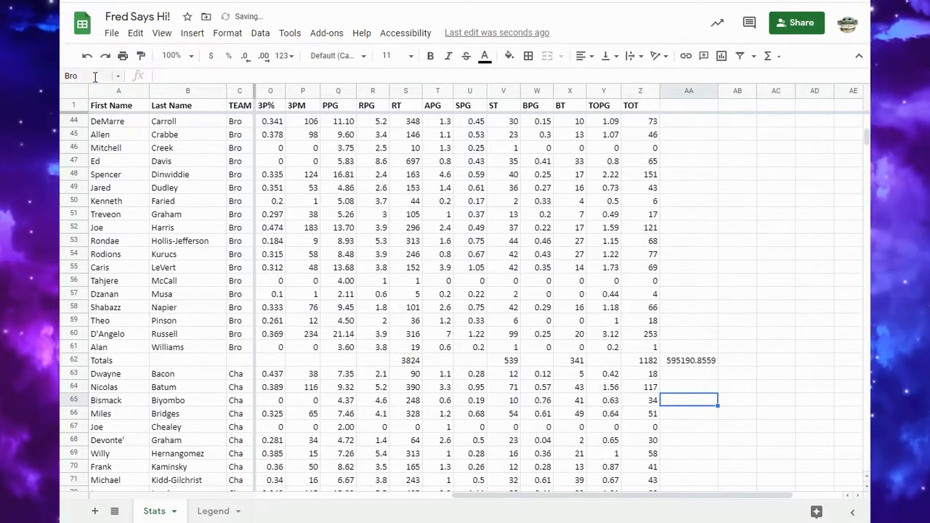
Try to name the Brooklyn formula cell AA62 "Bro" and reselect it to check the name
left_click(689, 363)
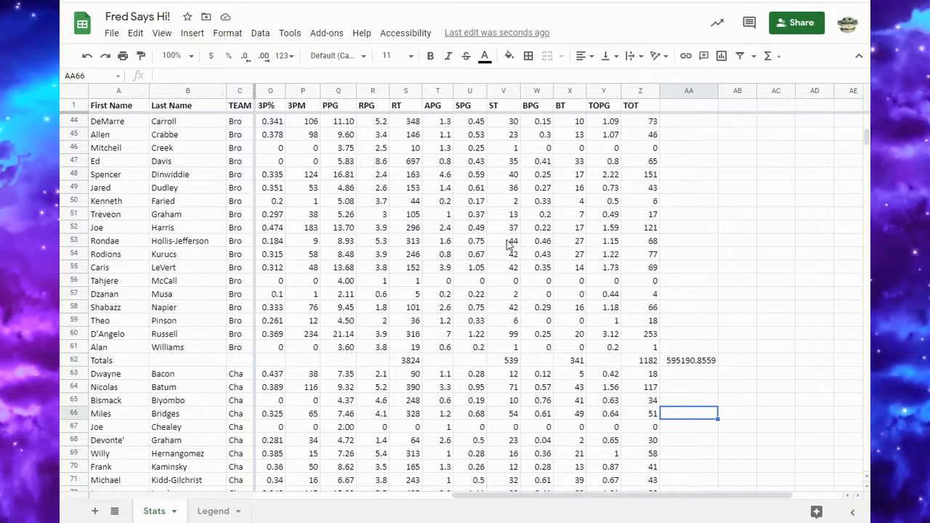
left_click(702, 363)
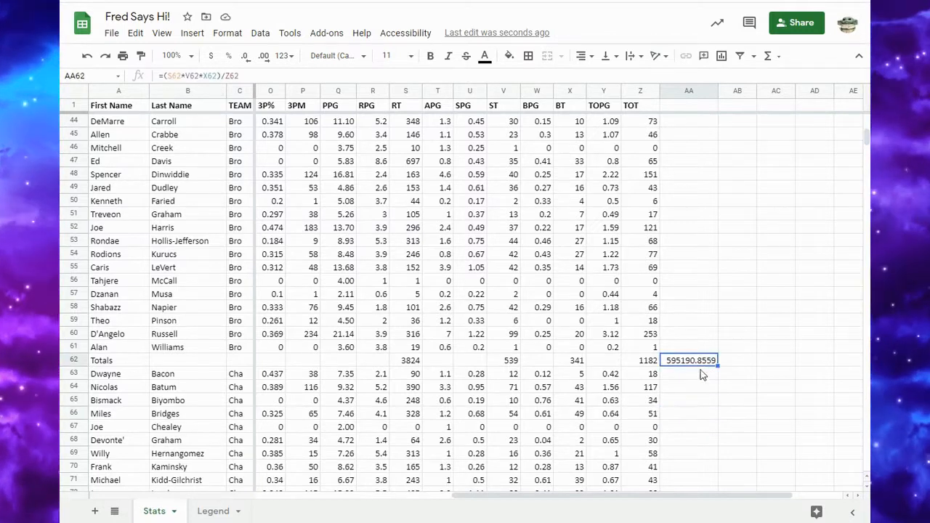
left_click(95, 75)
type("Bro")
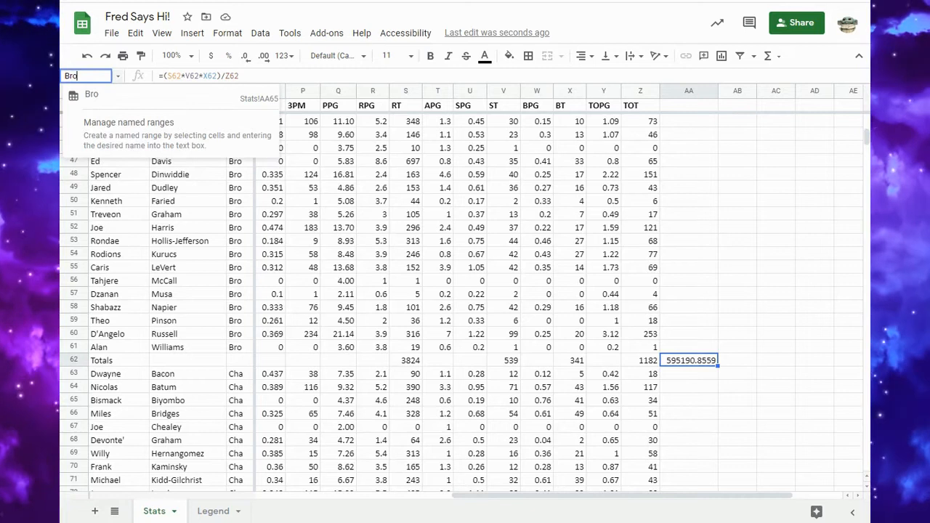
key("Return")
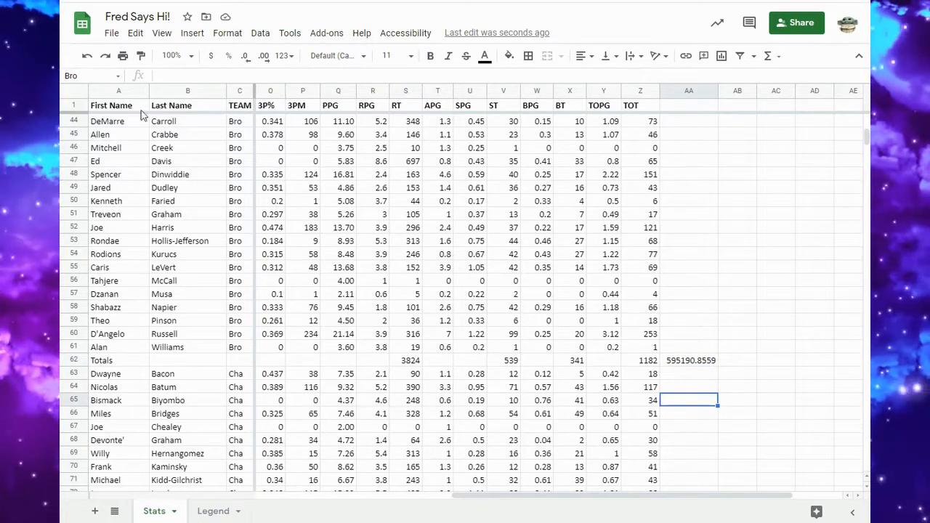
left_click(681, 363)
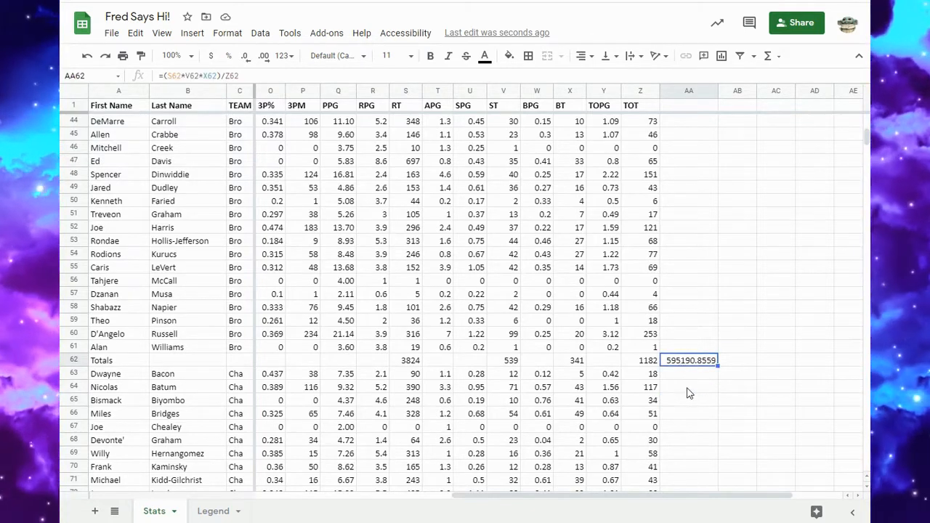
left_click(691, 393)
left_click(688, 366)
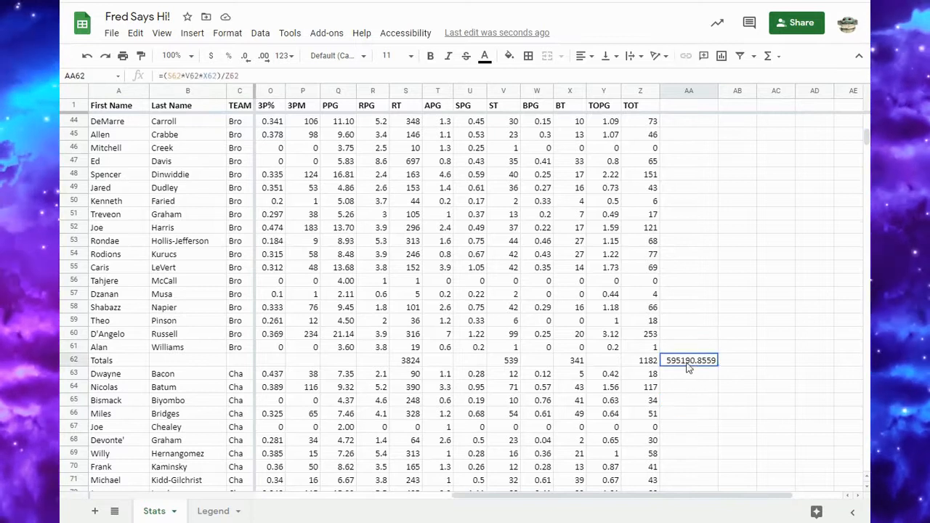
Open the list of named ranges and go to the cell named "Bro"
left_click(258, 35)
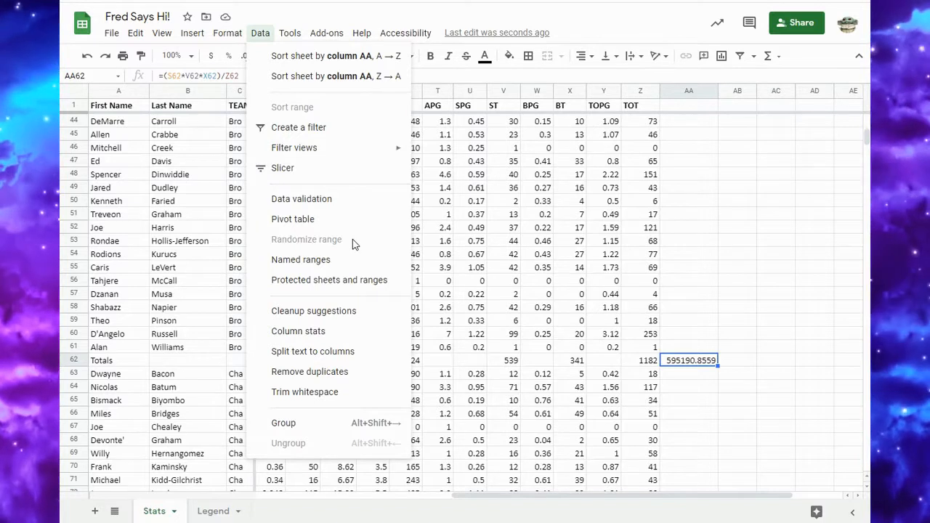
mouse_move(225, 36)
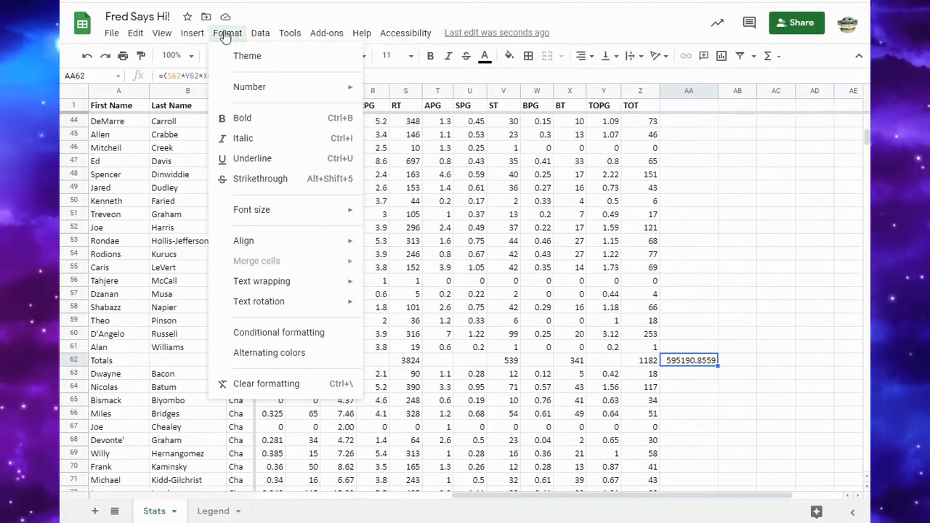
mouse_move(176, 36)
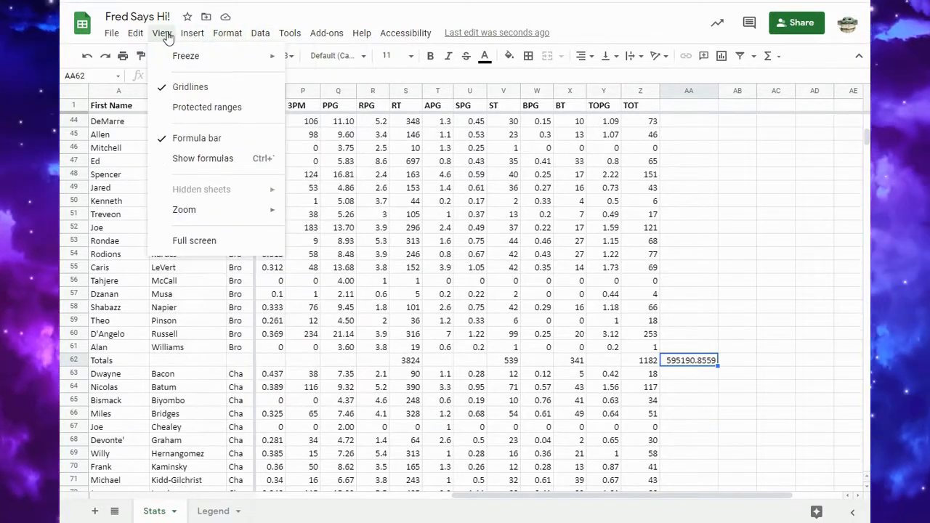
mouse_move(263, 37)
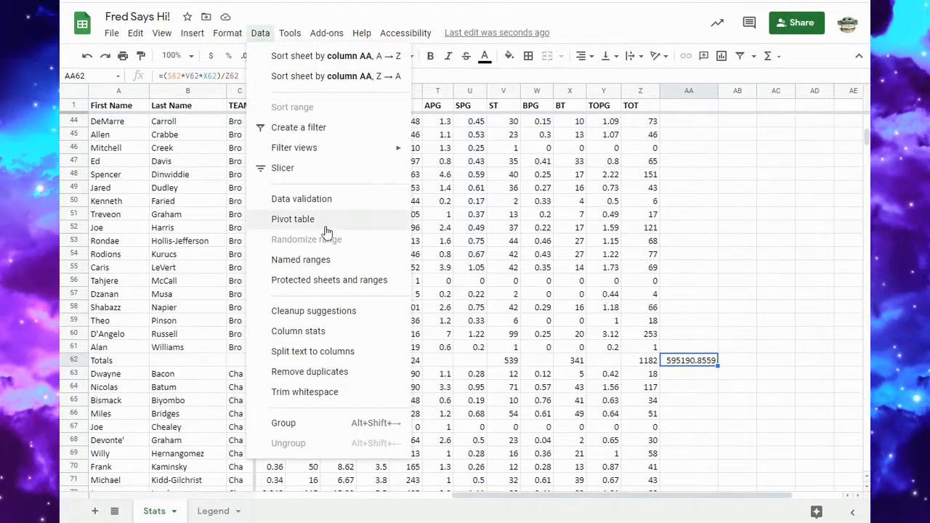
left_click(304, 260)
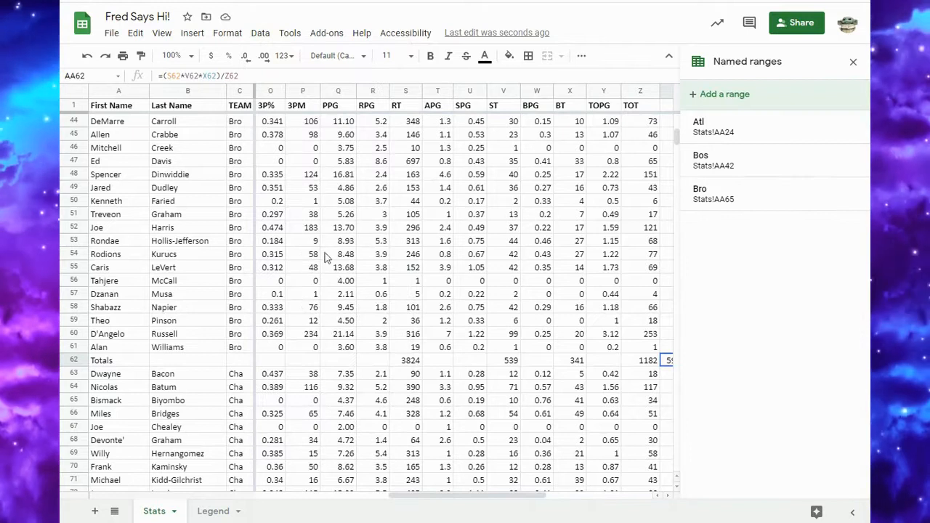
left_click(770, 202)
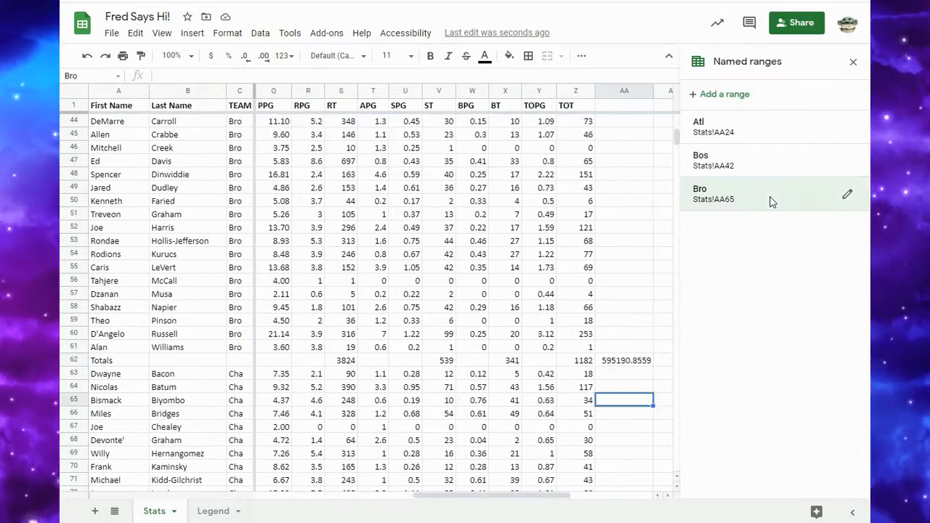
Change the cell reference of the named range "Bro" to Stats!AA62 and save it
left_click(847, 196)
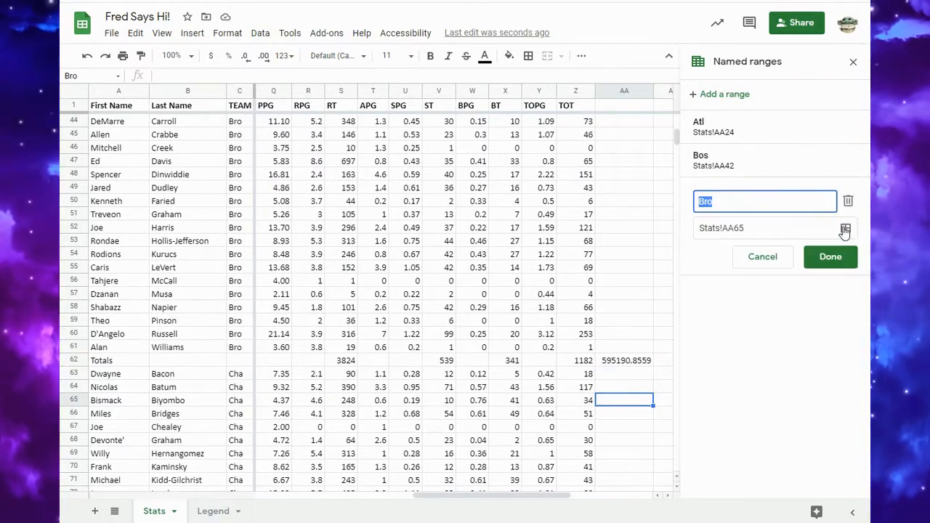
left_click(846, 229)
left_click(760, 228)
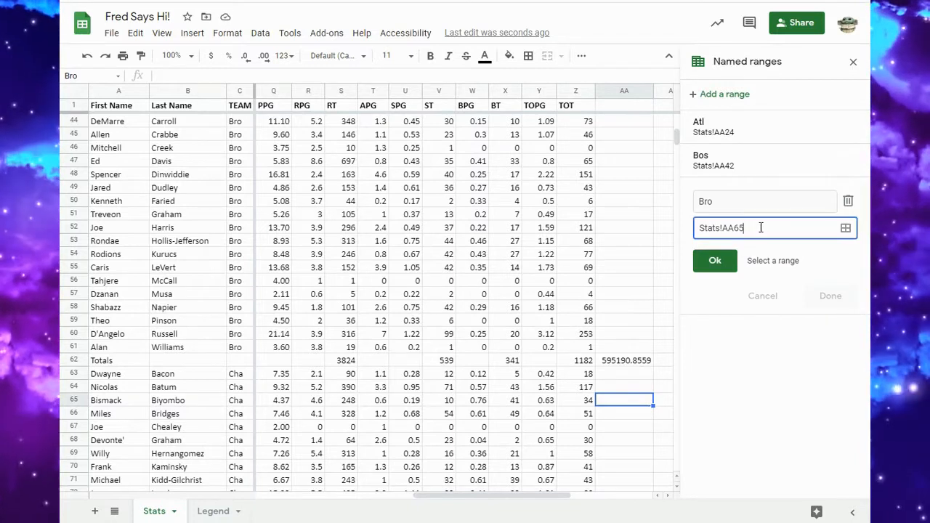
left_click(846, 230)
left_click_drag(755, 228, 649, 227)
key("BackSpace")
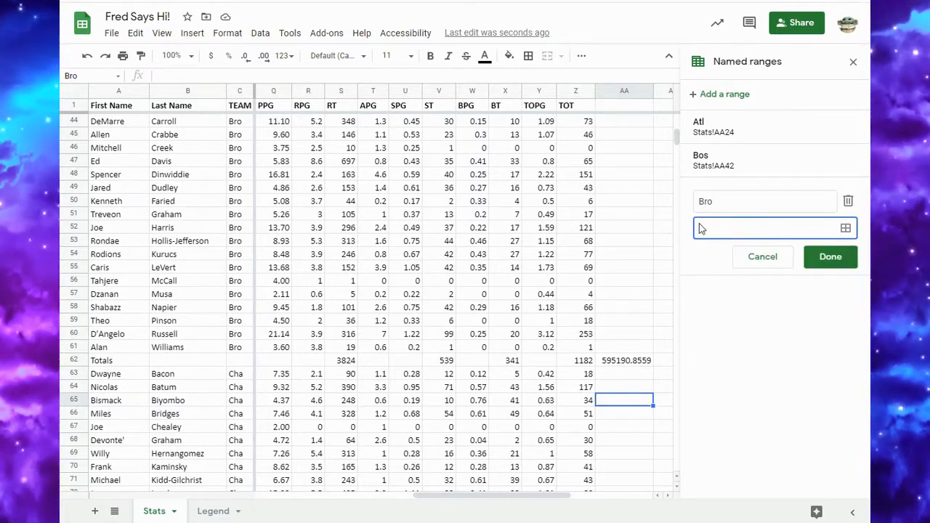
left_click(846, 230)
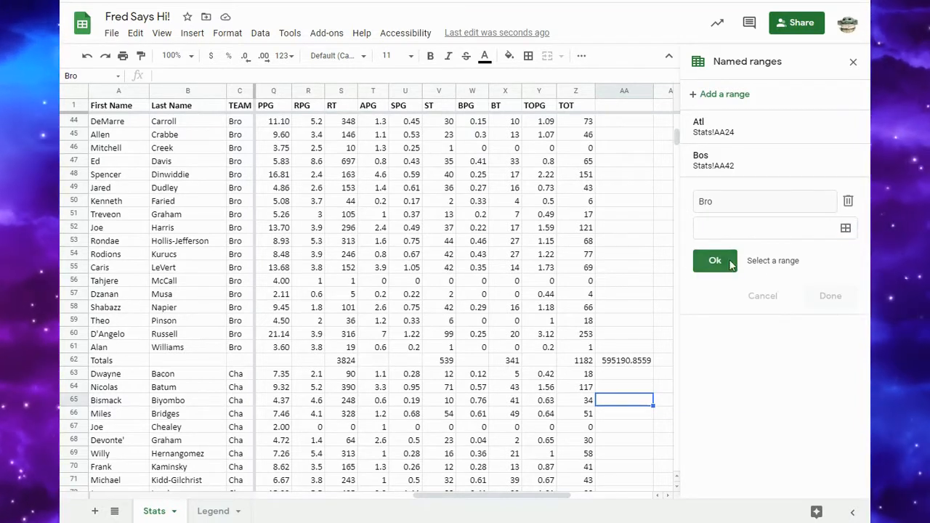
left_click(619, 362)
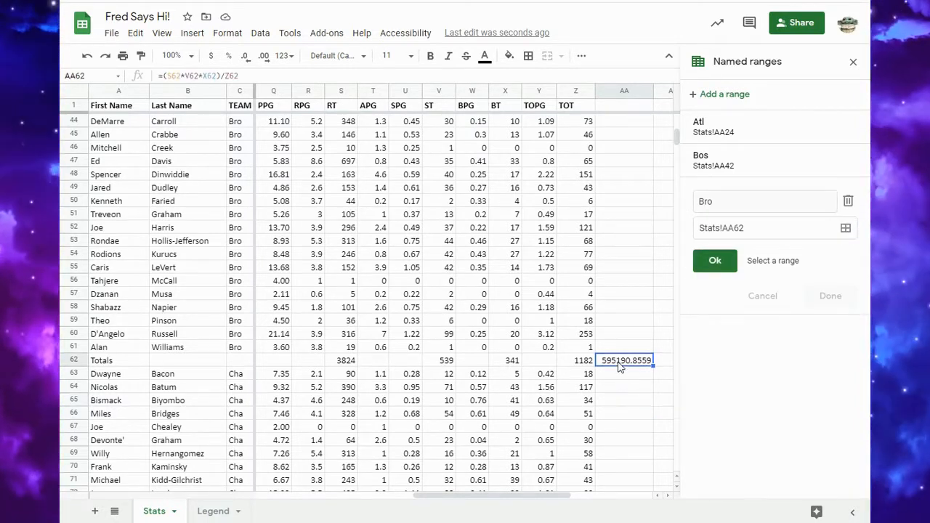
left_click(715, 262)
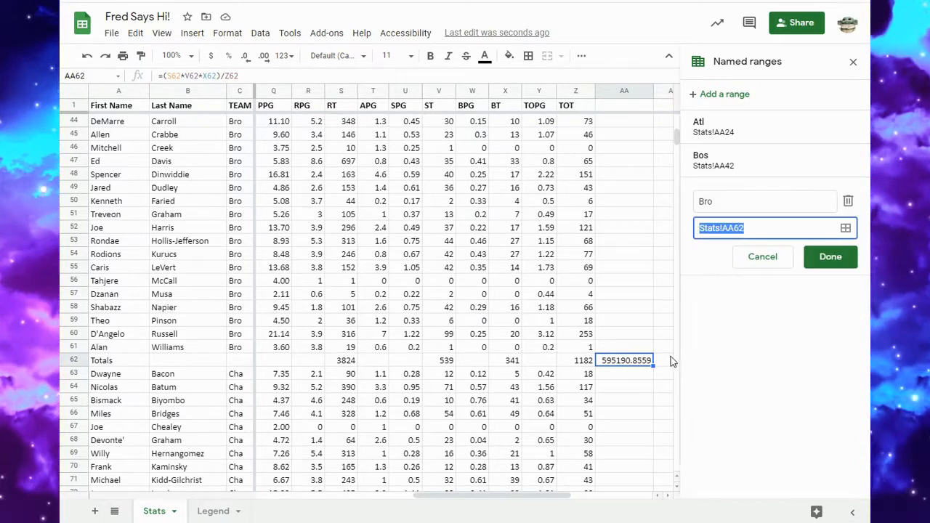
left_click(622, 335)
left_click(625, 361)
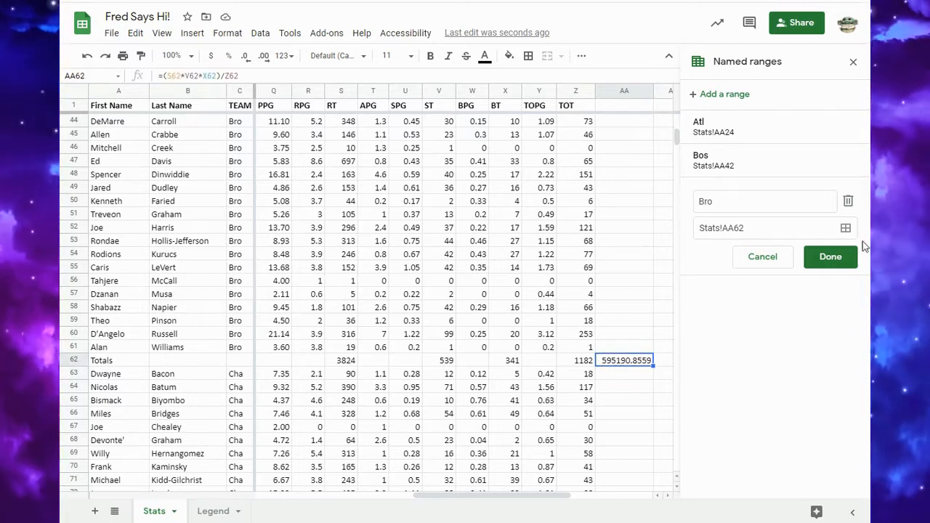
left_click(836, 260)
Reselect AA62 to check that it carries the name "Bro", and close the list of named ranges
left_click(641, 311)
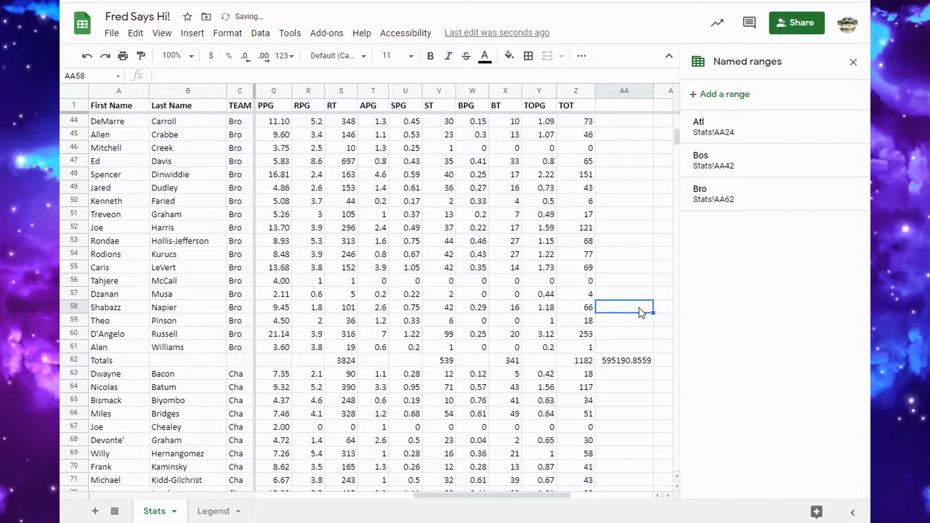
left_click(621, 362)
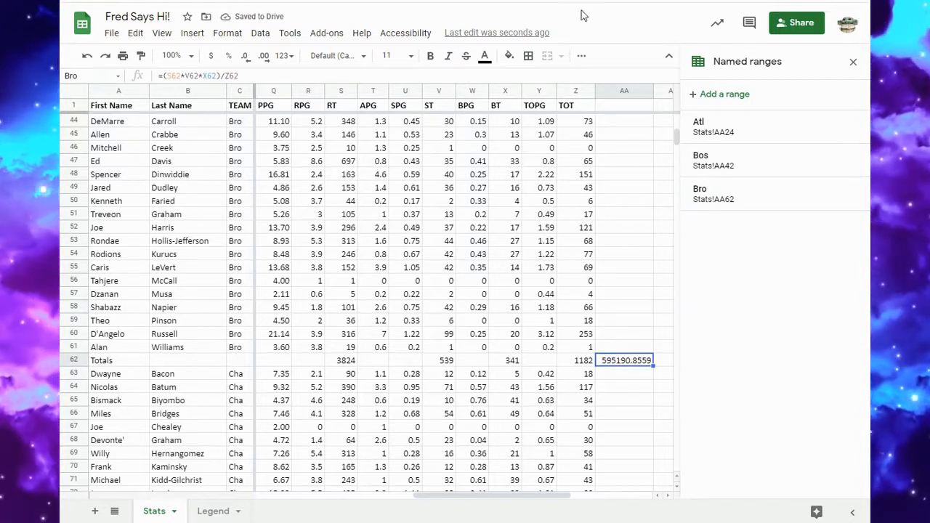
left_click(853, 61)
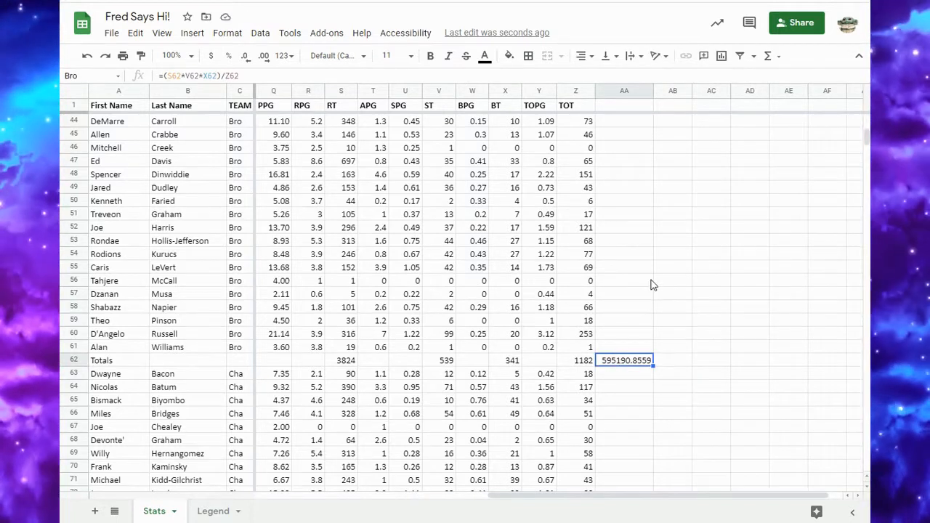
Copy the combined-statistic formula from AA62 into AA80, on the Cha team's Totals row, as =(S80*V80*X80)/Z80
scroll(617, 385, "down", 4)
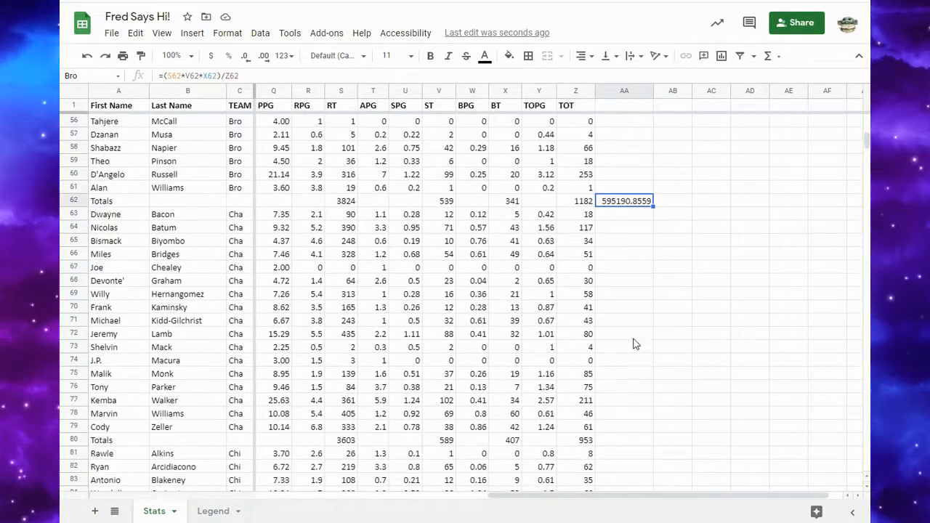
scroll(636, 305, "down", 2)
scroll(632, 311, "up", 3)
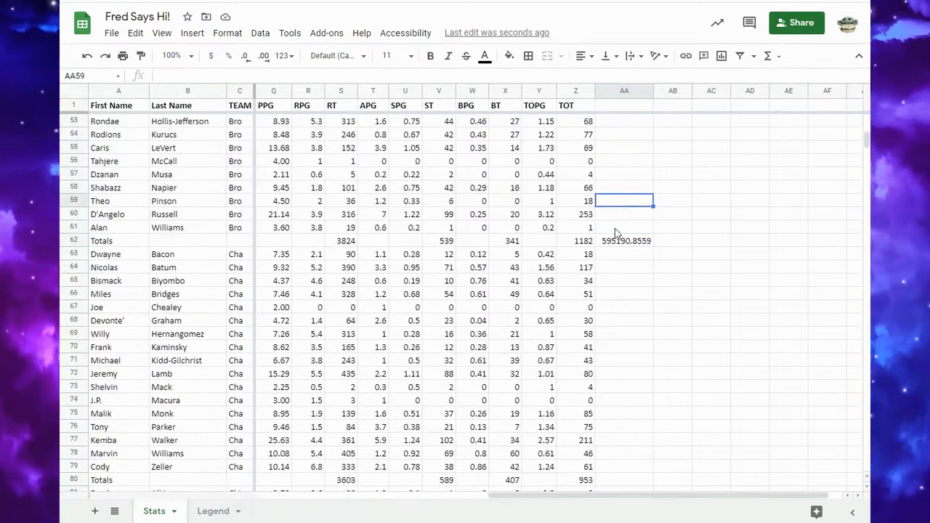
scroll(633, 280, "down", 6)
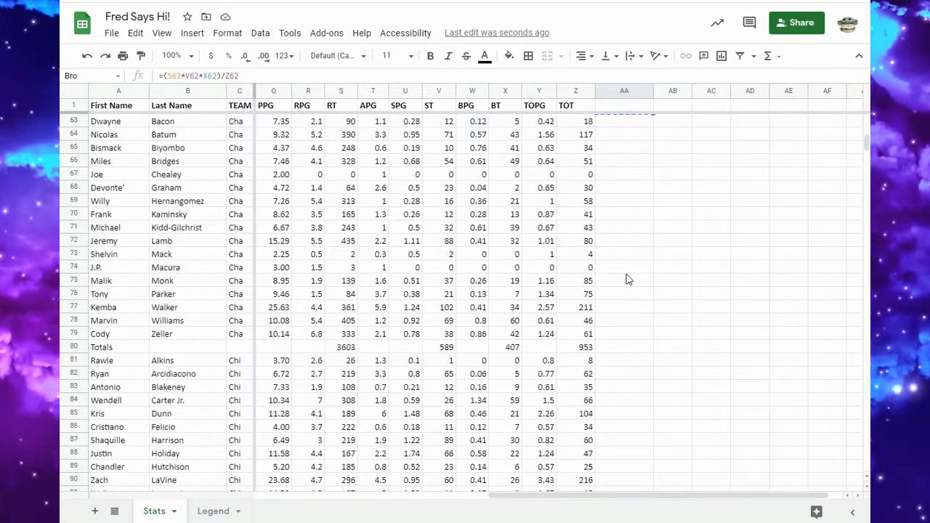
left_click(631, 254)
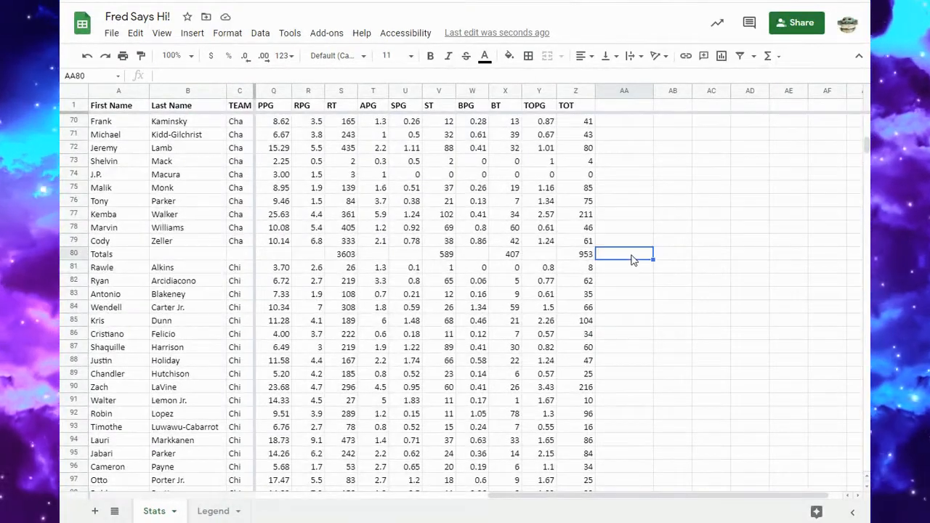
type("=(S80*V80*X80)/Z80")
left_click(627, 273)
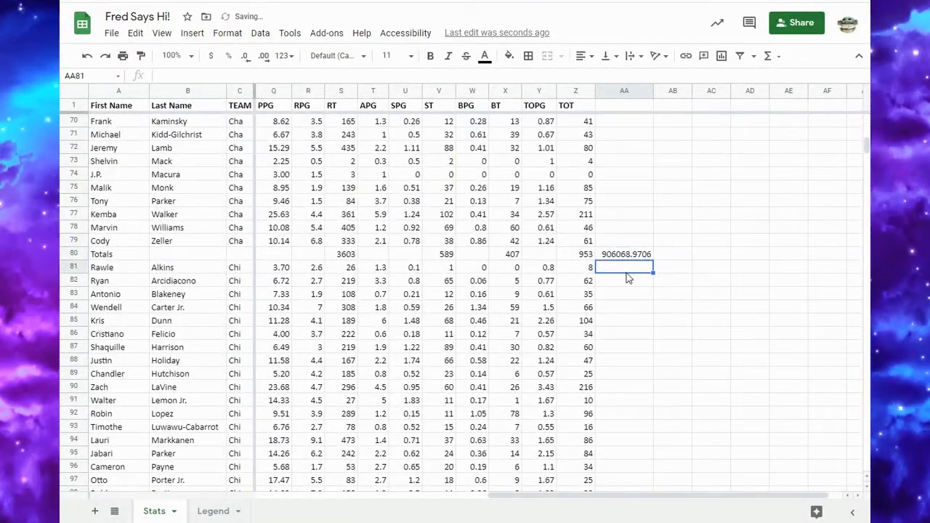
Name the Cha team's formula cell AA80 "Cha"
left_click(637, 258)
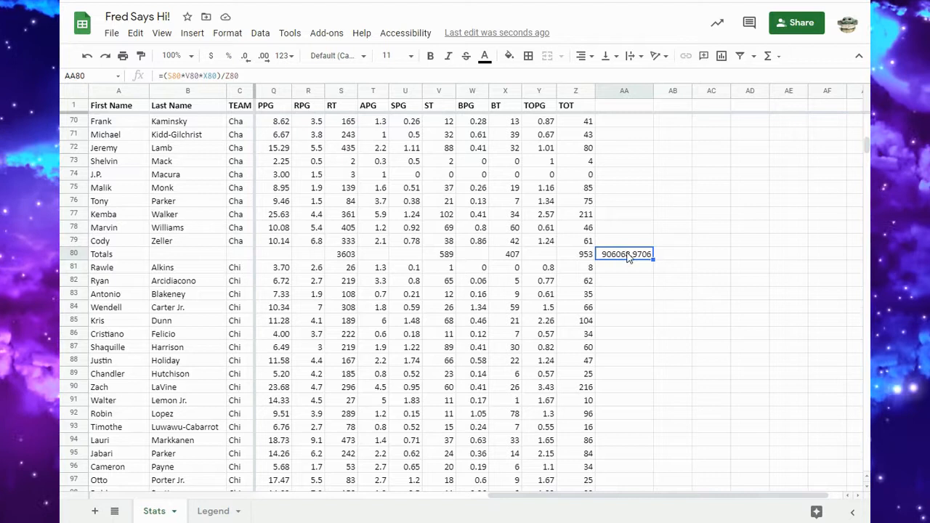
left_click(90, 75)
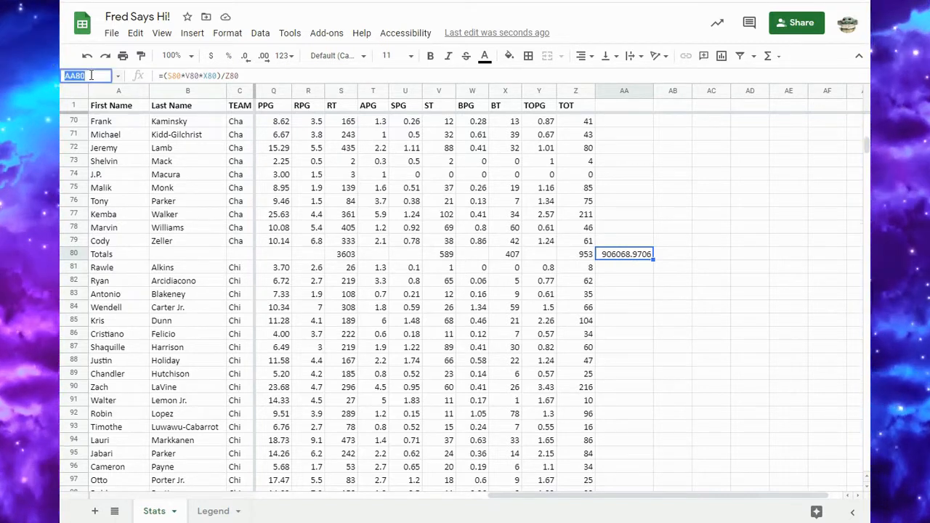
type("Cha")
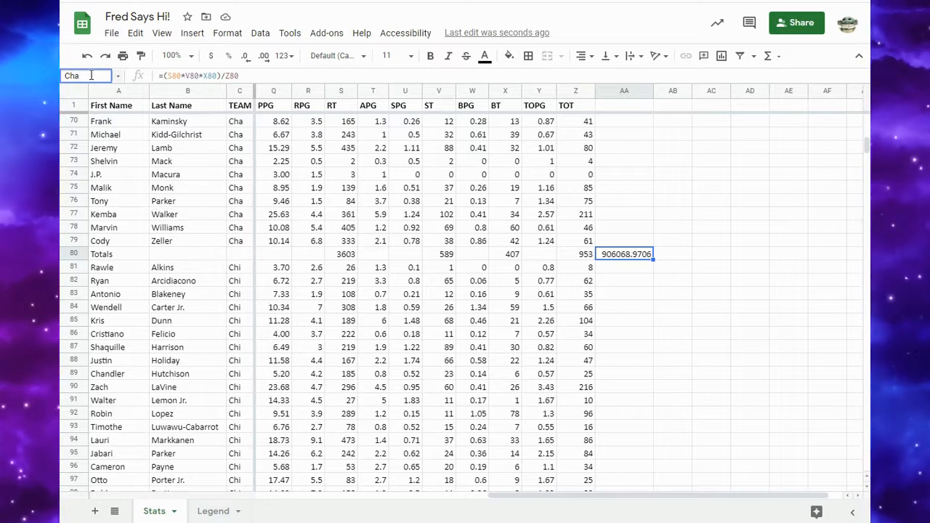
key("Return")
left_click(633, 296)
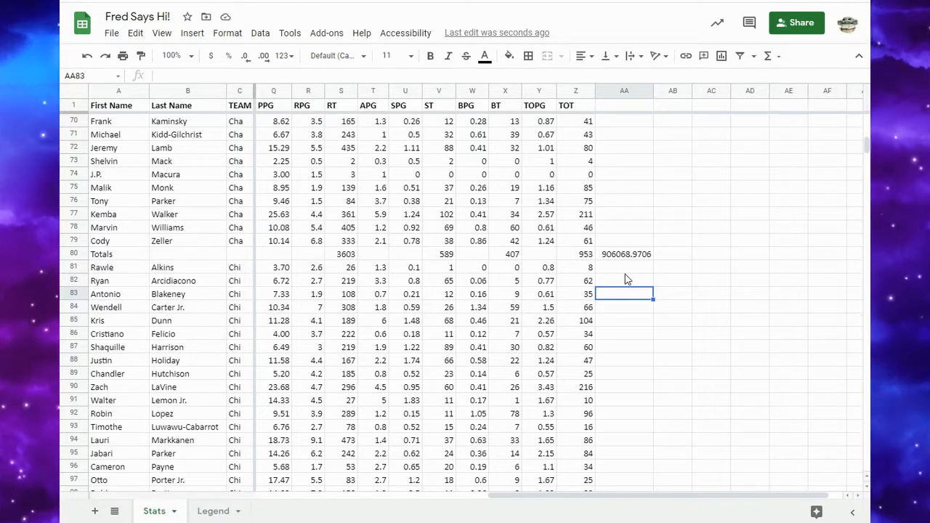
Paste the formula into AA103 on the Chi team's Totals row and name the cell "Chi"
scroll(626, 274, "down", 2)
scroll(626, 274, "down", 1)
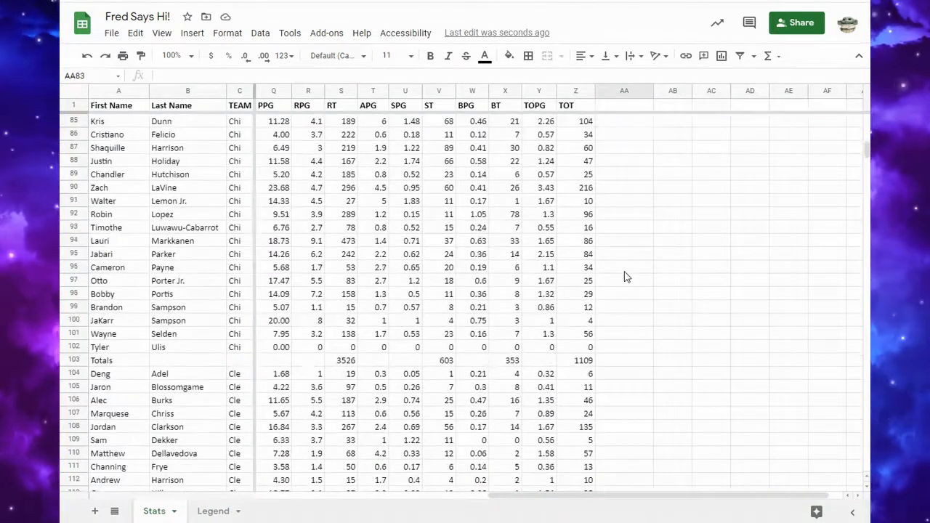
left_click(621, 362)
type("=(S103*V103*X103)/Z103")
left_click(87, 75)
type("Chi")
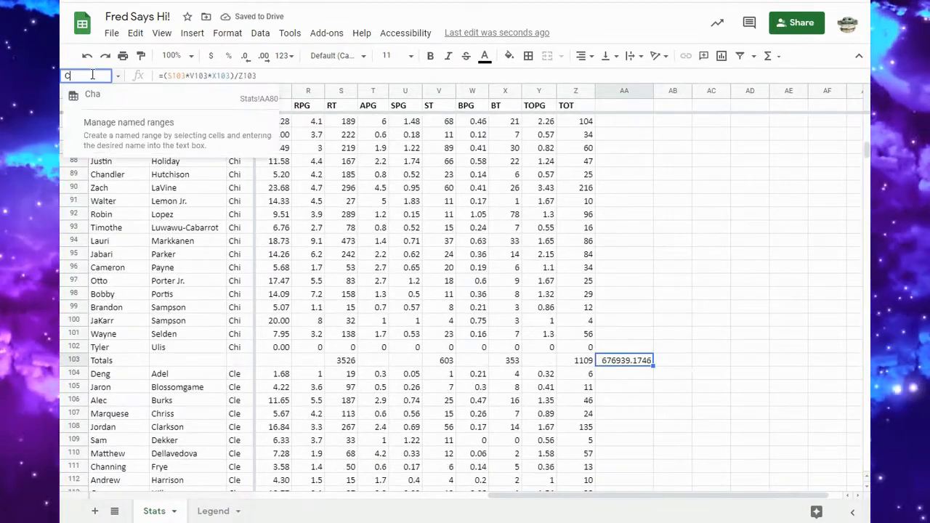
key("Return")
left_click(643, 397)
Paste the formula into AA131 on the Cle team's Totals row and name the cell "Cle"
scroll(643, 392, "down", 4)
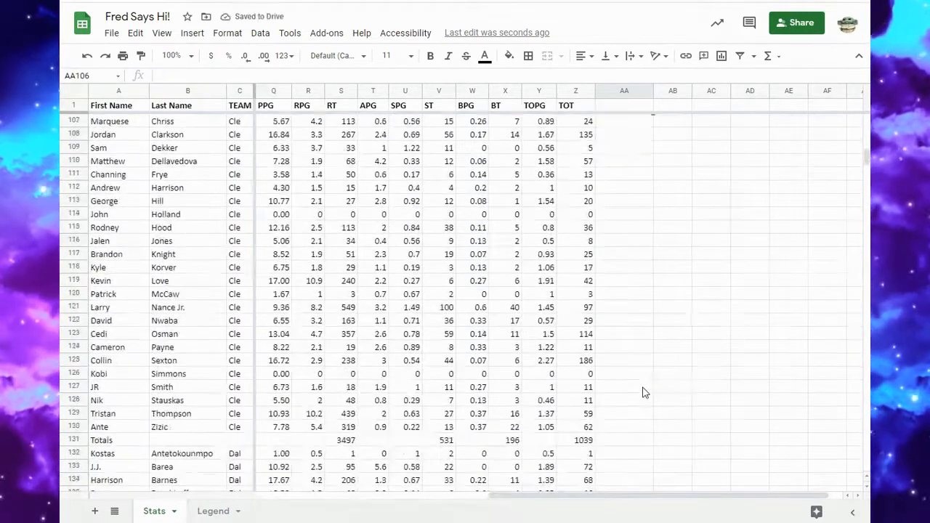
left_click(626, 442)
type("351085.3397")
key("Down")
left_click(626, 443)
left_click(91, 76)
type("Cle")
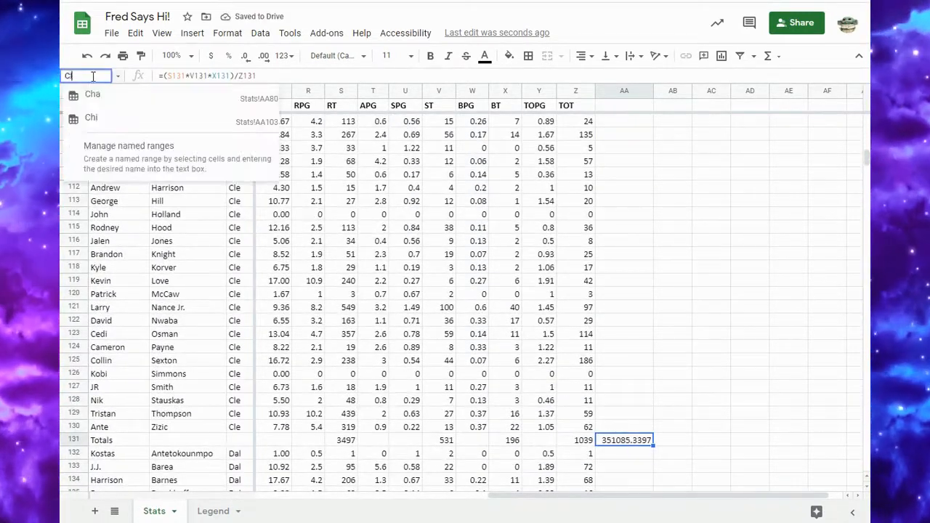
key("Return")
left_click(611, 359)
Paste the formula into AA153 on the Dal team's Totals row and name the cell "Dal"
scroll(589, 359, "down", 1)
scroll(578, 360, "down", 4)
left_click(625, 400)
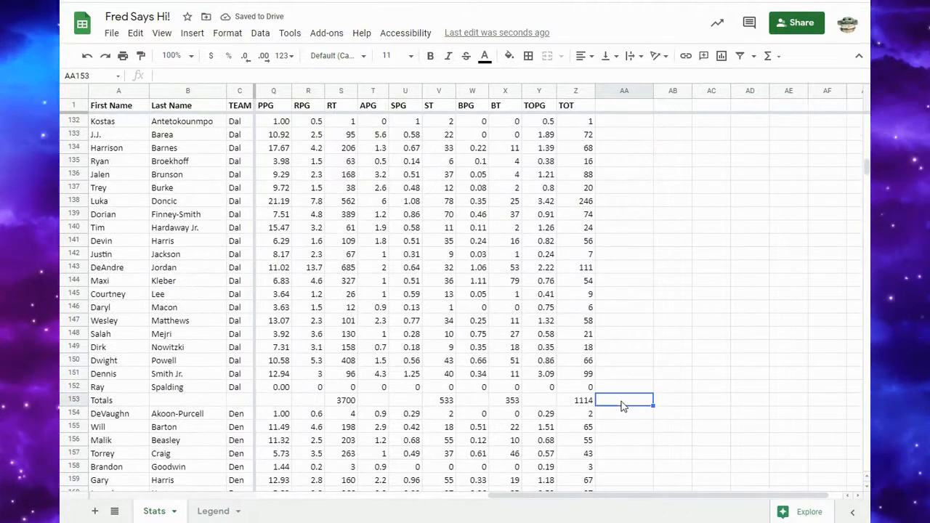
type("=(S153*V153*X153)/Z153")
left_click(90, 76)
type("Dal")
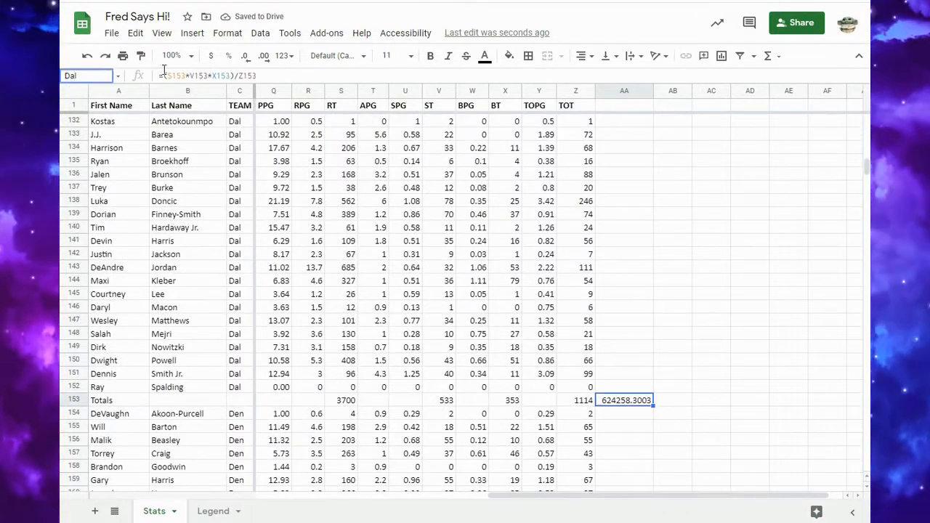
key("Return")
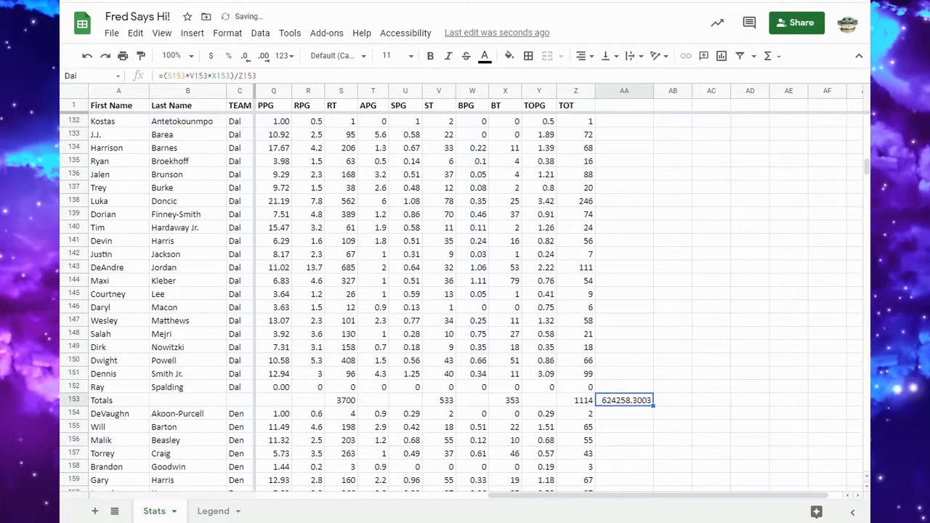
Paste the formula into AA172 on the Den team's Totals row and name the cell "Den"
left_click(622, 427)
scroll(617, 407, "down", 5)
left_click(623, 360)
type("=(S172*V172*X172)/Z172")
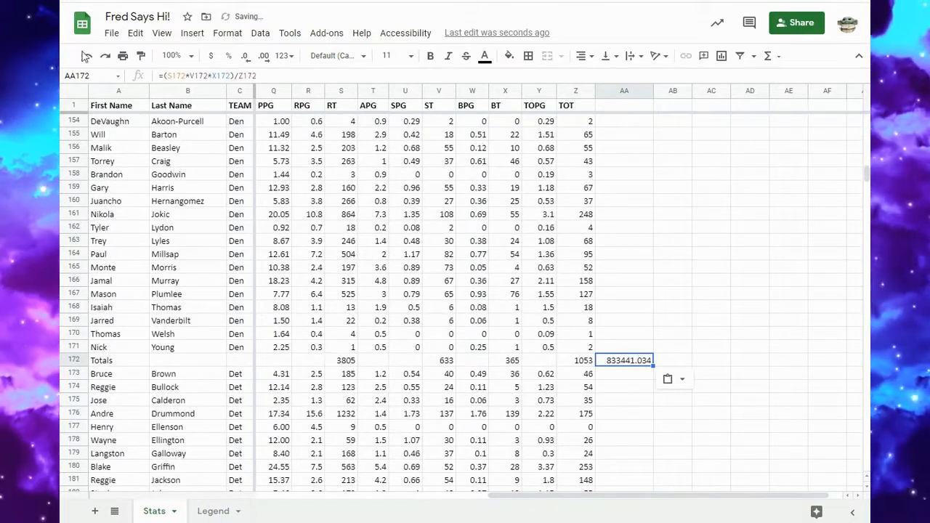
left_click(93, 76)
type("Den")
key("Return")
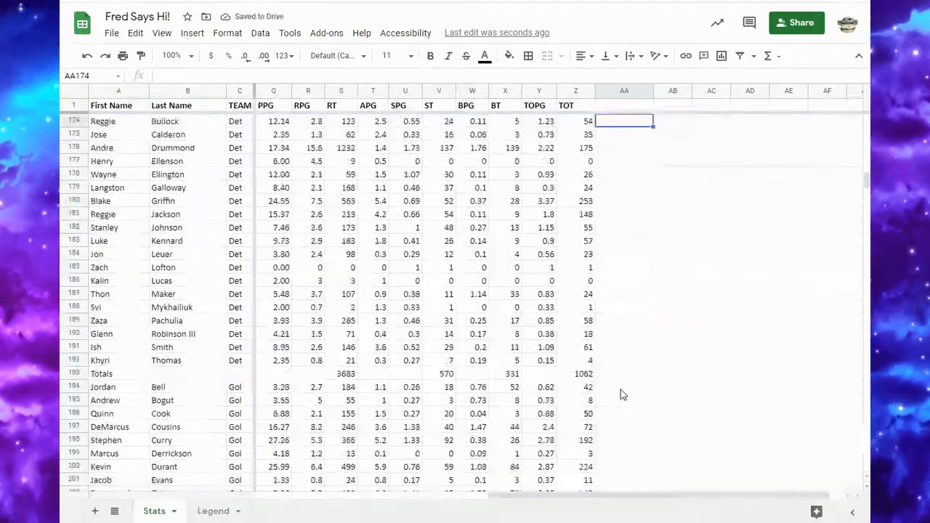
Paste the formula into AA193 on the Det team's Totals row and name the cell "Det"
scroll(621, 390, "down", 1)
left_click(616, 349)
key("ctrl+v")
left_click(100, 76)
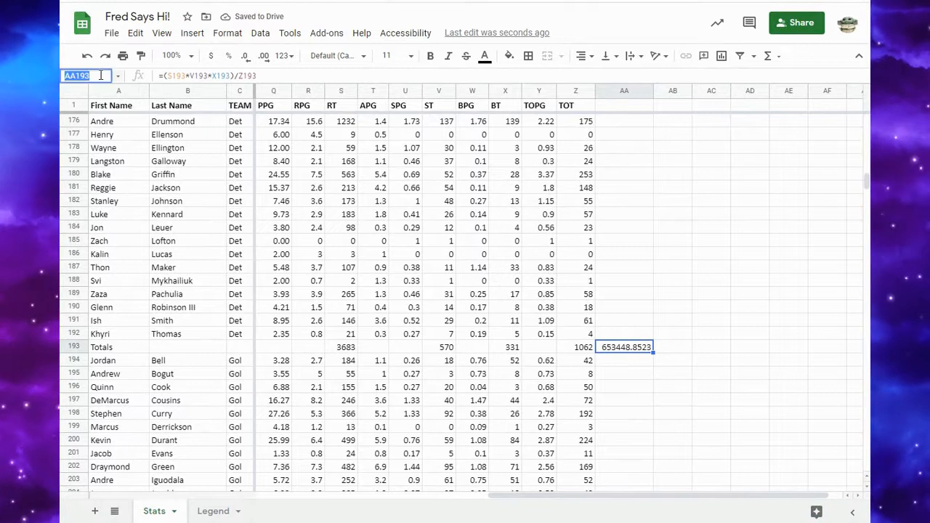
type("Det")
key("Return")
Paste the formula into AA211 on the Gol team's Totals row and name the cell "Gol"
left_click(623, 320)
type("=(S211*V211*X211)/Z211")
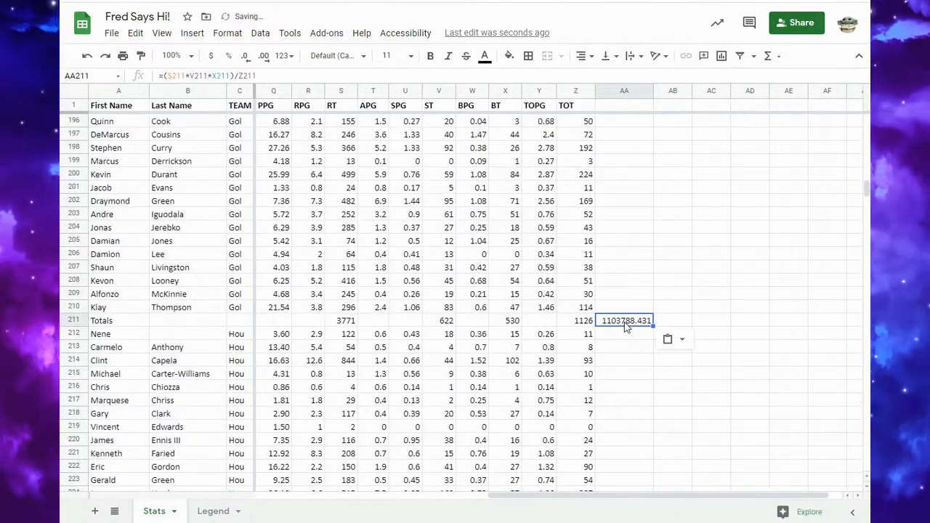
left_click(97, 76)
type("Gol")
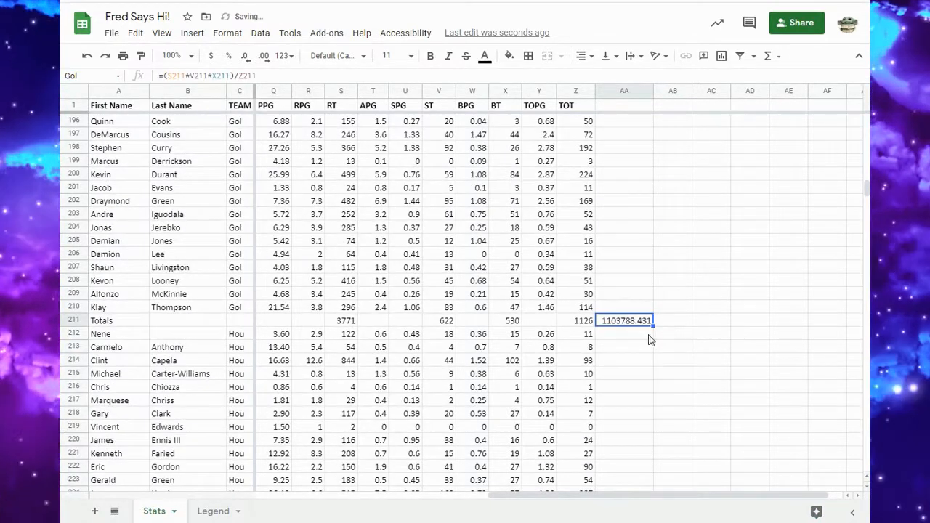
key("Return")
Paste the formula into Totals-row cells AA235 and AA253, naming them "Hou" and "Ind" respectively
left_click(619, 374)
type("=(S235*V235*X235)/Z235")
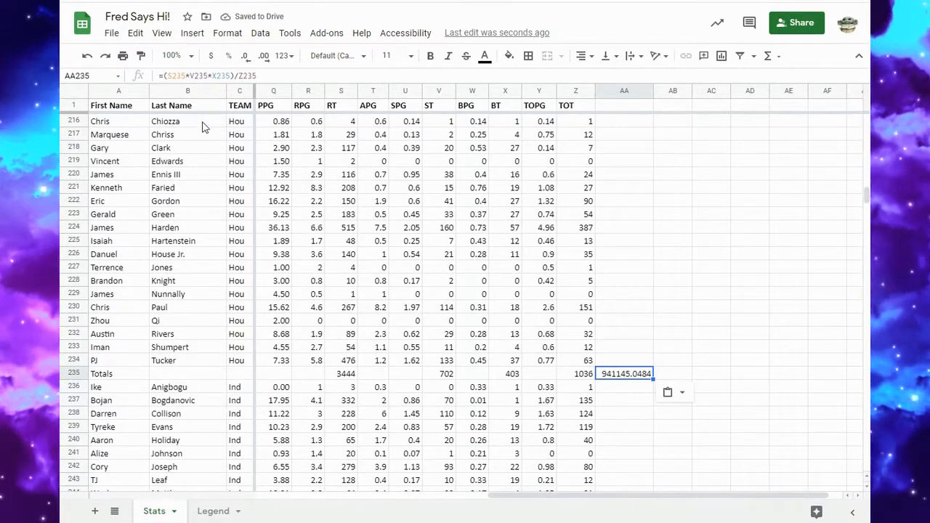
scroll(623, 384, "down", 8)
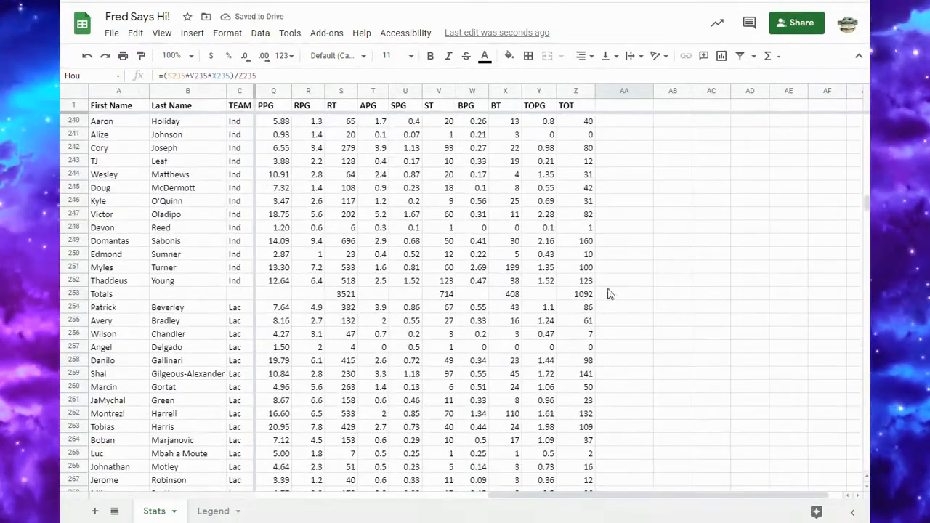
left_click(613, 294)
key("ctrl+v")
left_click(88, 76)
type("Ind")
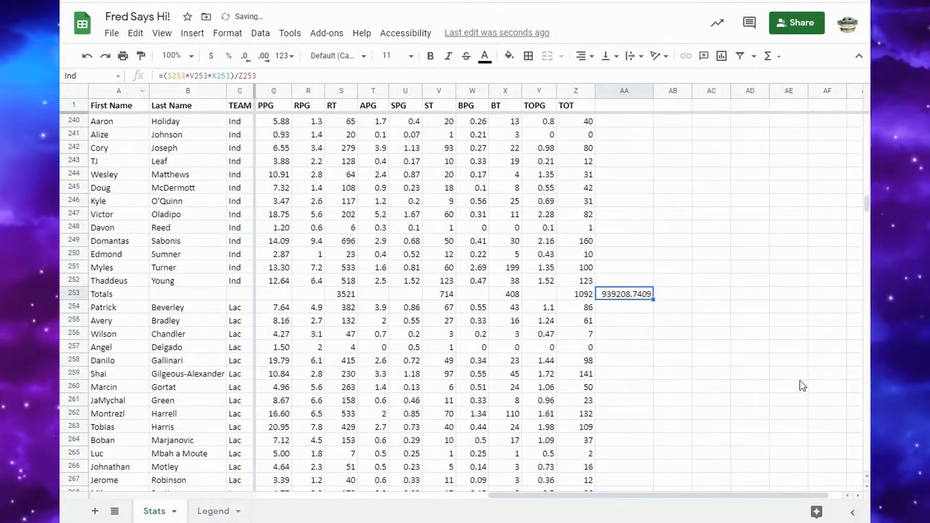
Paste the formula into AA276 and AA299 on the Lac and Lal Totals rows, naming each cell with its team's abbreviation
scroll(625, 379, "down", 6)
left_click(625, 376)
type("709310.9652")
left_click(107, 76)
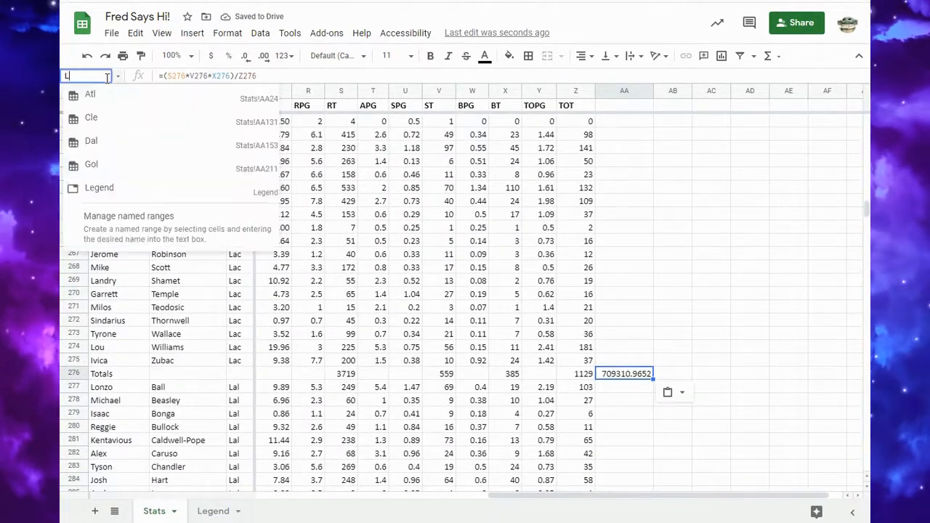
key("Escape")
scroll(625, 320, "down", 7)
left_click(627, 414)
type("=(S299*V299*X299)/Z299")
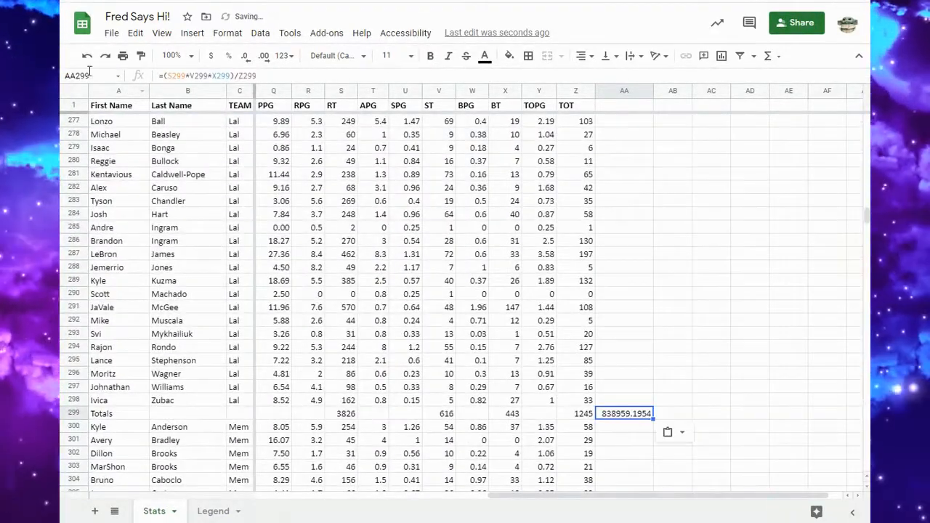
Paste the formula into AA328 and AA347 on the Mem and Mia Totals rows, naming each cell with its team's abbreviation
scroll(621, 320, "down", 10)
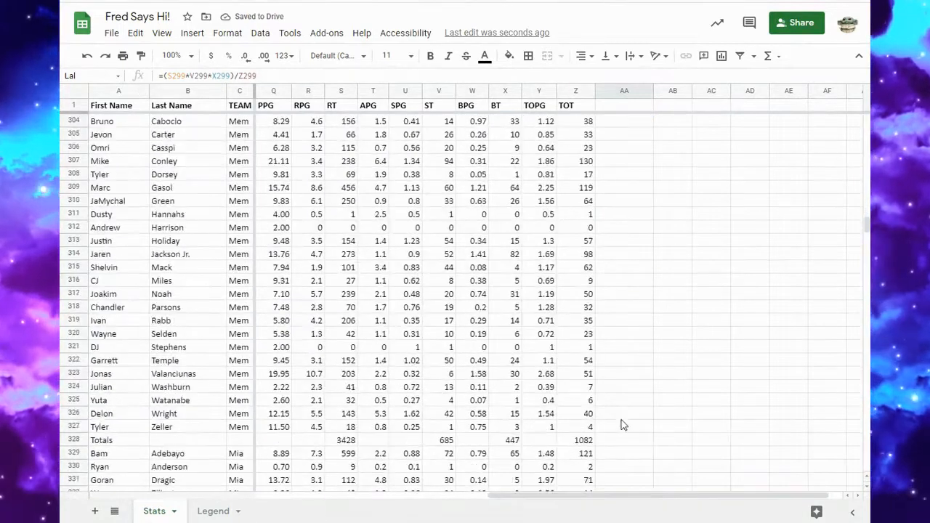
left_click(623, 375)
type("=(S328*V328*X328)/Z328")
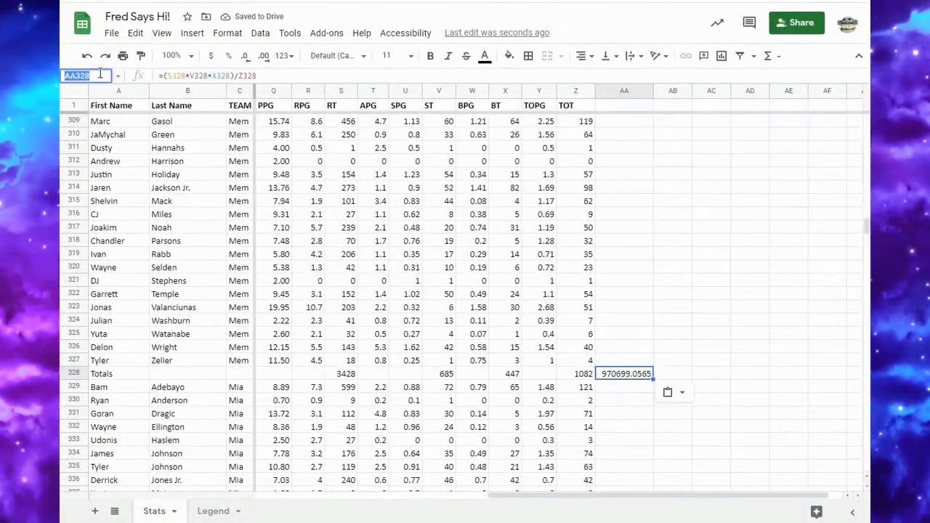
scroll(629, 376, "down", 10)
left_click(619, 231)
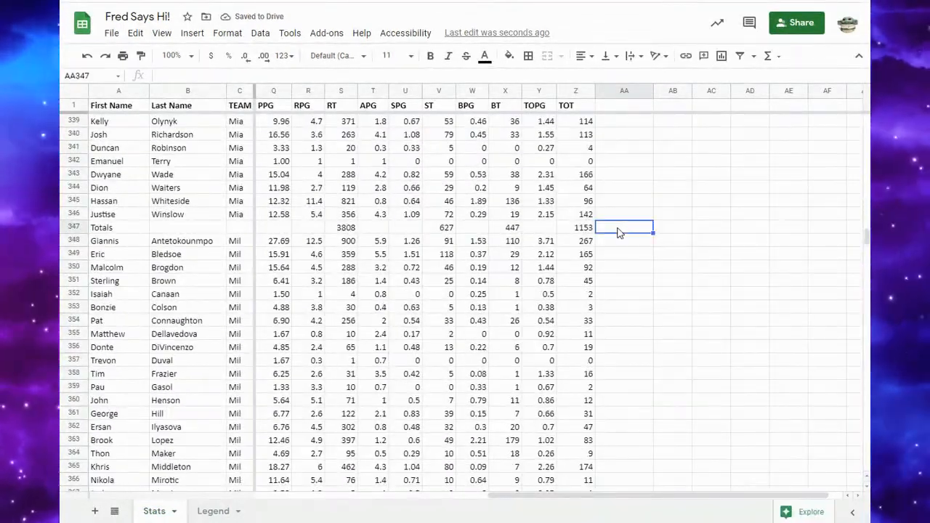
type("=(S347*V347*X347)/Z347")
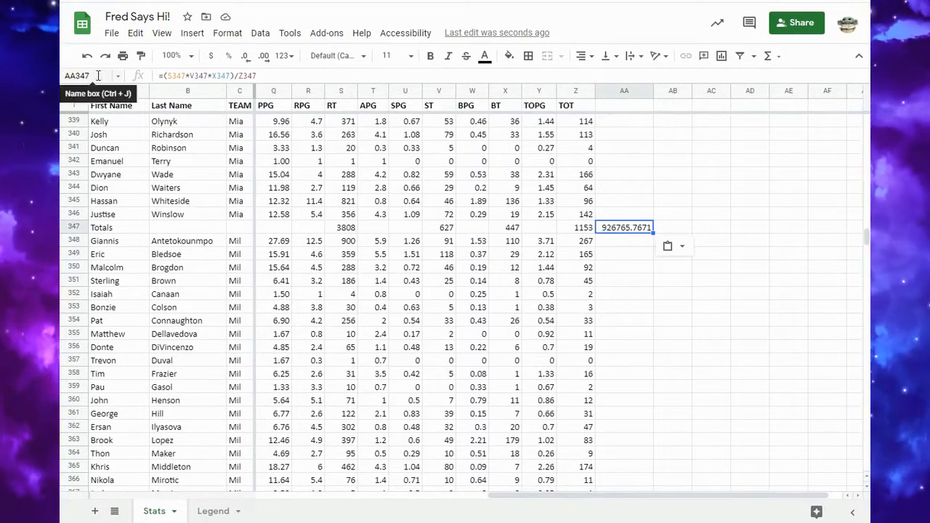
Paste the formula into AA372 on the Mil team's Totals row and name the cell "Mil"
scroll(863, 267, "down", 5)
left_click(623, 360)
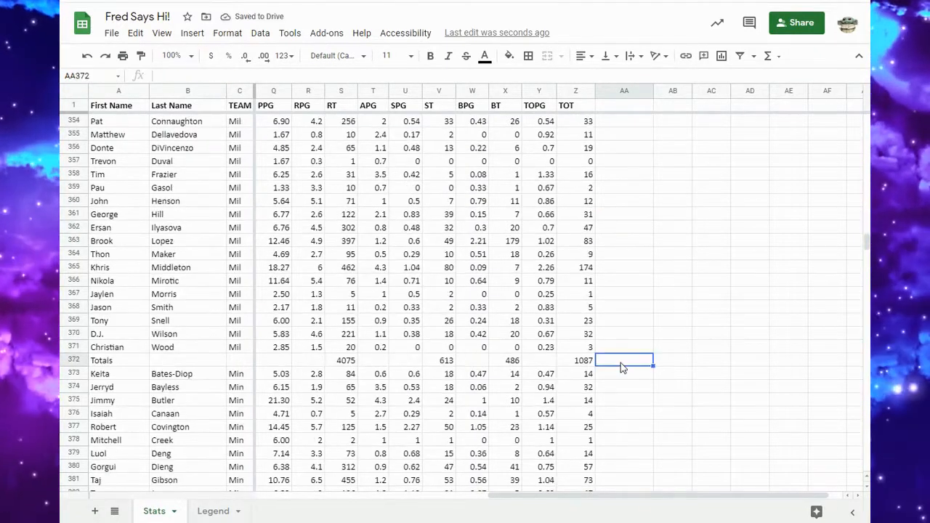
type("=(S372*V372*X372)/Z372")
left_click(103, 75)
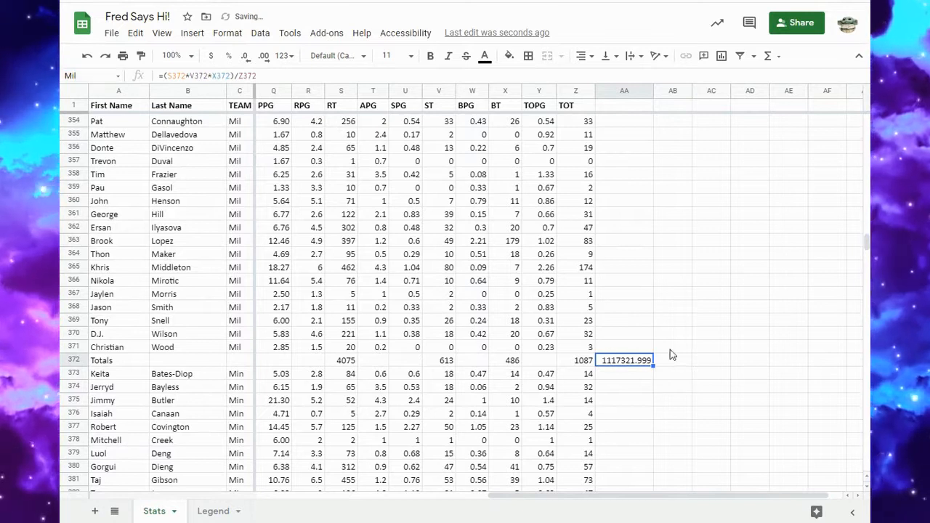
Paste the formula into AA394 on the Min team's Totals row and name the cell with the team's abbreviation
scroll(629, 395, "down", 7)
left_click(629, 390)
type("=(S394*V394*X394)/Z394")
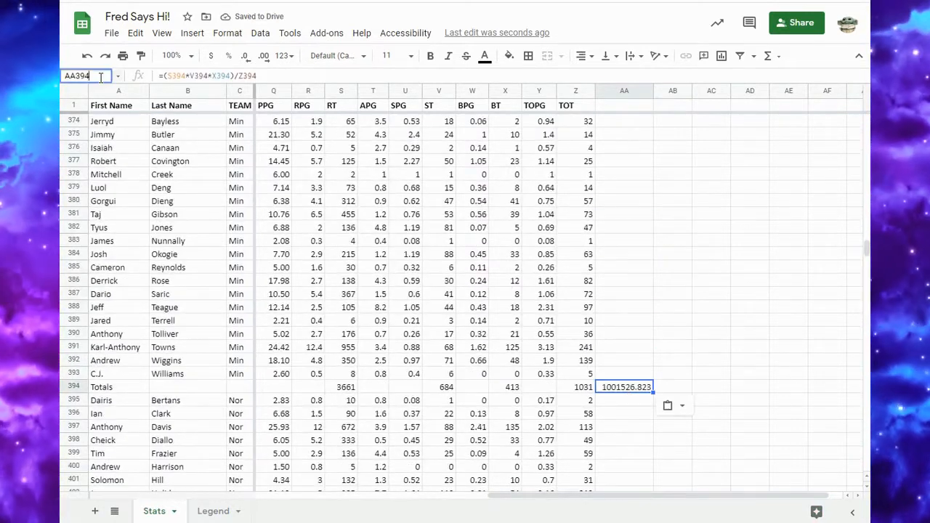
Paste the formula into AA415 on the Nor team's Totals row and name the cell "Nor"
scroll(625, 327, "down", 7)
left_click(624, 401)
key("ctrl+v")
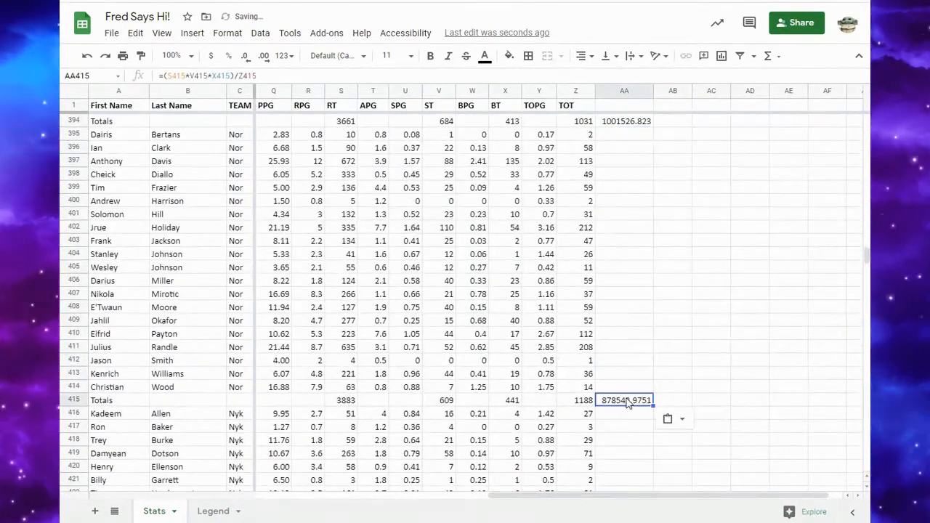
scroll(625, 327, "down", 8)
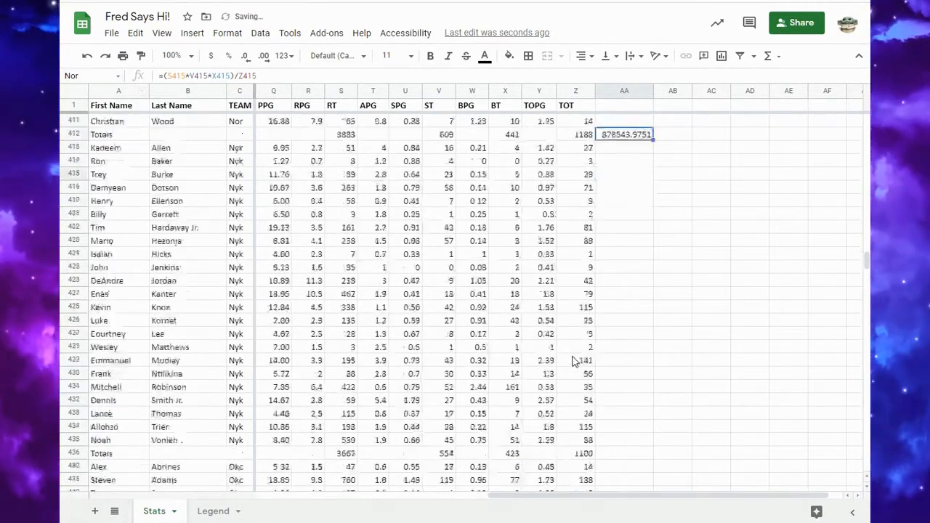
Paste the formula into AA439 on the Nyk team's Totals row and name the cell "Nyk"
left_click(629, 389)
key("ctrl+v")
left_click(95, 76)
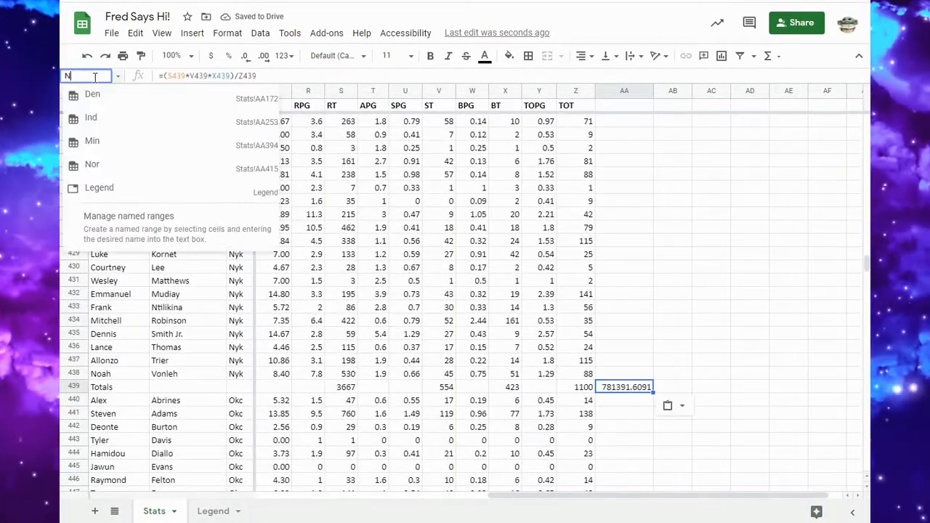
type("Nyk")
Paste the formula into AA458 on the Okc team's Totals row and name the cell "Okc"
scroll(620, 369, "down", 7)
left_click(627, 373)
type("=(S458*V458*X458)/Z458")
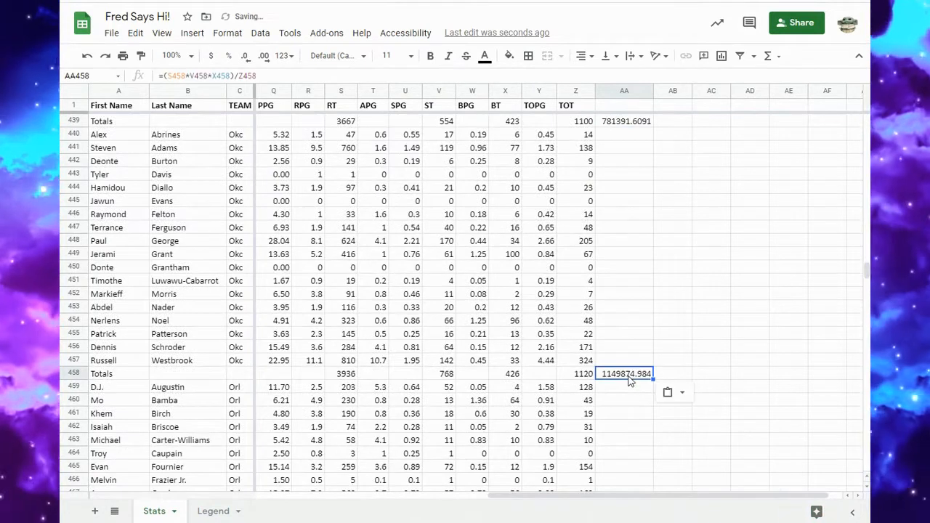
left_click(113, 77)
key("Escape")
Paste the formula into AA476 on the Orl team's Totals row and name the cell with the team's abbreviation
scroll(618, 320, "down", 7)
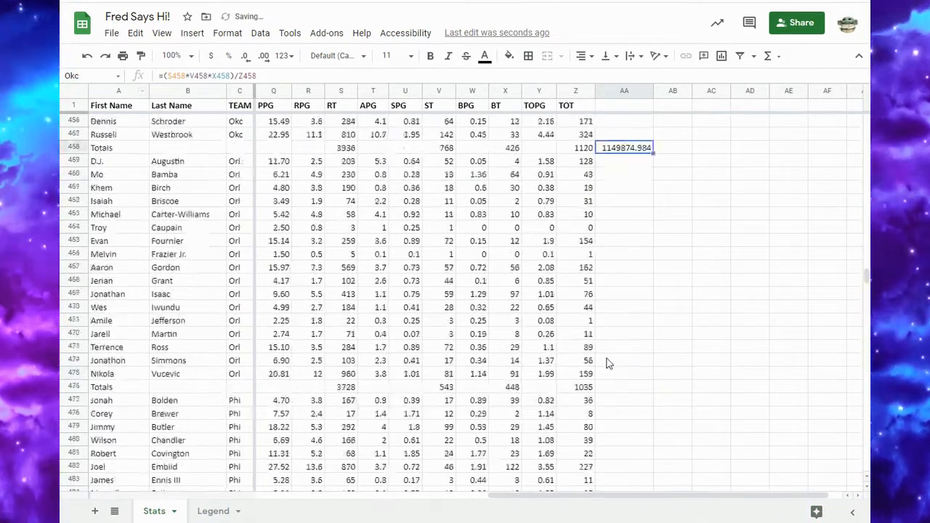
left_click(616, 325)
type("=(S476*V476*X476)/Z476")
left_click(96, 75)
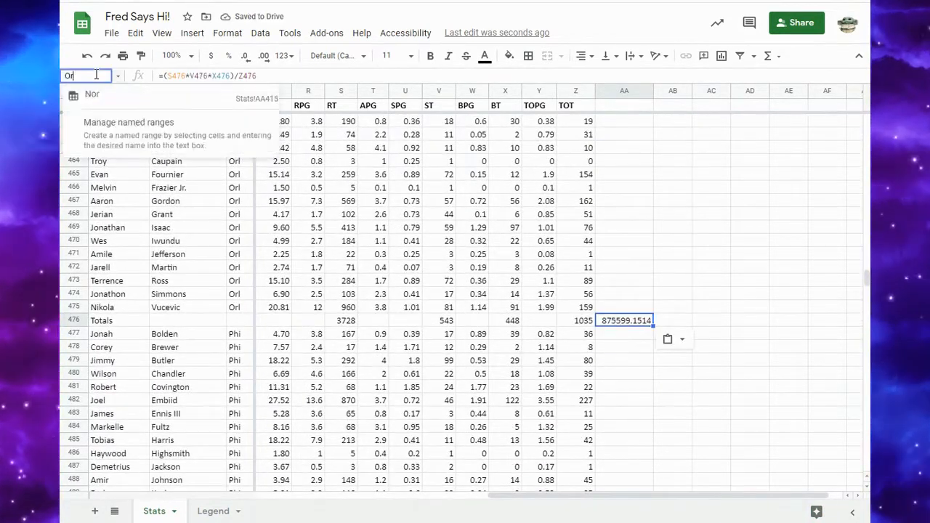
key("Escape")
Paste the formula into AA503 and AA528 on the Phi and Pho Totals rows, naming each cell with its team's abbreviation
scroll(625, 386, "down", 7)
left_click(625, 388)
type("=(S503*V503*X503)/Z503")
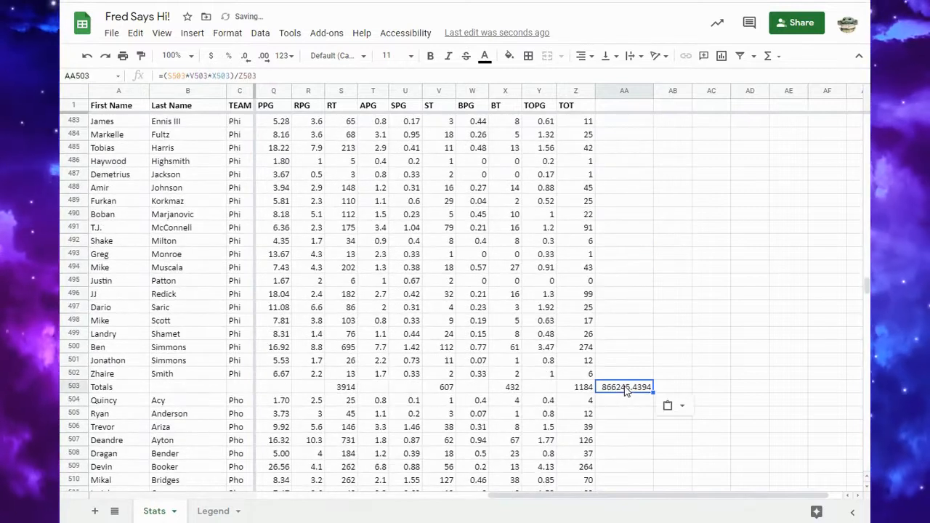
scroll(662, 283, "down", 8)
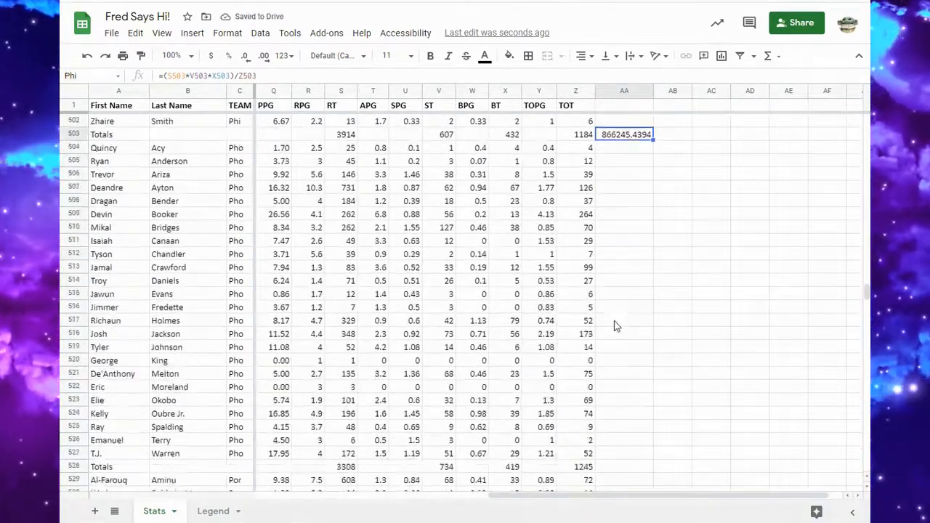
left_click(625, 361)
key("ctrl+v")
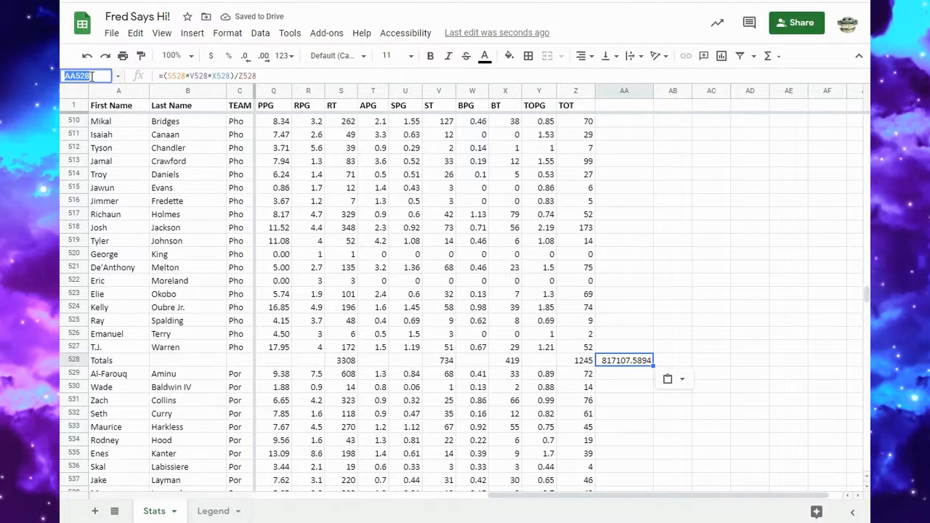
Paste the formula into AA547 and AA568 on the next two Totals rows, naming the cells "Por" and "Sac"
scroll(627, 357, "down", 5)
left_click(623, 387)
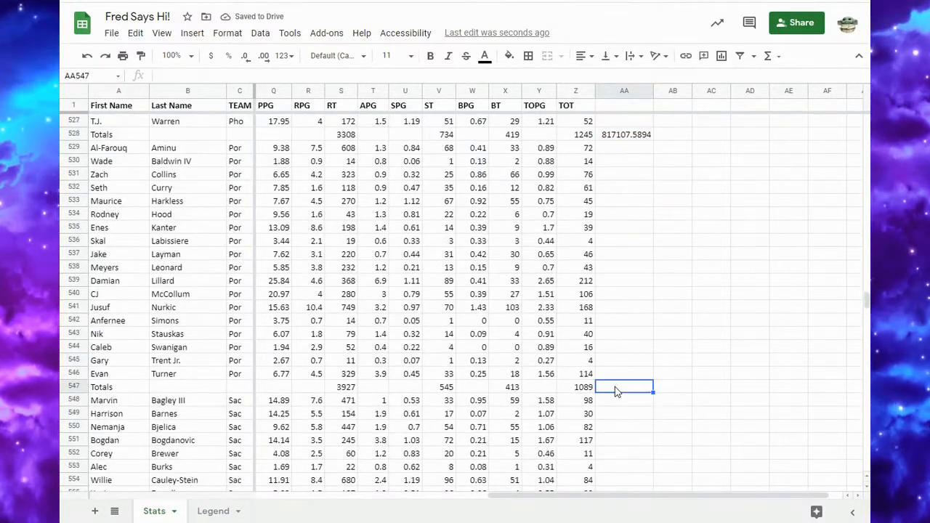
type("=(S547*V547*X547)/Z547")
scroll(625, 327, "down", 5)
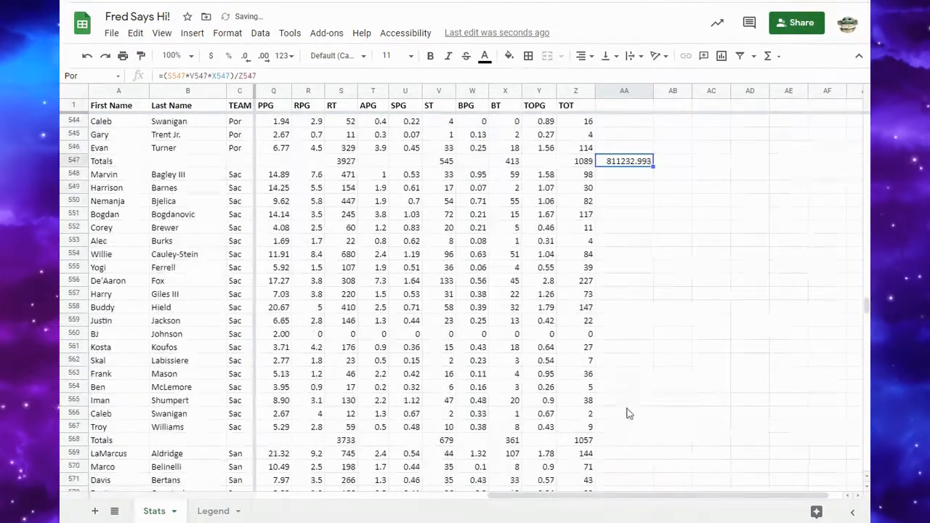
left_click(623, 439)
key("ctrl+v")
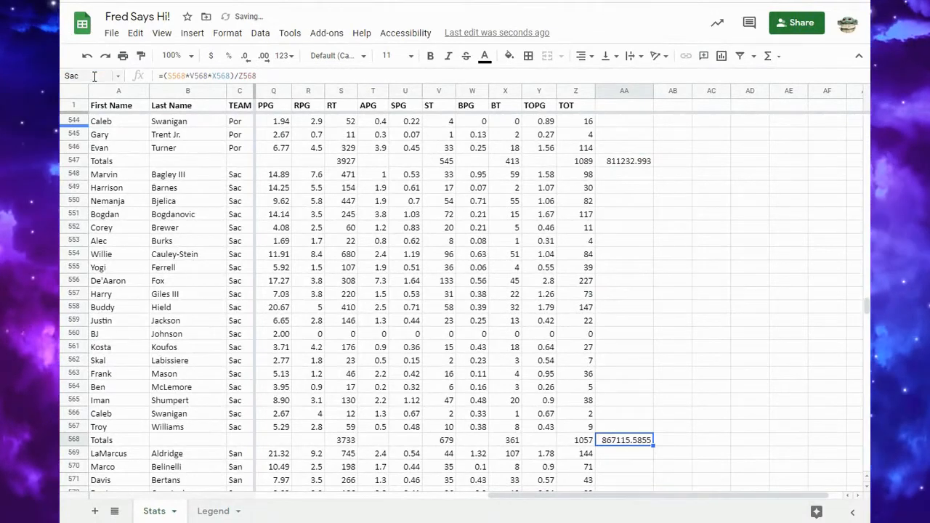
Paste the formula into AA585 and AA608 on the San and Tor Totals rows, naming each cell with its team's abbreviation
scroll(621, 360, "down", 6)
left_click(624, 400)
key("ctrl+v")
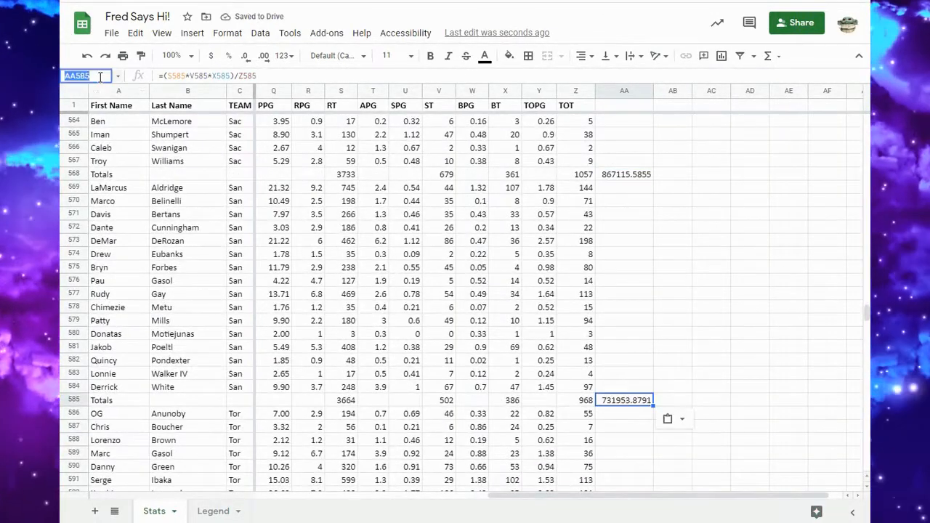
scroll(609, 358, "down", 7)
scroll(609, 357, "down", 1)
left_click(623, 386)
key("ctrl+v")
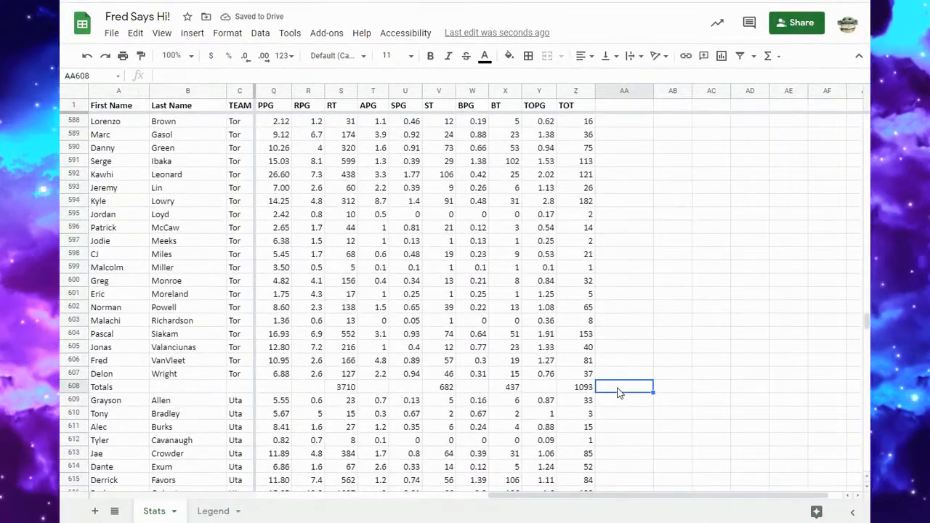
Paste the formula into AA627 on the Uta team's Totals row and name the cell with the team's abbreviation
scroll(609, 349, "down", 7)
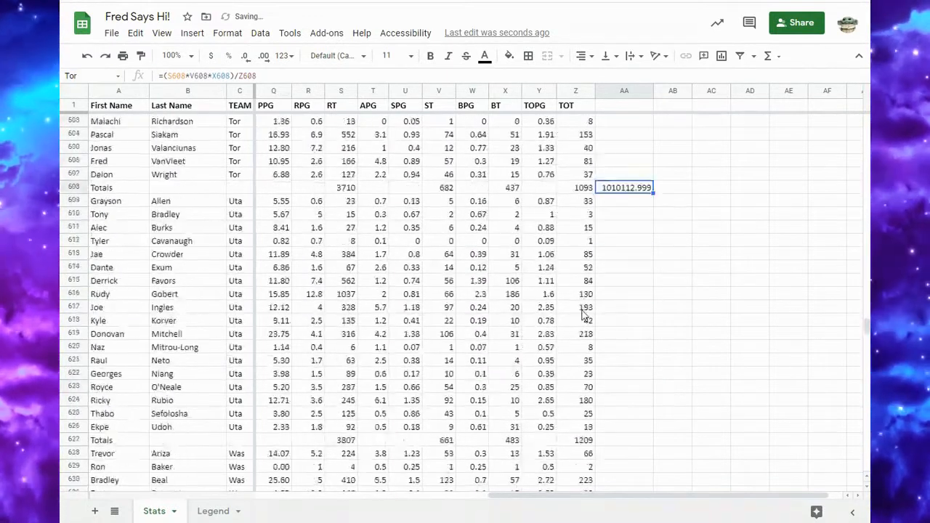
left_click(605, 348)
key("ctrl+v")
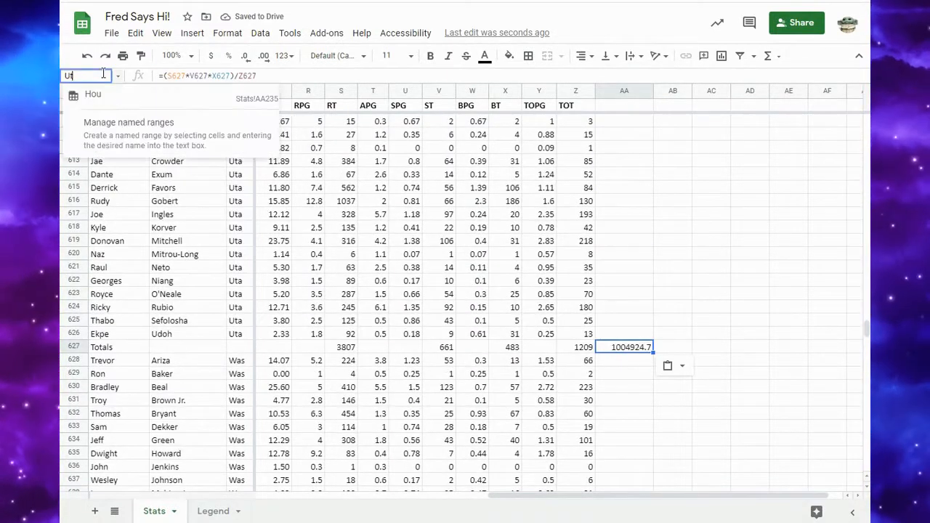
Paste the formula into AA653 on the Was team's Totals row and name the cell "Was"
scroll(688, 348, "down", 6)
scroll(688, 349, "down", 1)
left_click(625, 428)
key("ctrl+v")
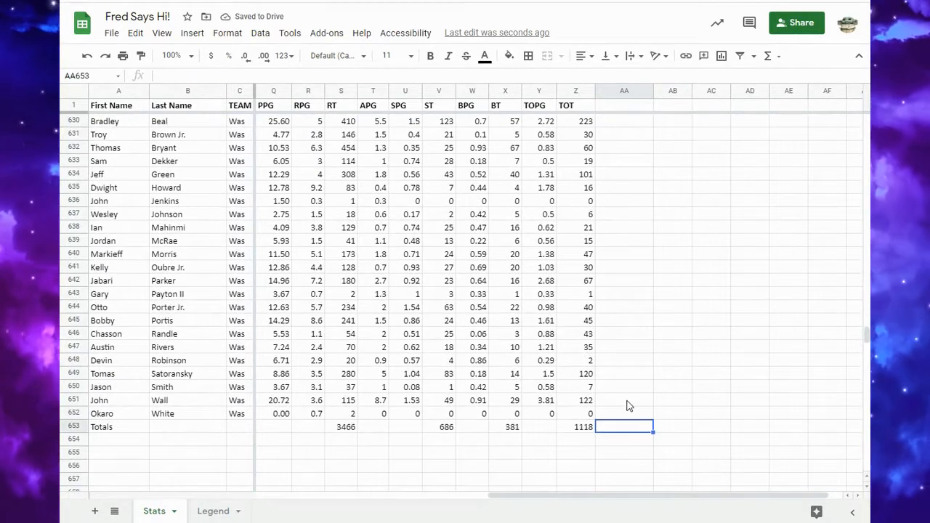
left_click(102, 75)
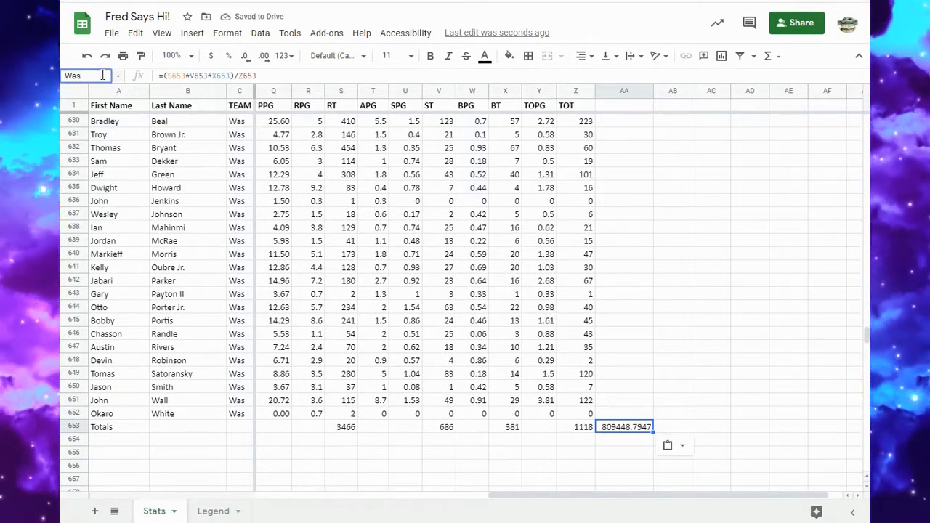
type("Was")
key("Return")
left_click(672, 296)
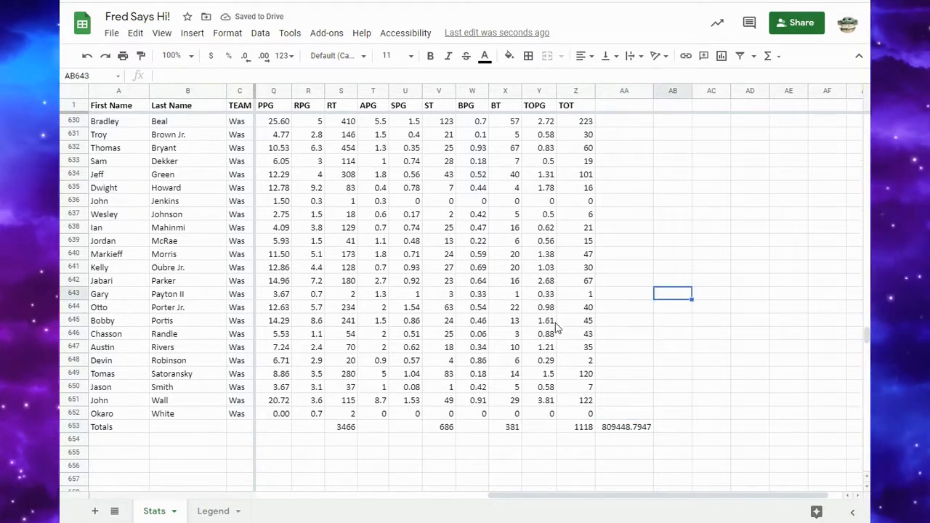
scroll(633, 340, "up", 5)
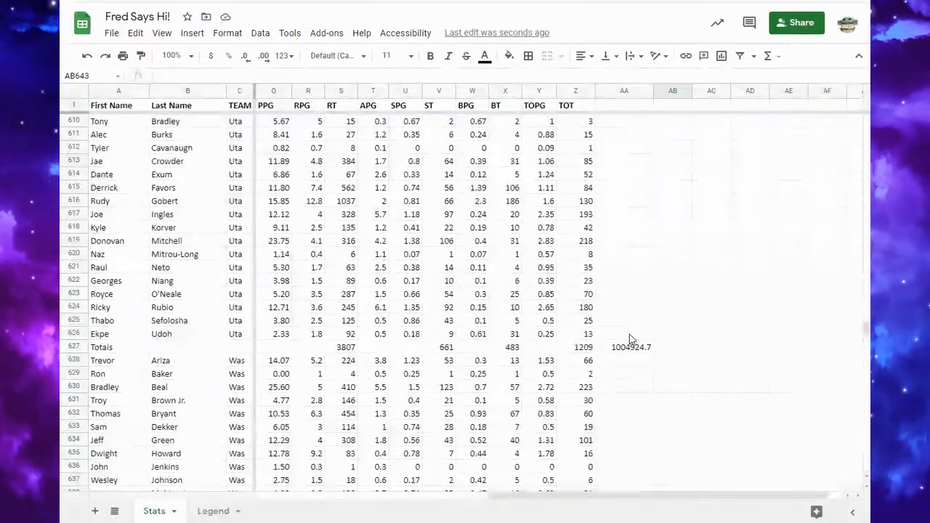
scroll(630, 340, "down", 5)
left_click(622, 430)
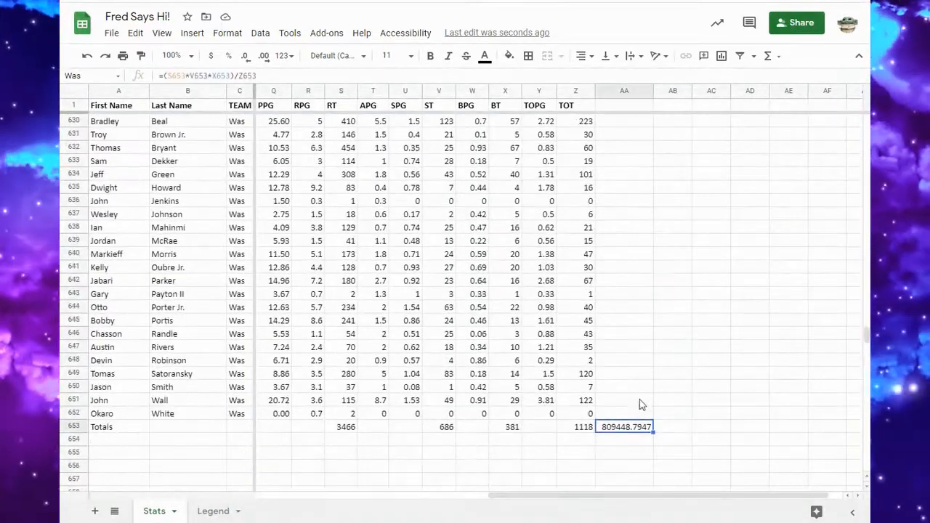
scroll(632, 331, "up", 8)
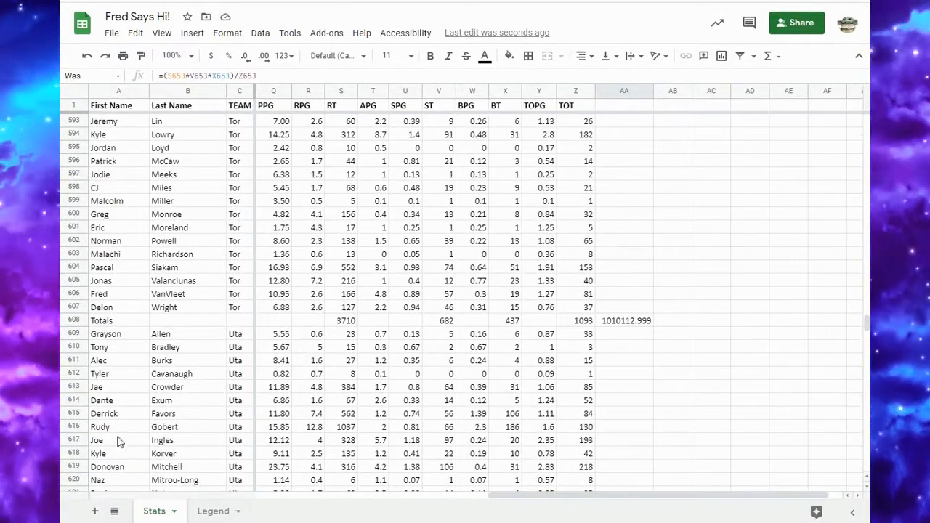
Add a sheet after Legend and copy the table A1:B31 from the NBA Winning Percentage spreadsheet into it, starting at A1
left_click(214, 511)
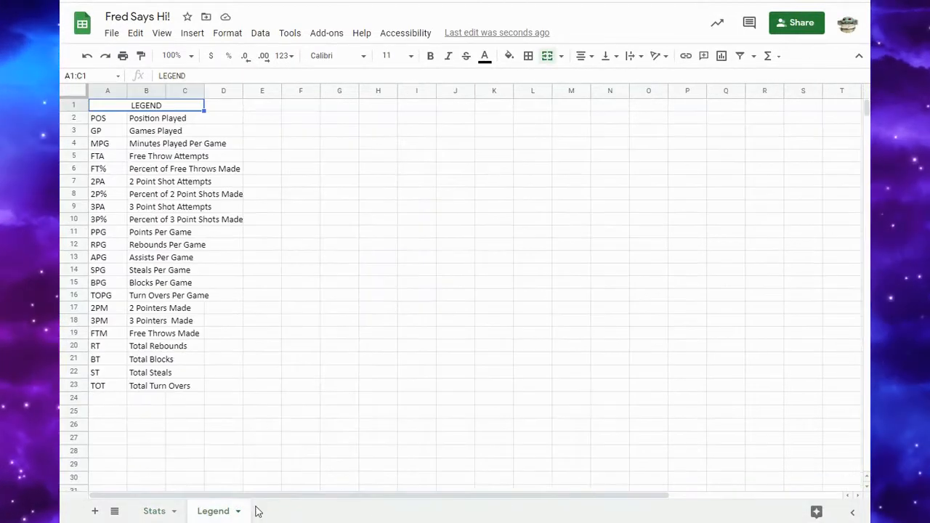
left_click(95, 511)
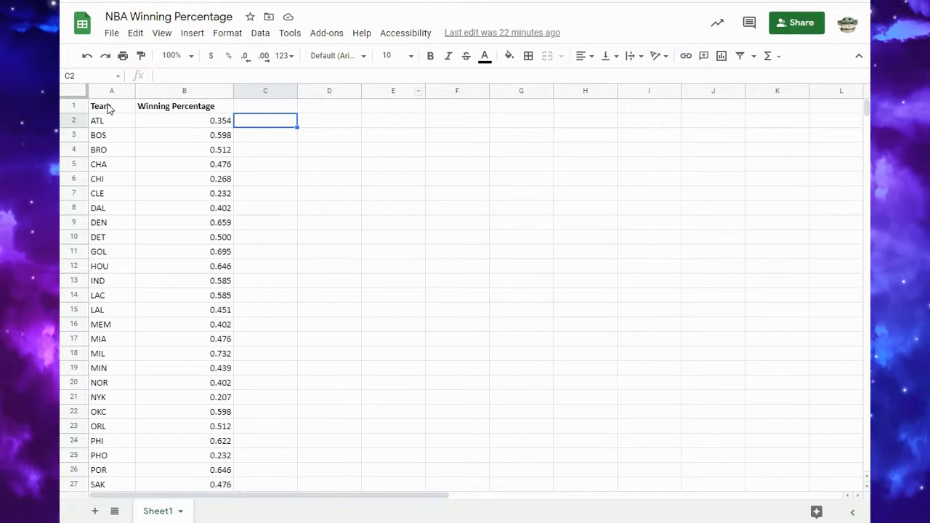
left_click(106, 107)
scroll(311, 353, "down", 3)
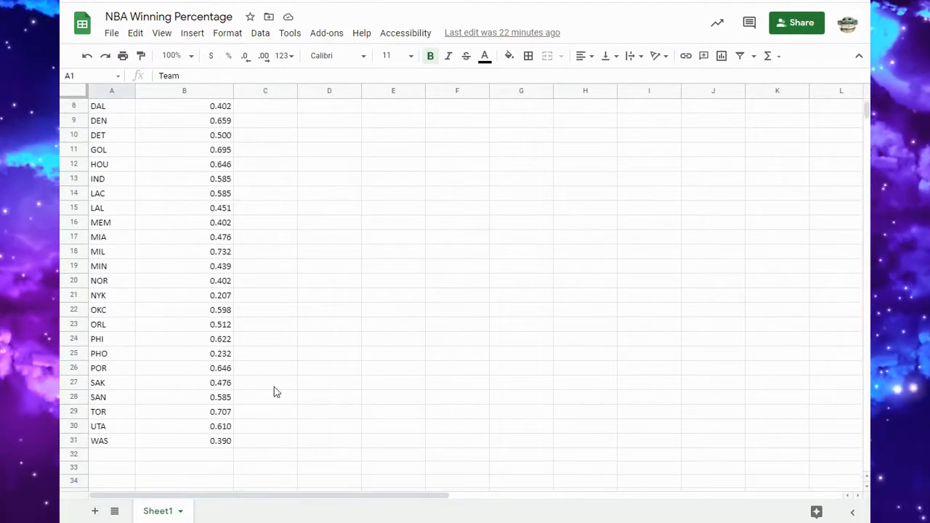
left_click(232, 443, "shift")
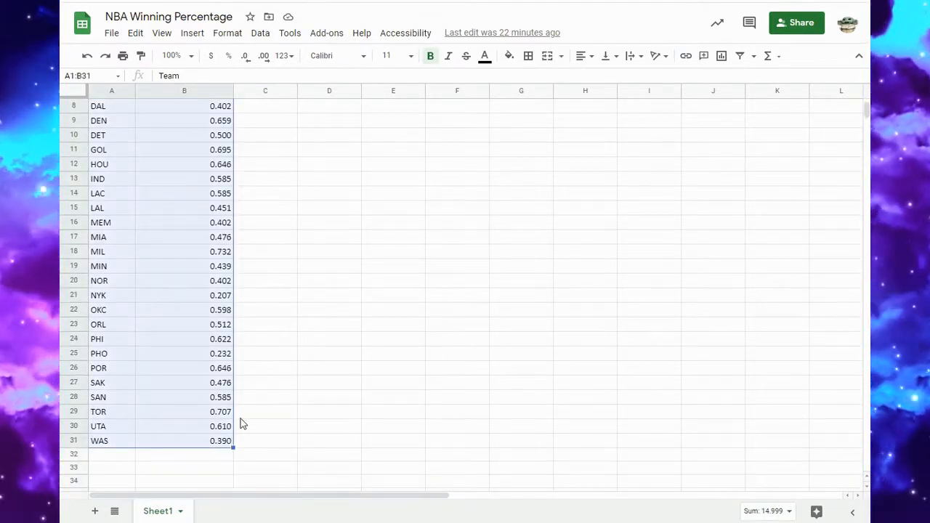
key("ctrl+c")
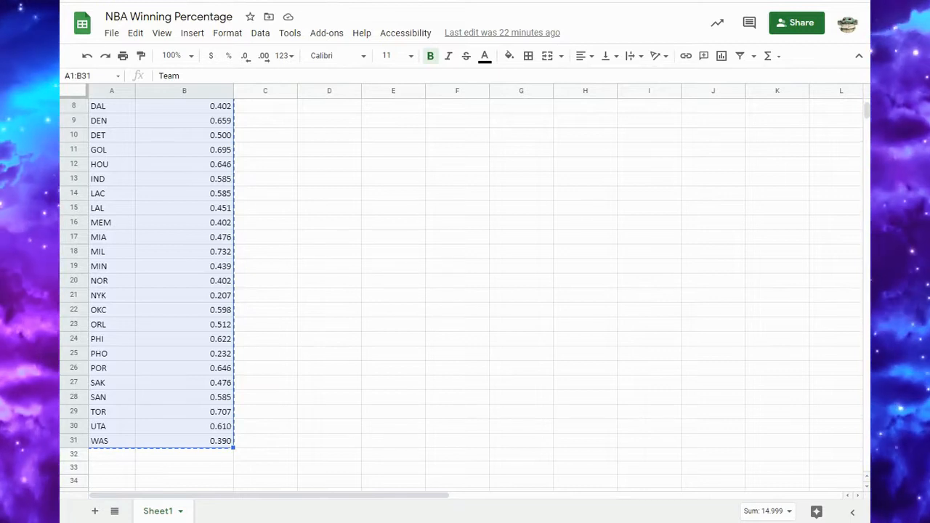
left_click(363, 2)
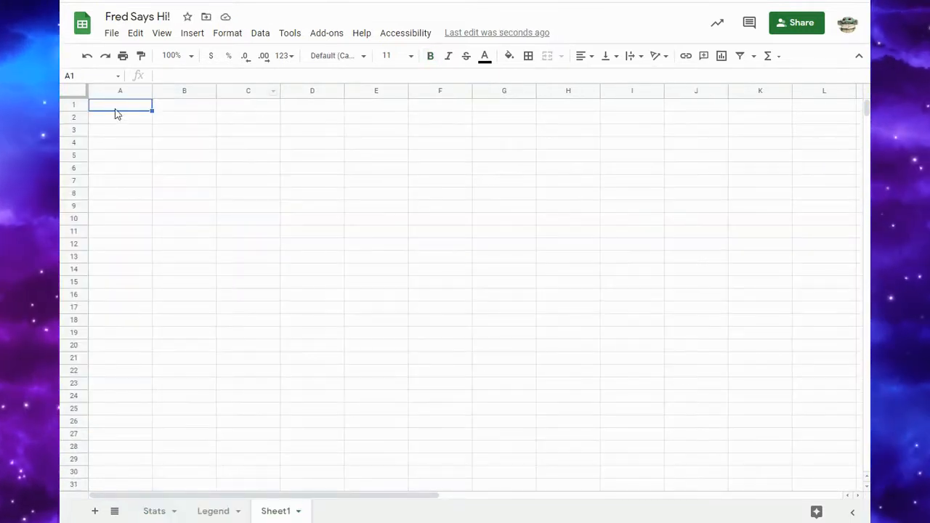
key("ctrl+v")
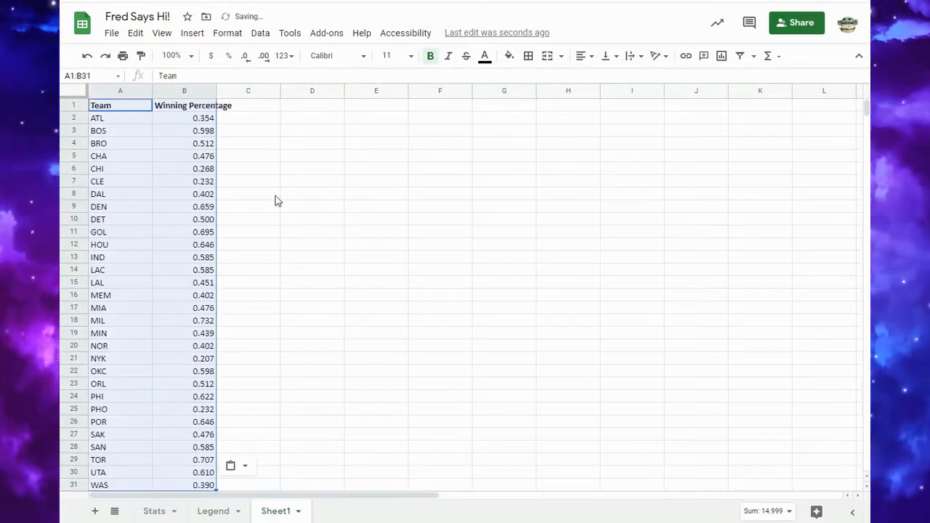
left_click(275, 197)
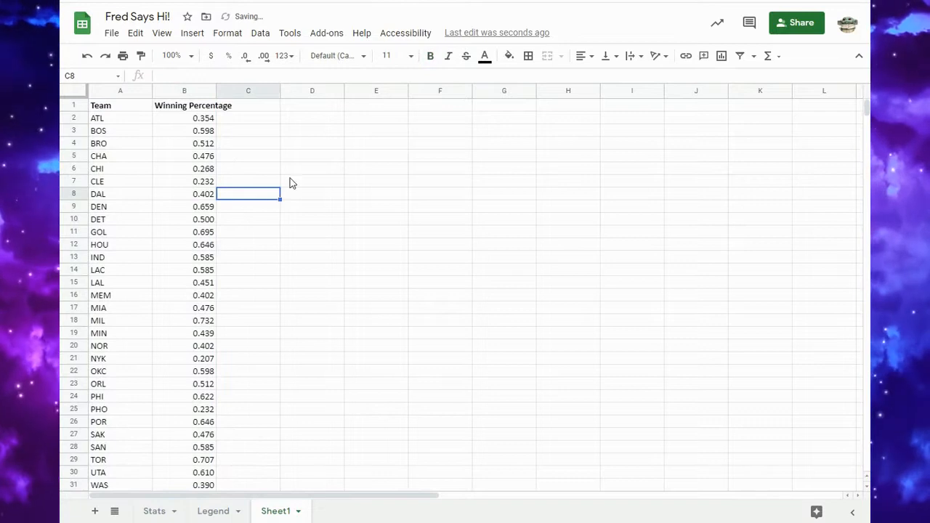
Rename the new sheet "Winning%" and widen column B to fit the Winning Percentage header
double_click(276, 512)
type("Winning")
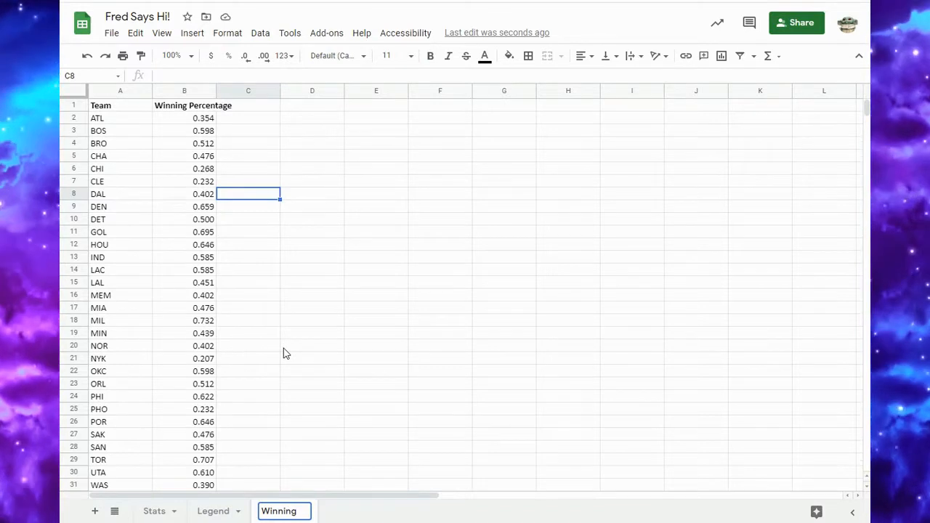
type("%")
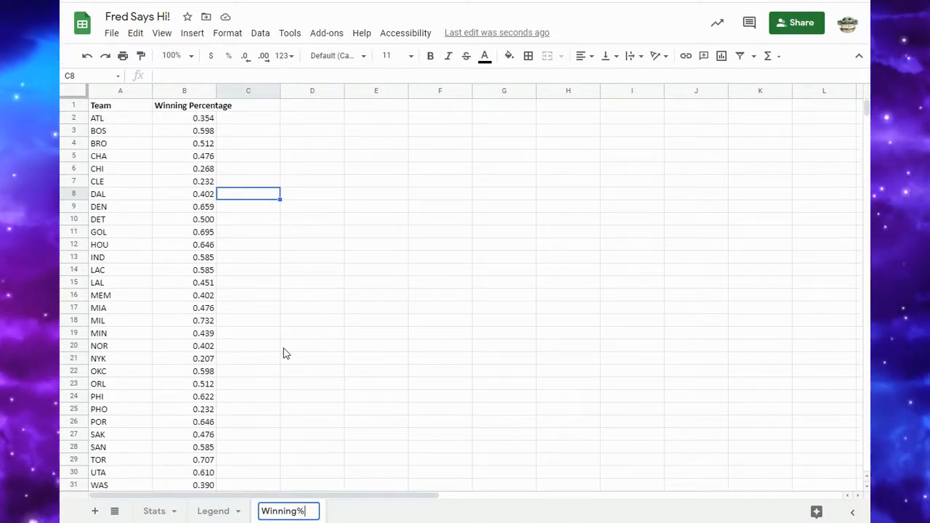
left_click(375, 349)
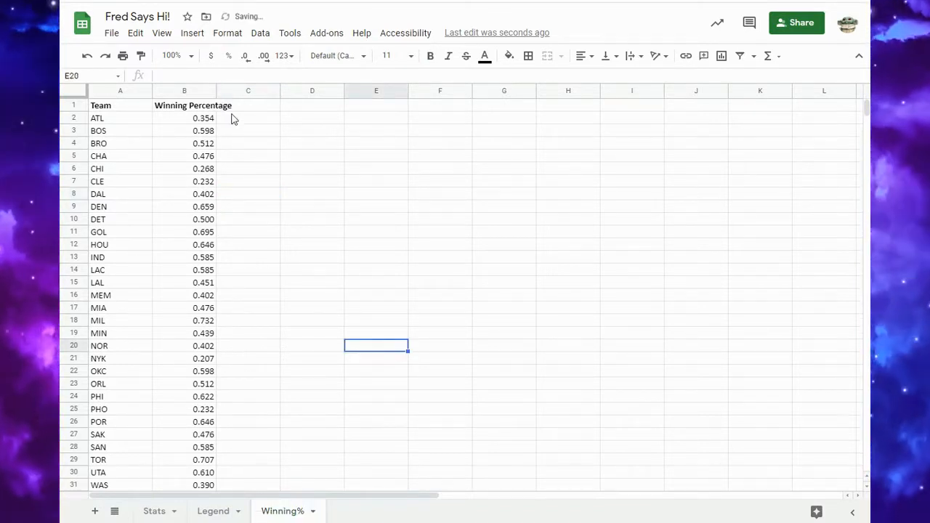
left_click_drag(217, 90, 248, 90)
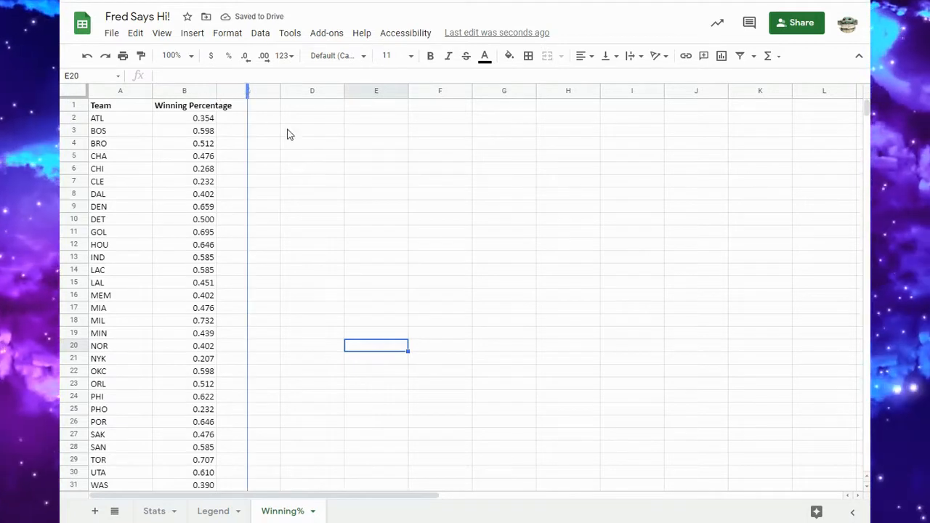
Enter the header "Defensive Coefficient" in C1, beside Winning Percentage
left_click(274, 108)
type("Defensive")
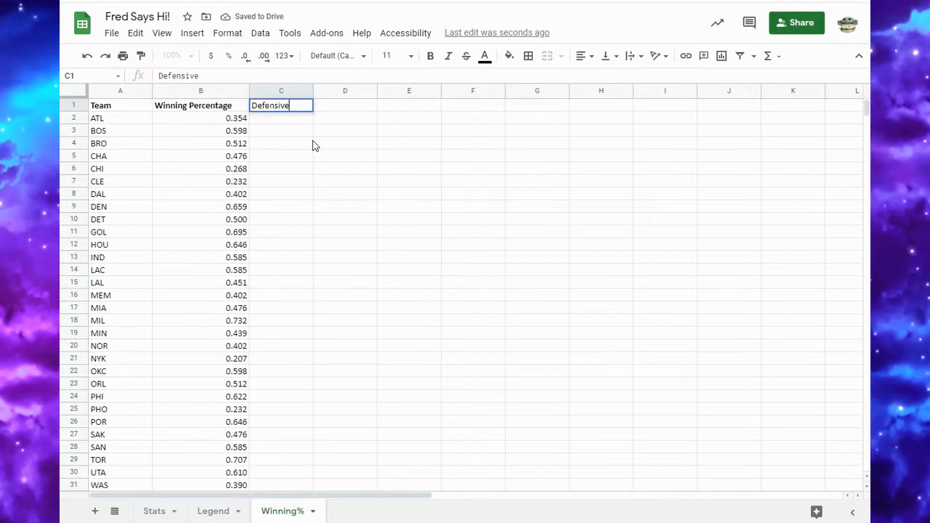
type(" Co")
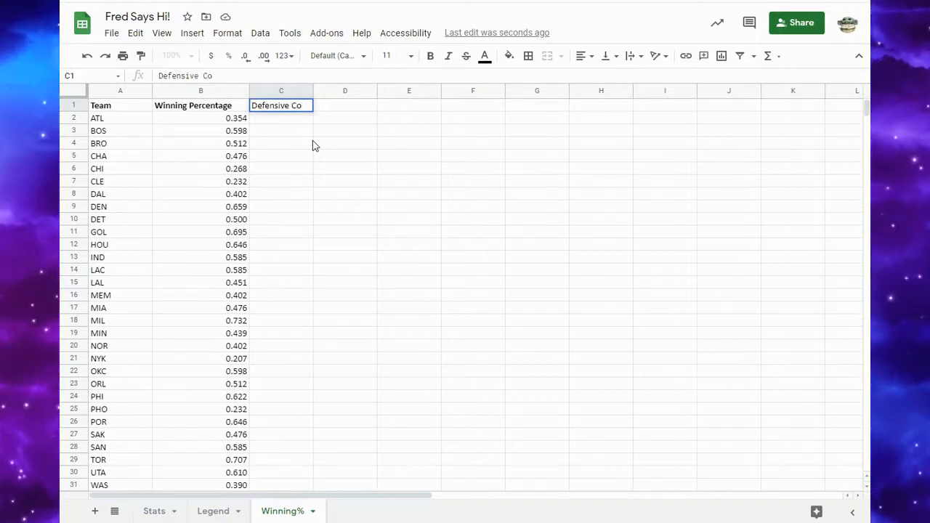
type("oeff")
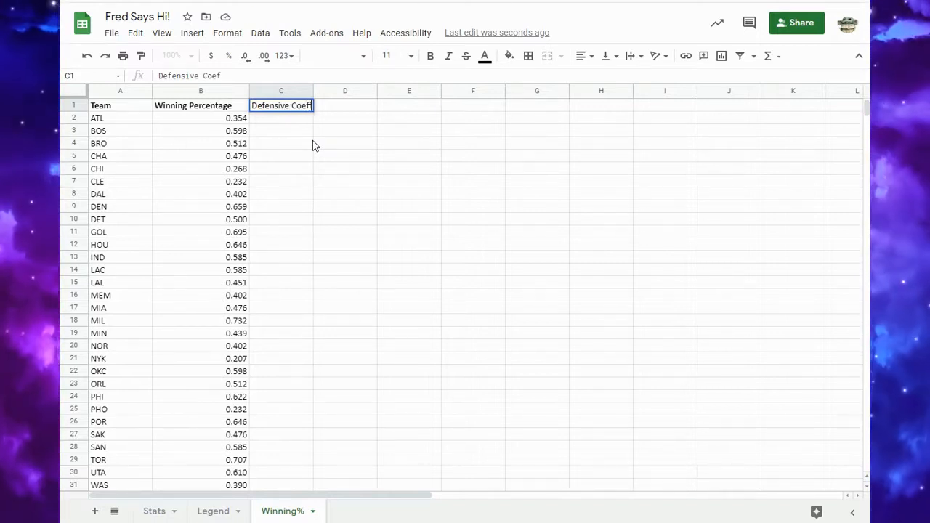
type("icient")
key("Return")
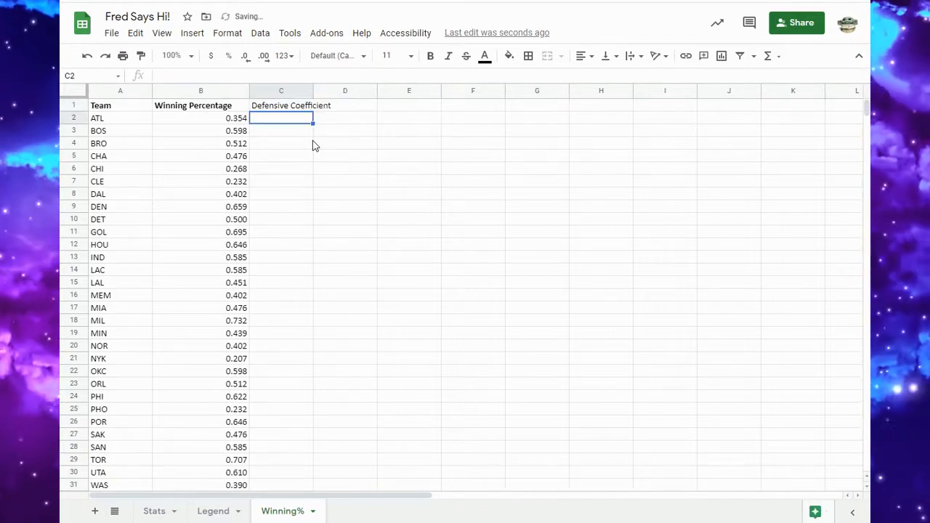
Widen column C to fit the Defensive Coefficient header and make the header bold
left_click(280, 92)
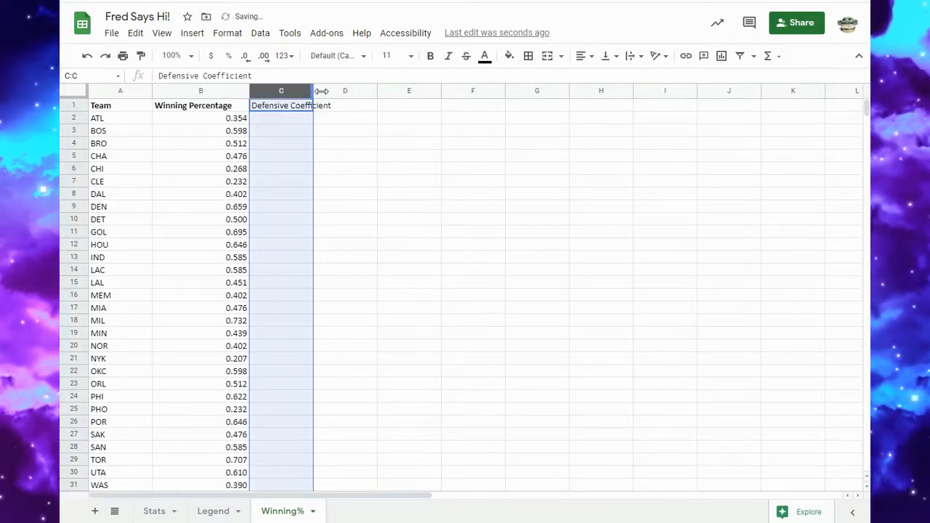
left_click_drag(322, 92, 367, 92)
left_click(301, 107)
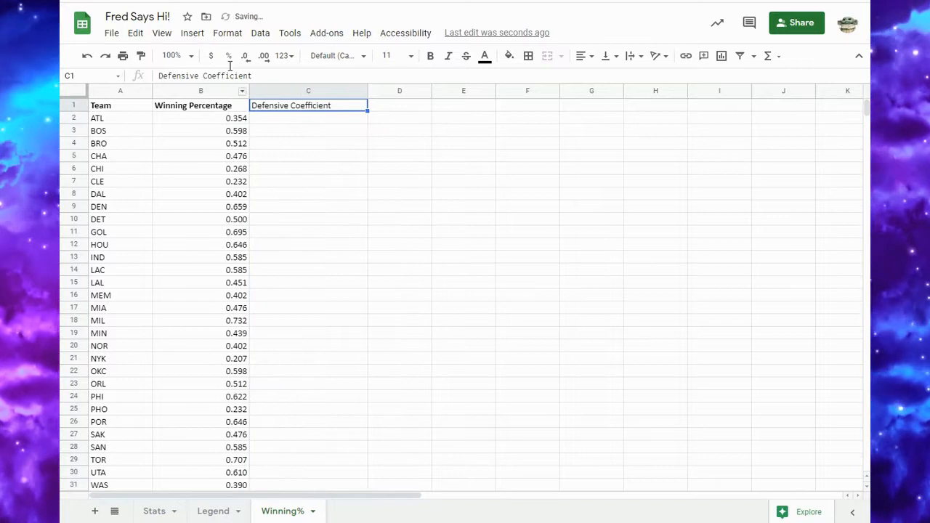
left_click(430, 56)
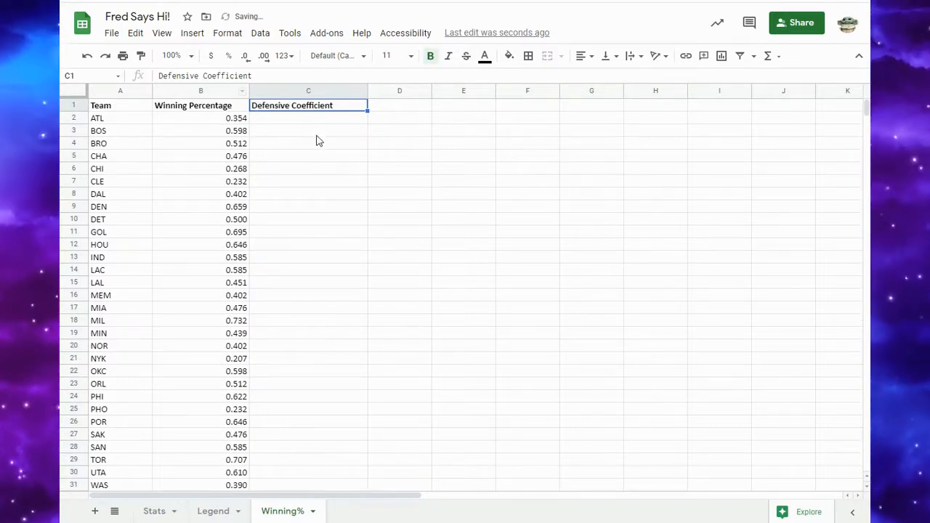
Pull the first two teams' defensive coefficients from their named cells, with =Atl in C2 and =Bos in C3
left_click(314, 131)
left_click(276, 118)
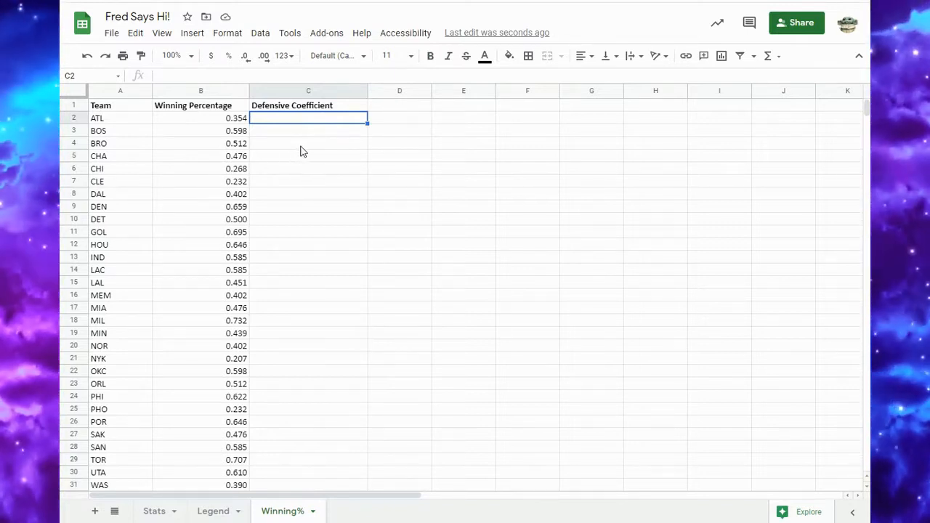
type("=")
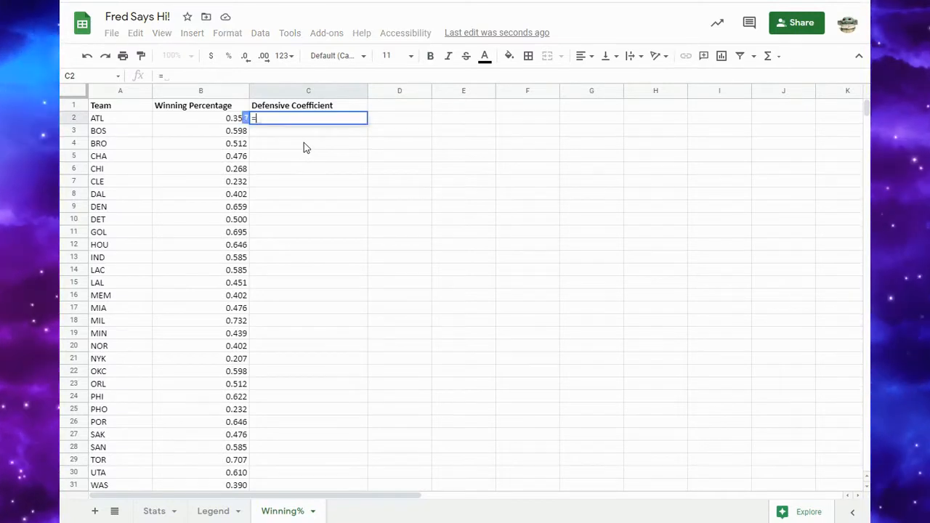
type("At")
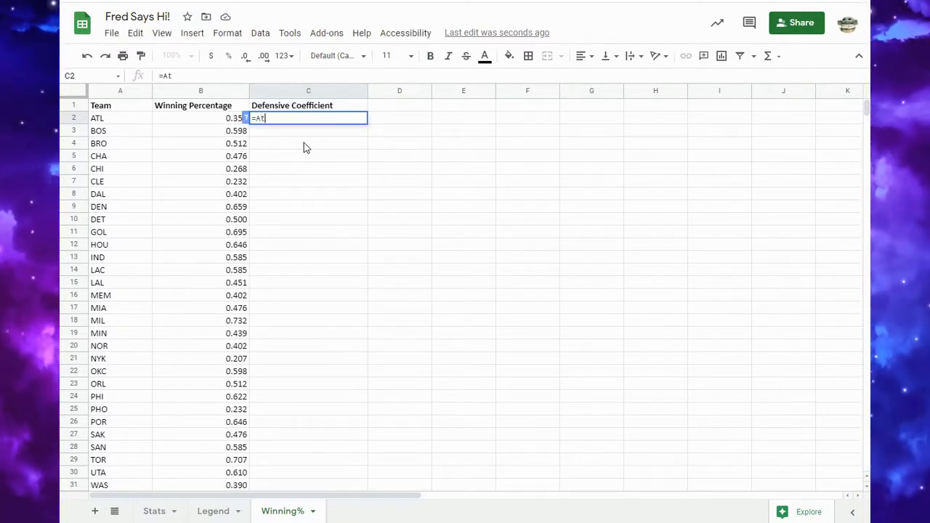
type("l")
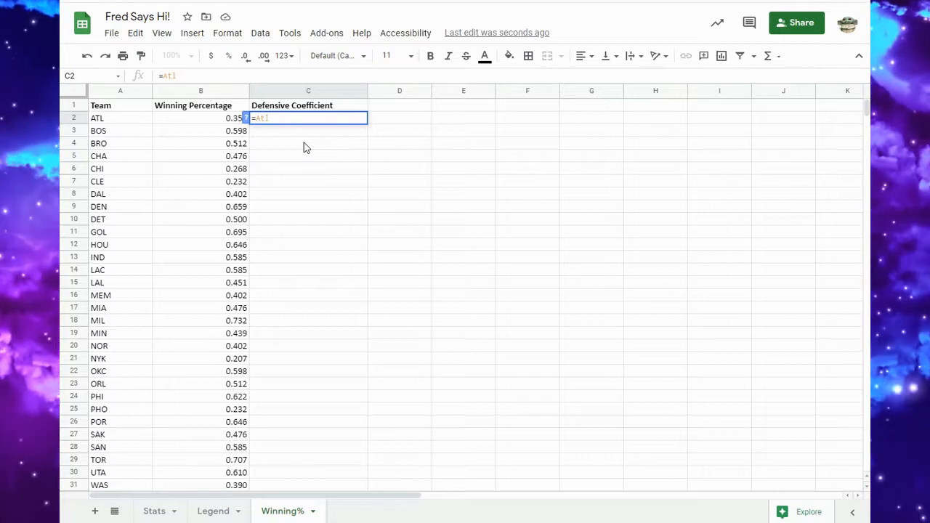
key("Return")
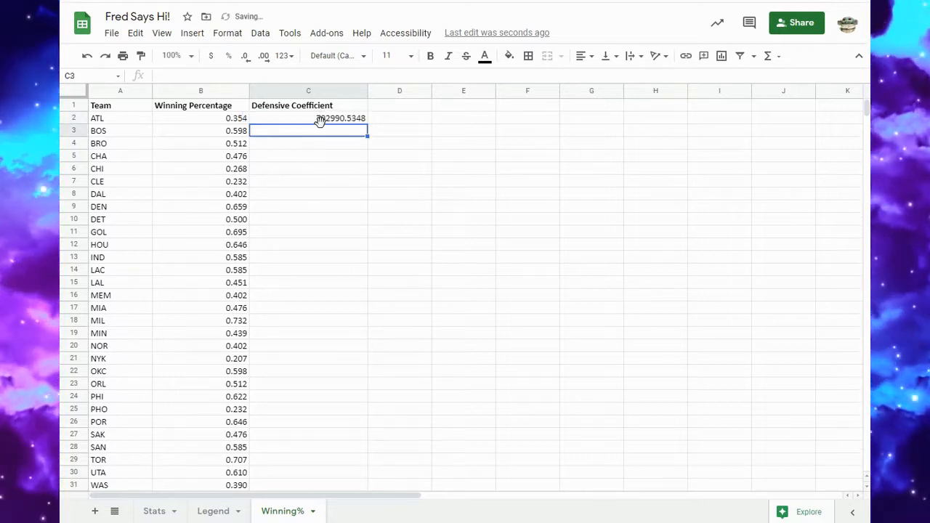
type("=")
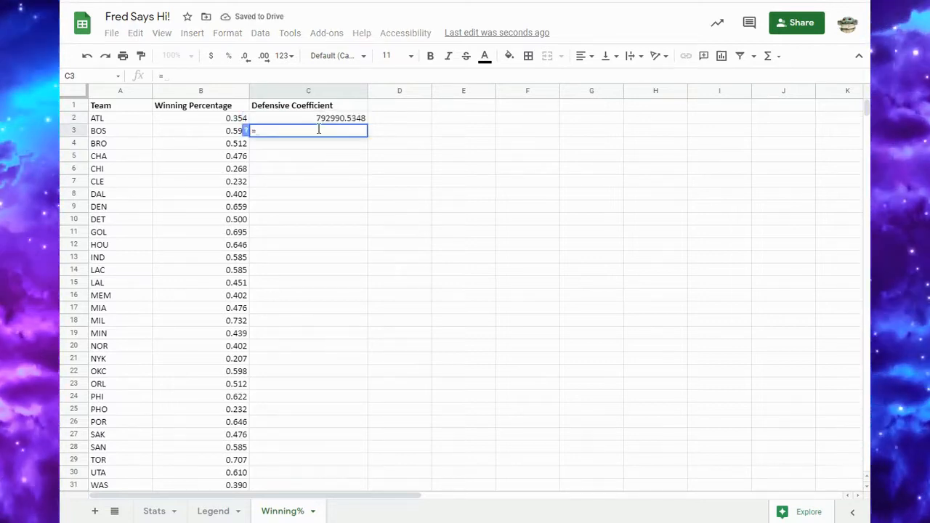
type("Bos")
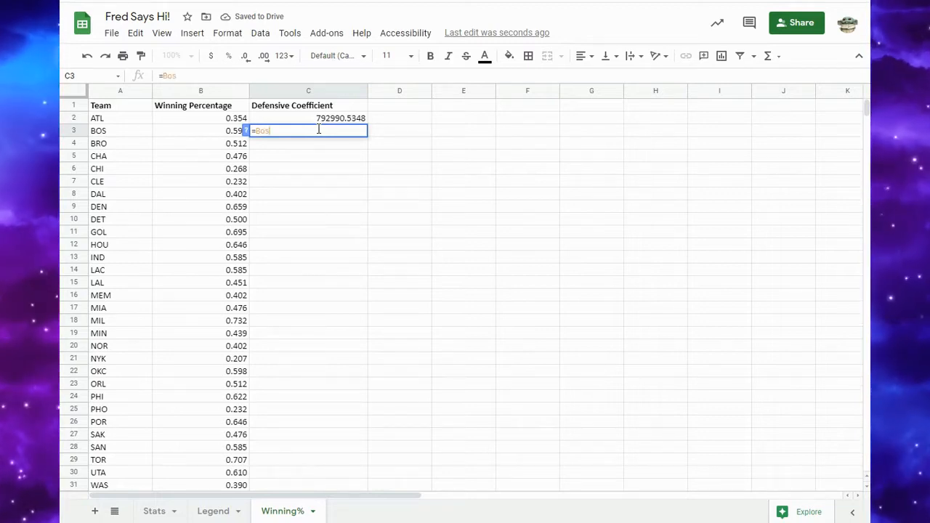
key("Return")
Reference the named cells for the BRO and CHA rows, with =Bro in C4 and =Cha in C5
type("=")
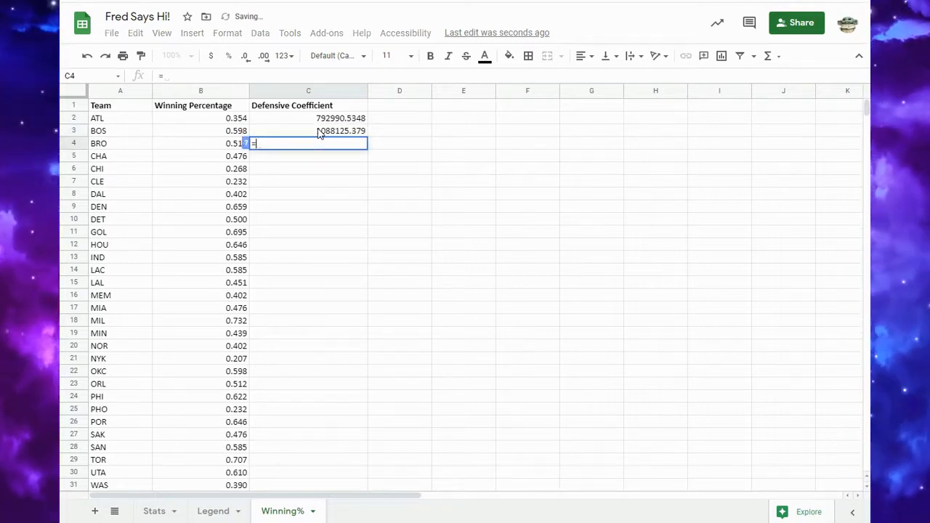
type("Bro")
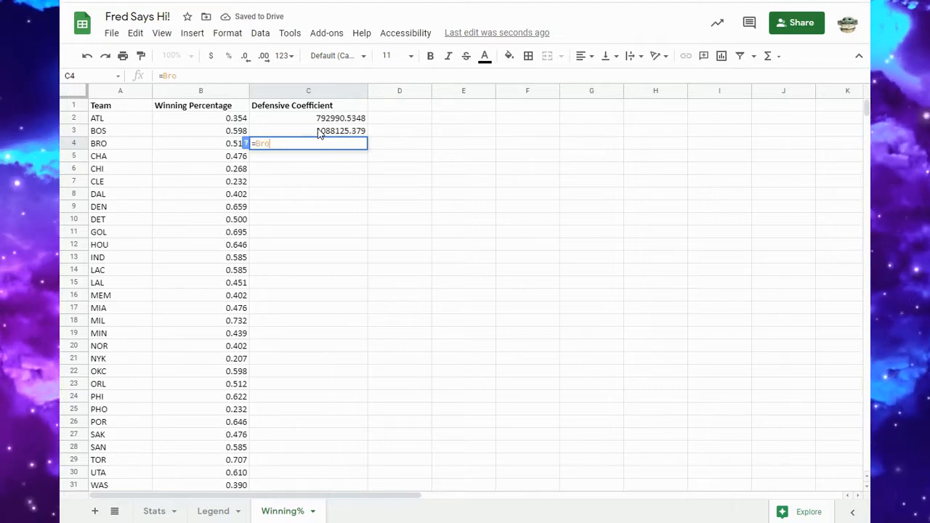
key("Return")
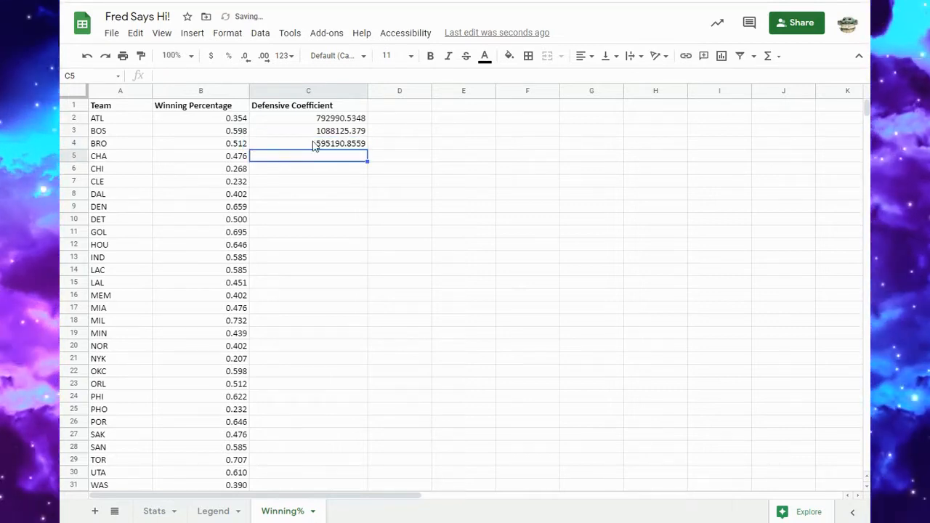
type("=")
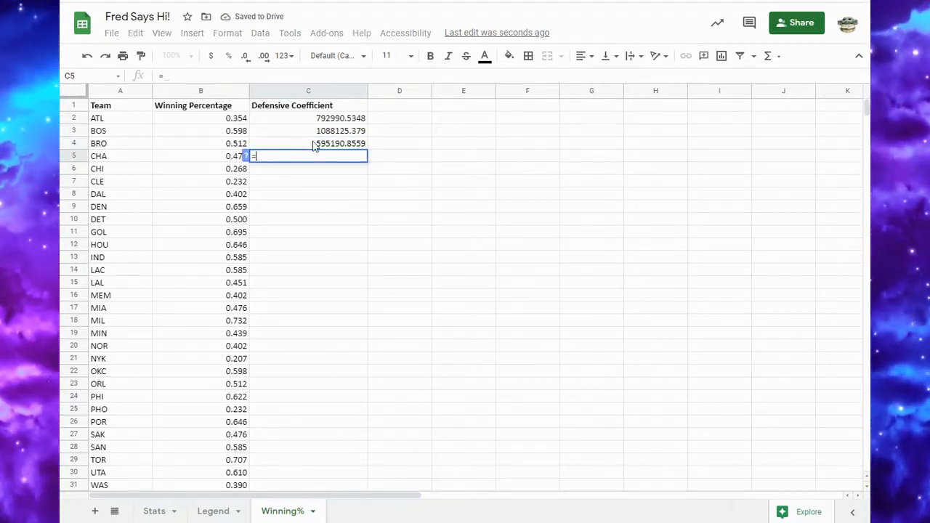
type("Cha")
key("Return")
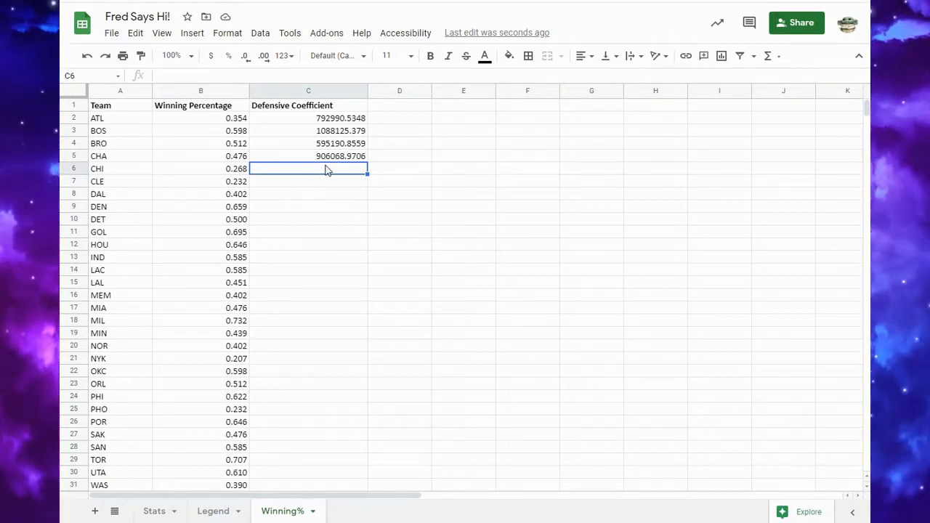
Reference the named cells for the CHI and CLE rows, with =CHI in C6 and =CLE in C7
type("=")
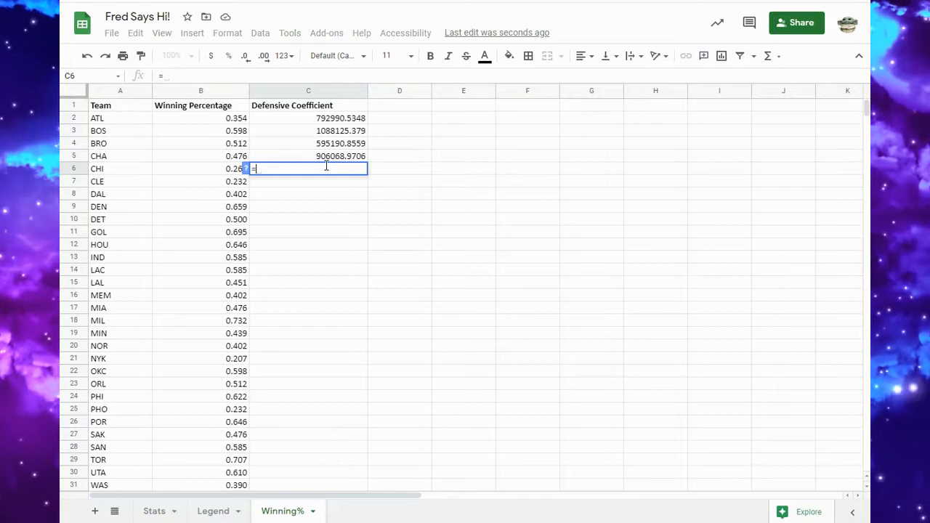
type("CHI")
key("Return")
type("=")
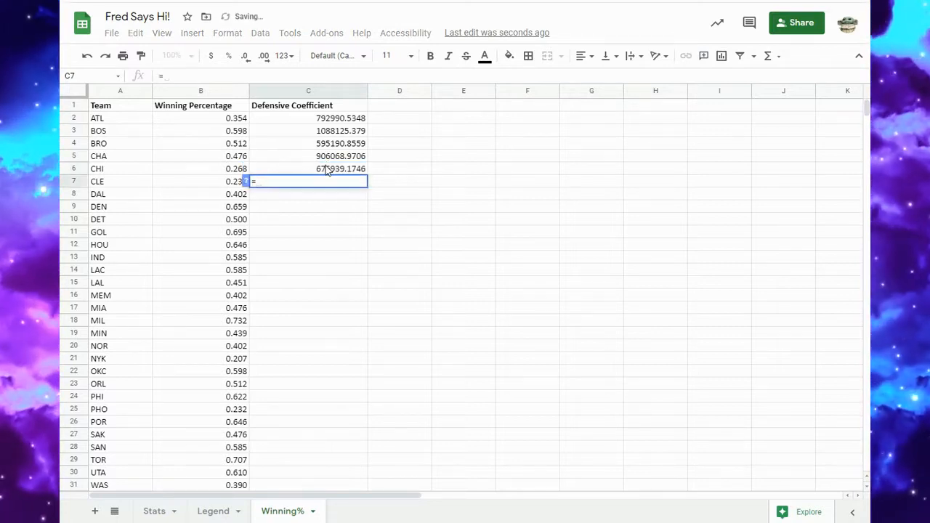
type("CLE")
key("Return")
Reference the named cells for the DAL and DEN rows, with =DAL in C8 and =Den in C9
type("=")
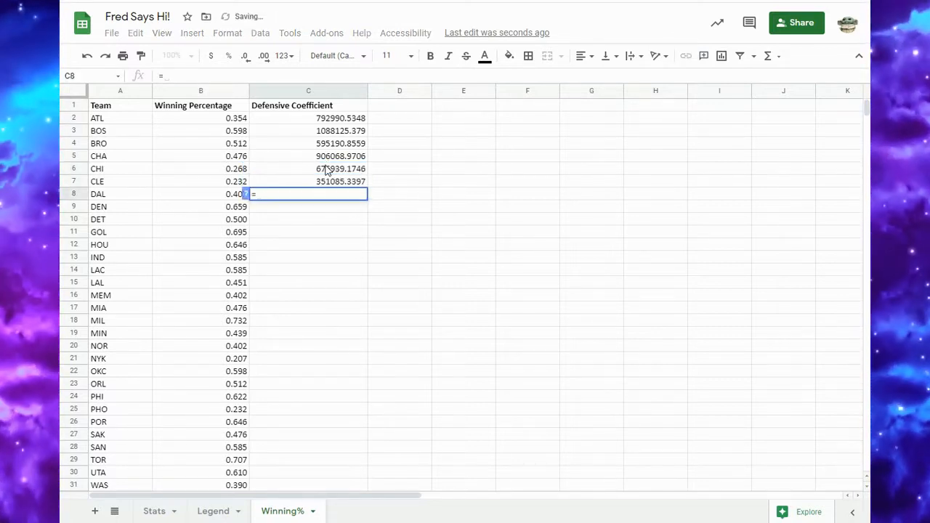
type("DAL")
key("Return")
type("=De")
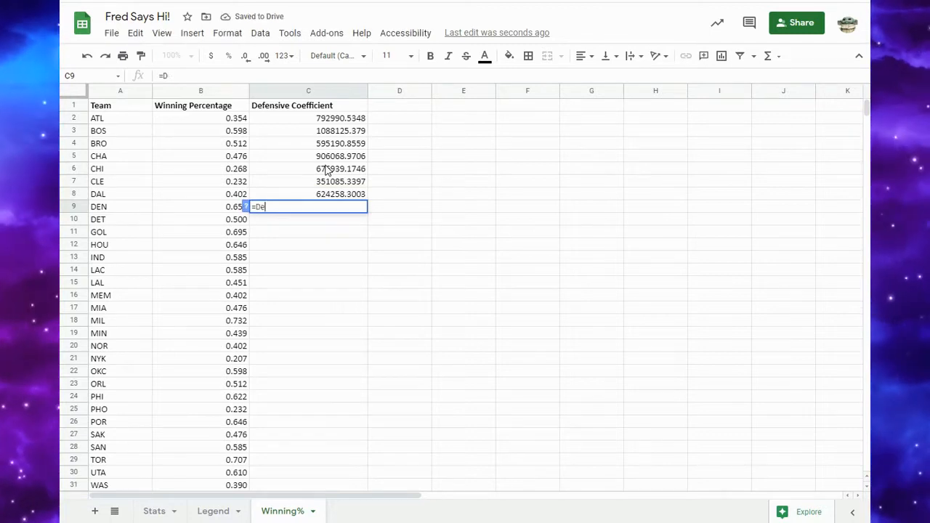
type("n")
key("Return")
Fill the coefficients for DET, GOL and HOU with =DET in C10, =GOL in C11 and =HOU in C12
type("=DET")
key("Return")
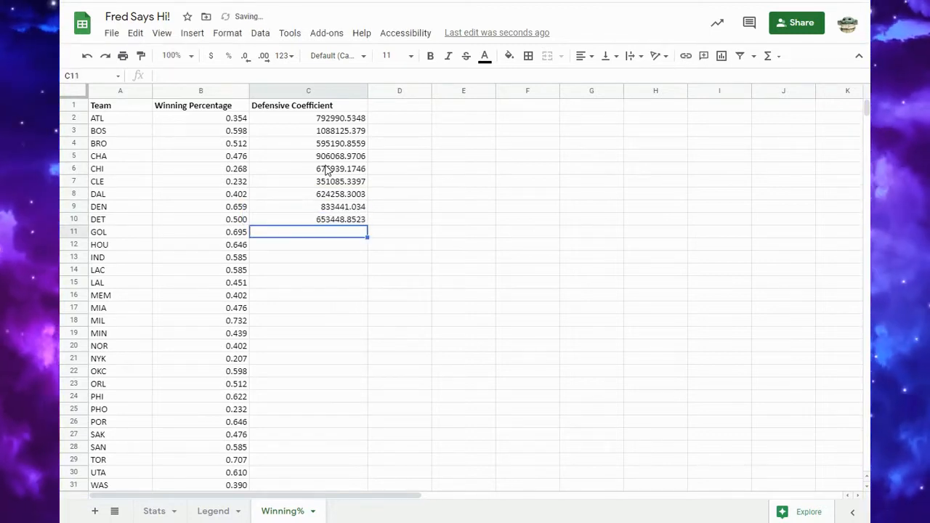
type("=GOL")
key("Return")
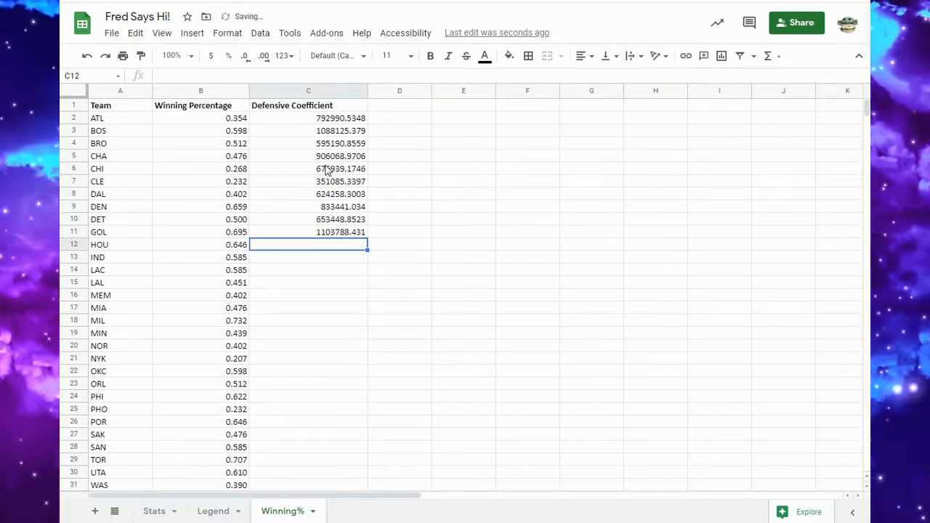
type("=HOU")
key("Return")
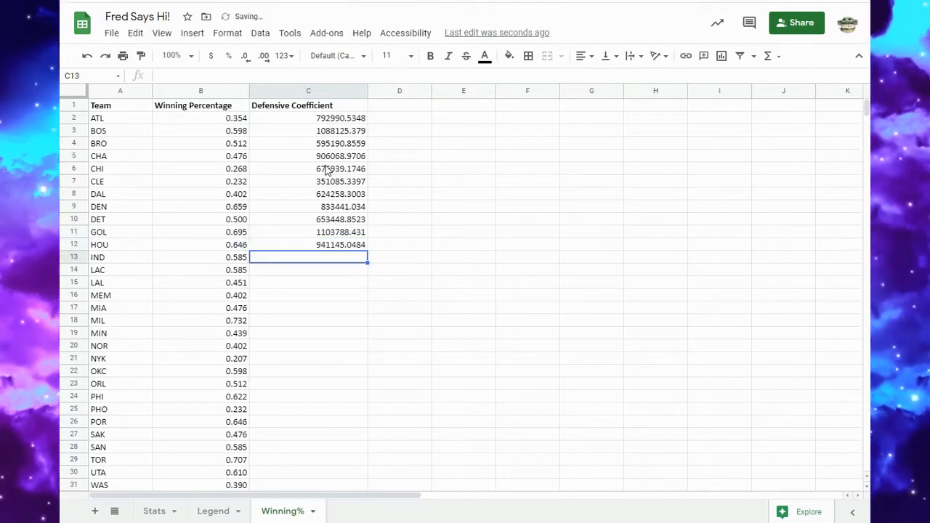
Fill the coefficients for IND, LAC and LAL with =Ind in C13, =Lac in C14 and =Lal in C15
type("=Ind")
key("Return")
type("=")
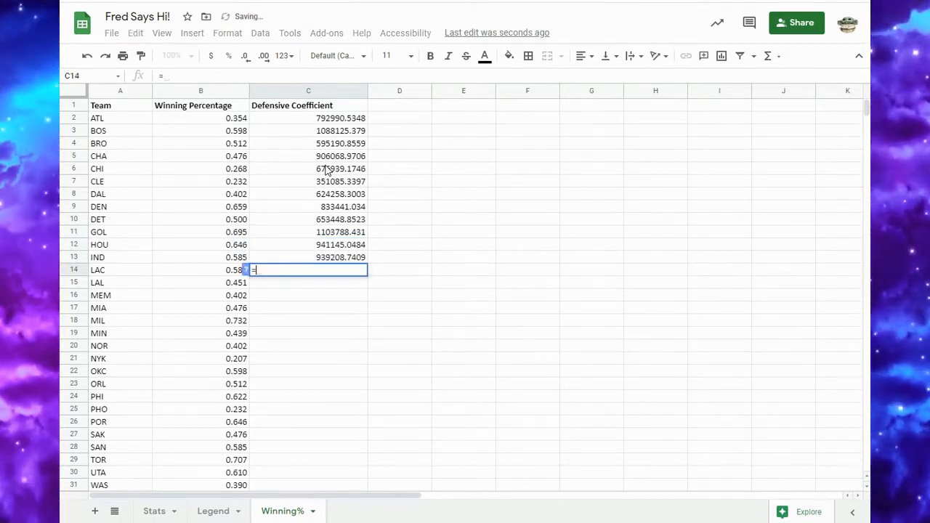
type("Lac")
key("Return")
type("=Lal")
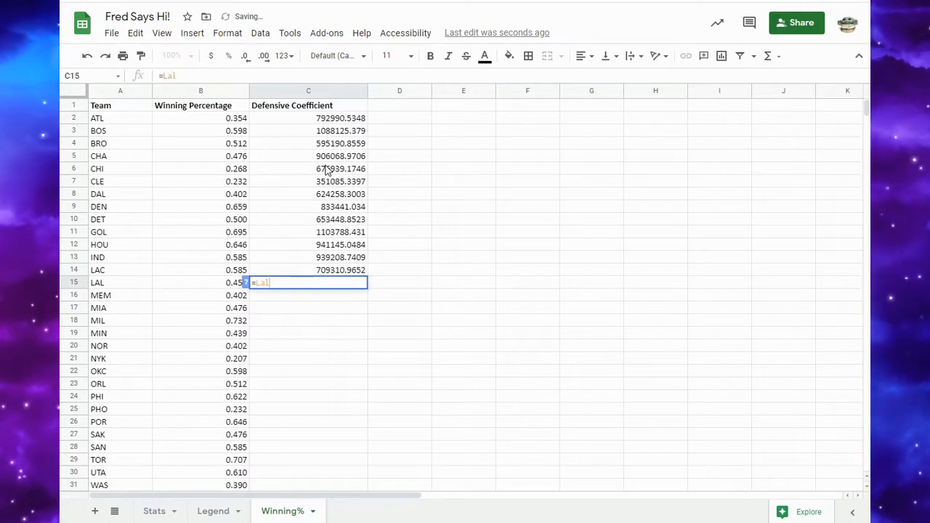
key("Return")
Fill the coefficients for MEM, MIA and MIL with =Mem in C16, =Mia in C17 and =Mil in C18
type("=M")
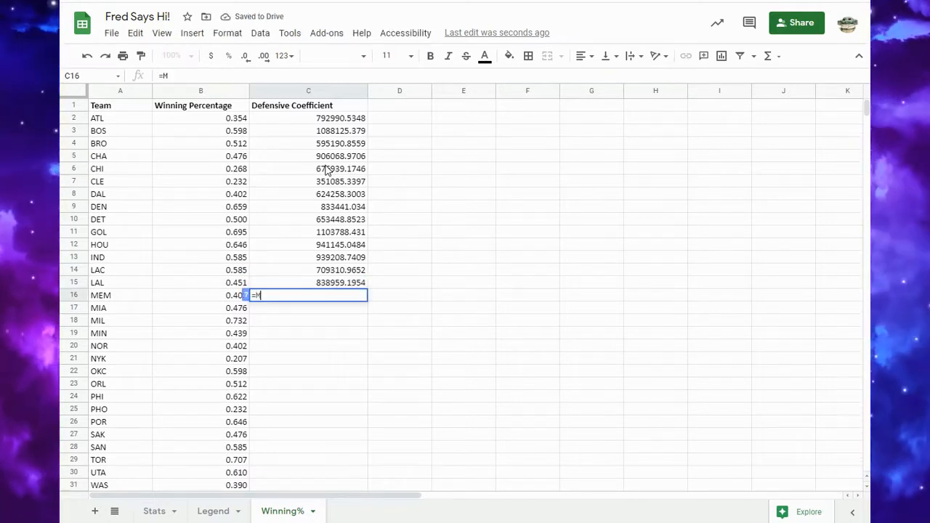
type("em")
key("Return")
type("=Mia")
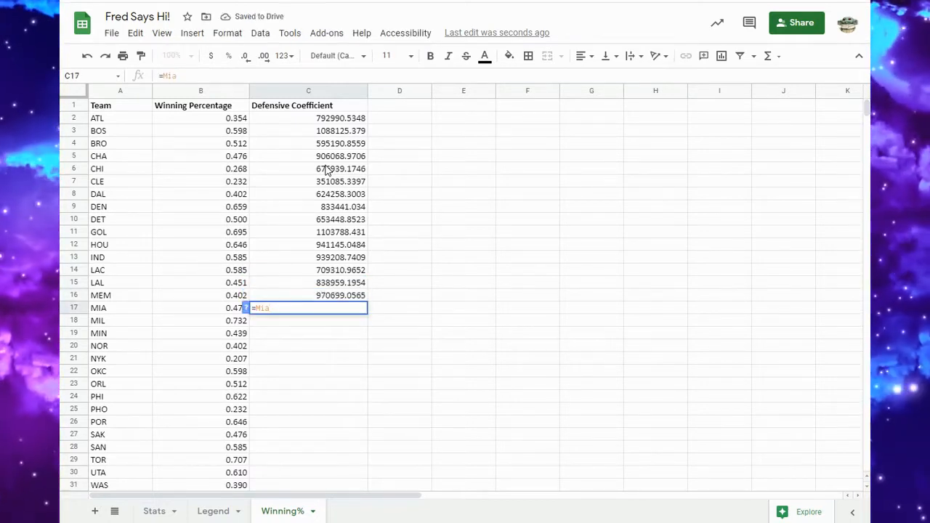
key("Return")
type("=Mil")
key("Return")
Reference the named cells for the MIN and NOR rows, with =Min in C19 and =Nor in C20
type("=")
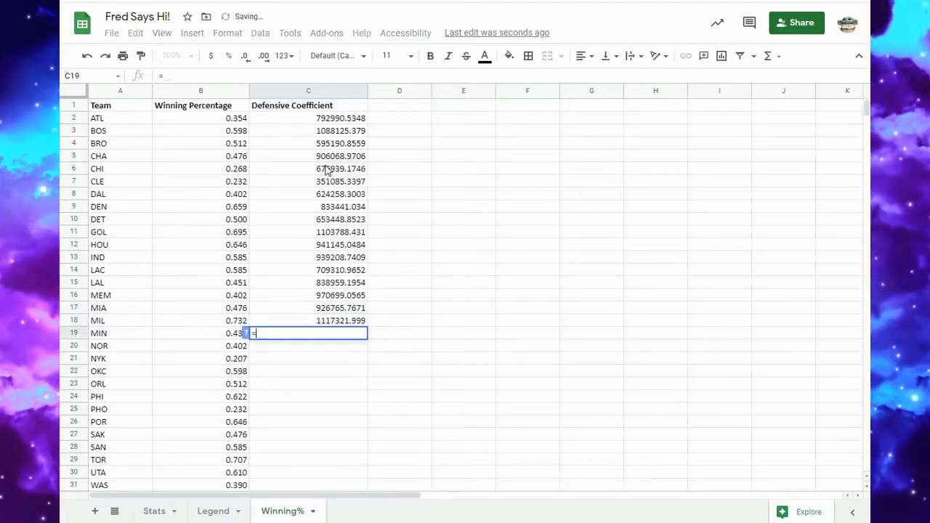
type("Min")
key("Return")
type("=")
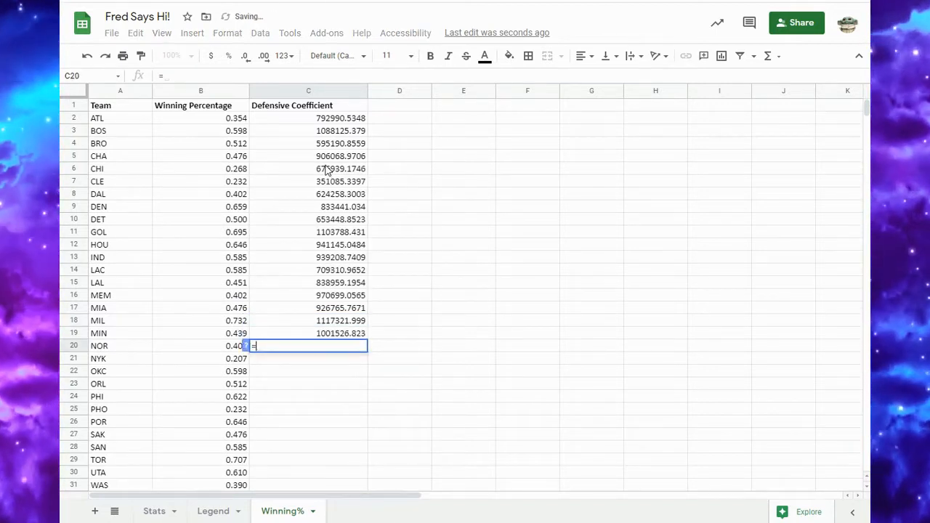
type("Nor")
key("Return")
Fill the coefficients for NYK and OKC with =Nyk in C21 and =Okc in C22
type("=")
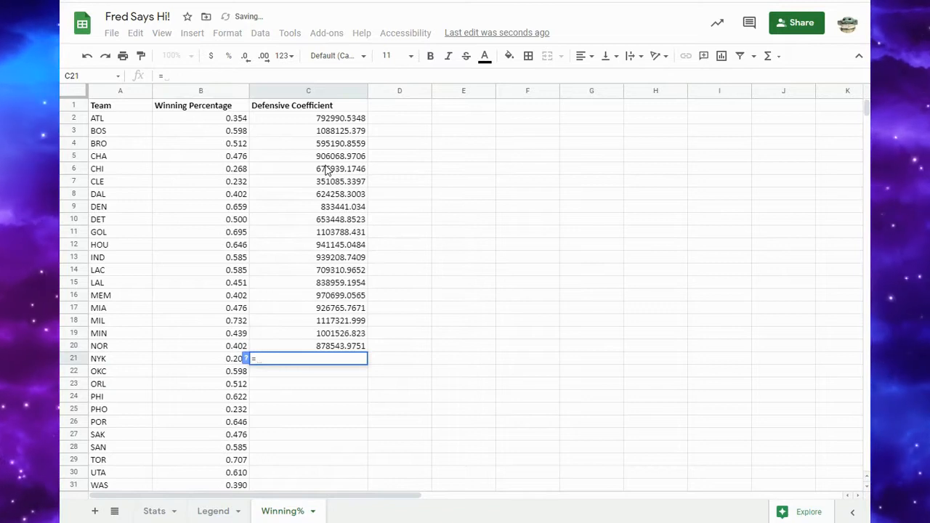
type("Nyk")
key("Return")
type("=")
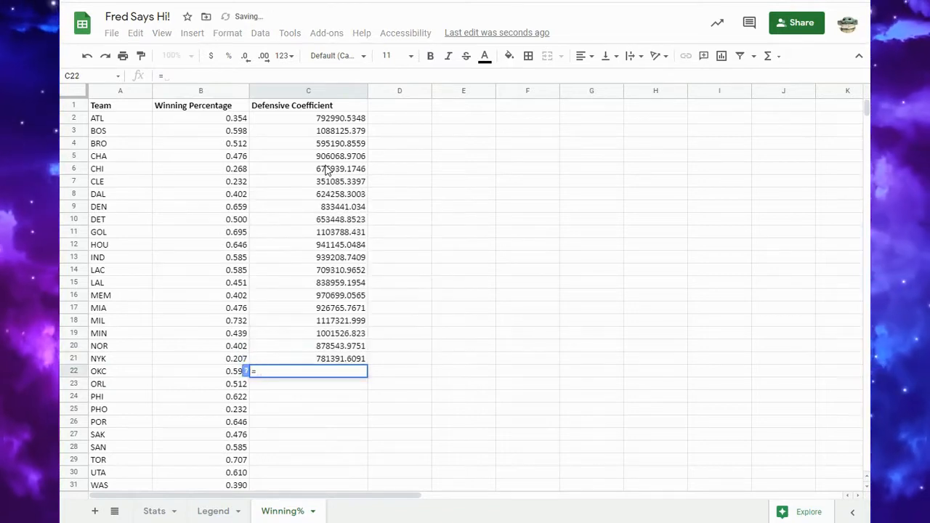
type("Ok")
left_click(284, 354)
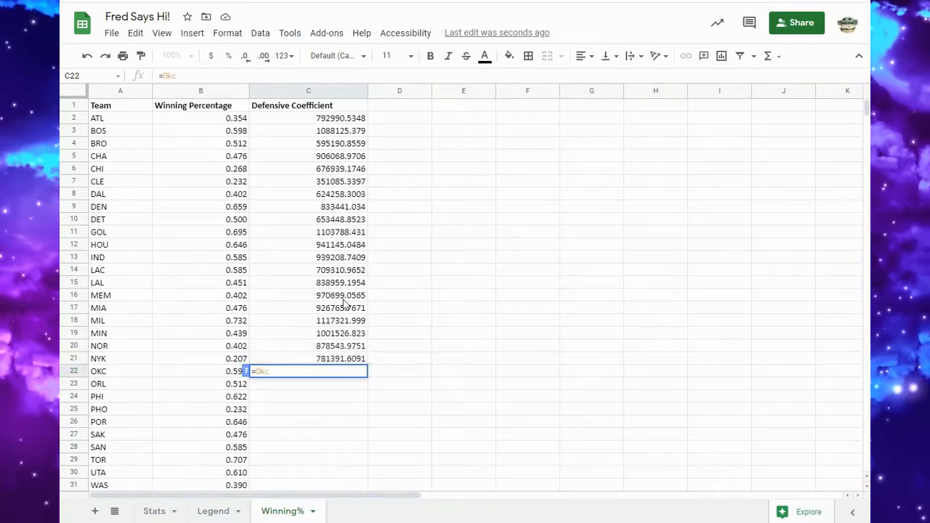
key("Return")
Fill the coefficients for ORL, PHI and PHO with =Orl in C23, =Phi in C24 and =Pho in C25
type("=Orl")
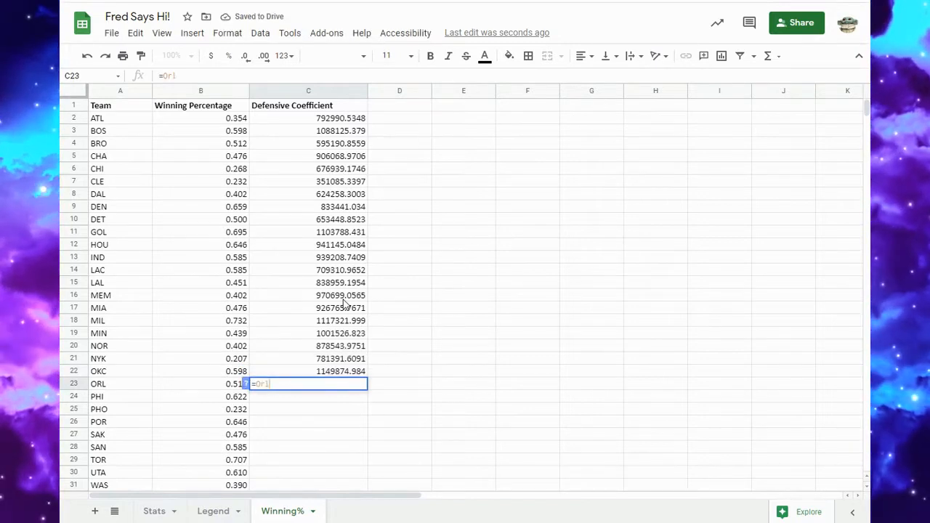
key("Return")
type("=Phi")
key("Return")
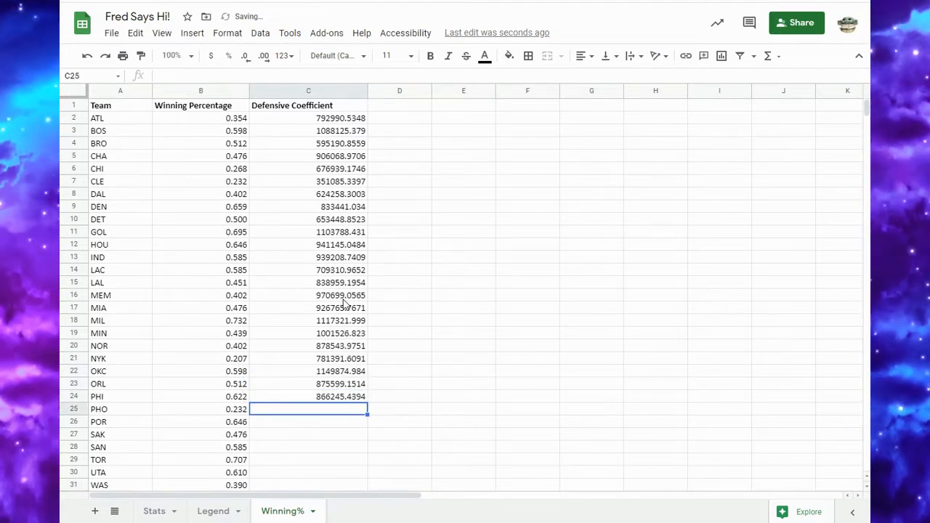
type("=Pho")
key("Return")
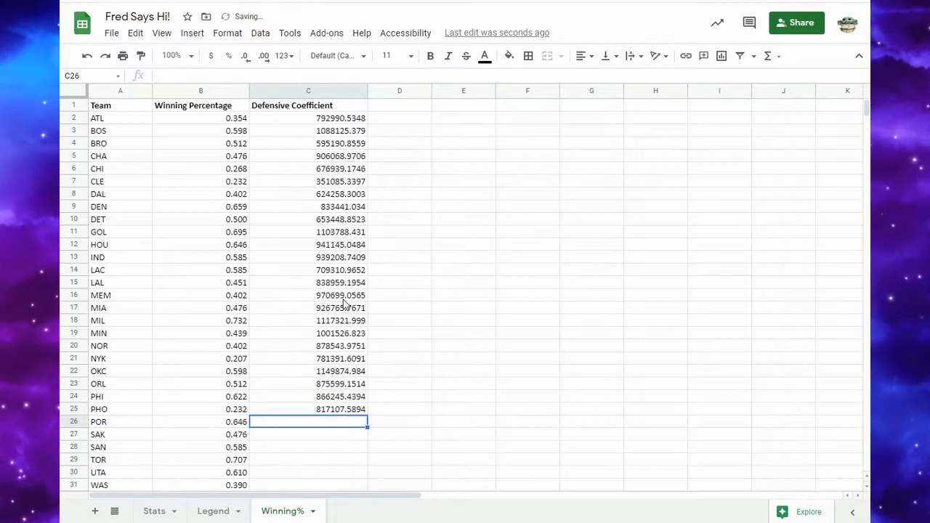
Enter the named references for POR, SAK and SAN, with =Por in C26, =Sak in C27 and =San in C28
type("=Por")
key("Return")
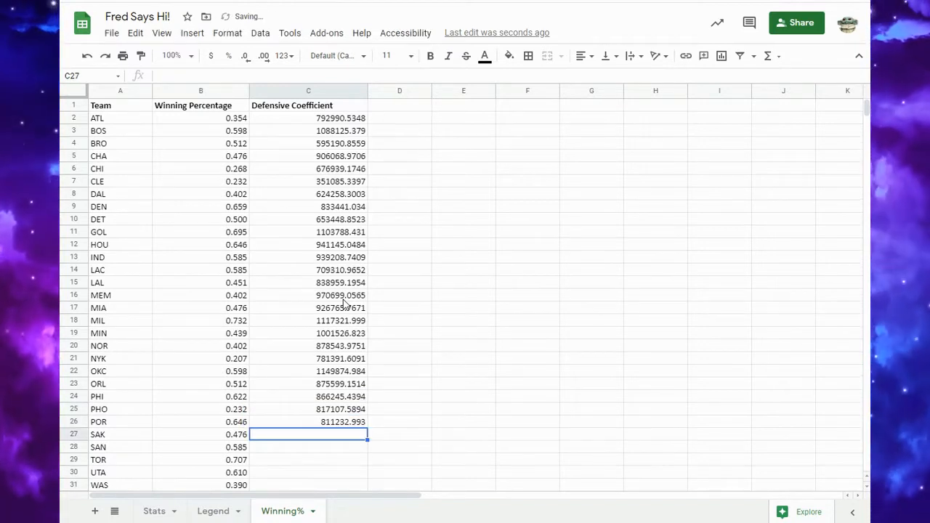
type("=Sak")
key("Return")
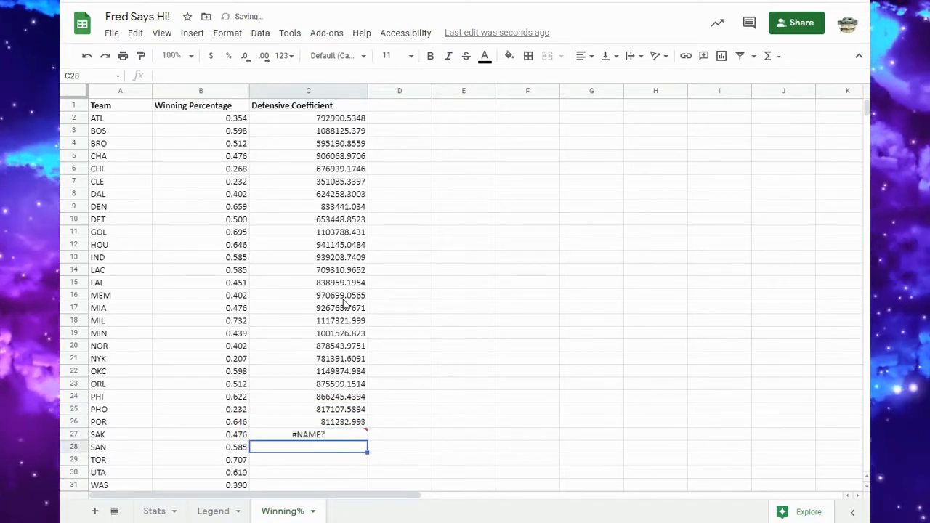
type("=San")
key("Return")
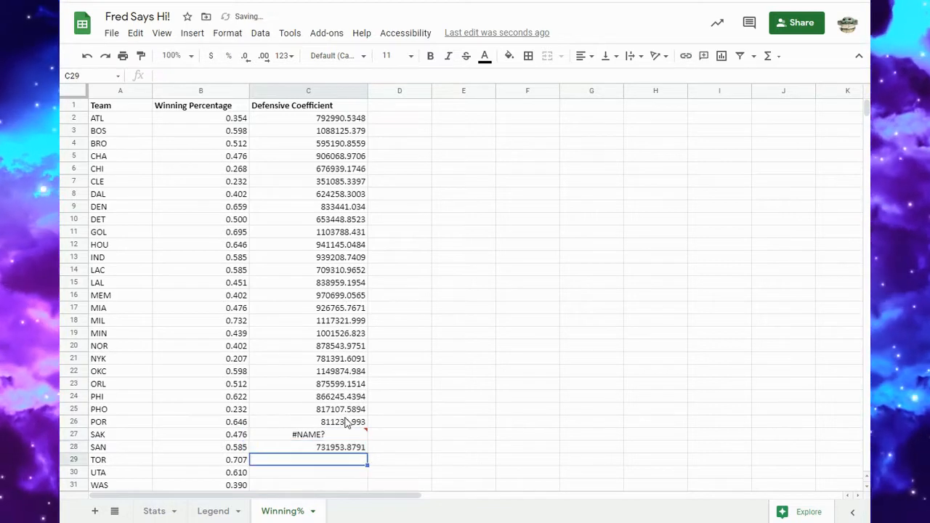
Fill the coefficients for TOR, UTA and WAS with =Tor in C29, =Uta in C30 and =Was in C31
type("=Tor")
key("Return")
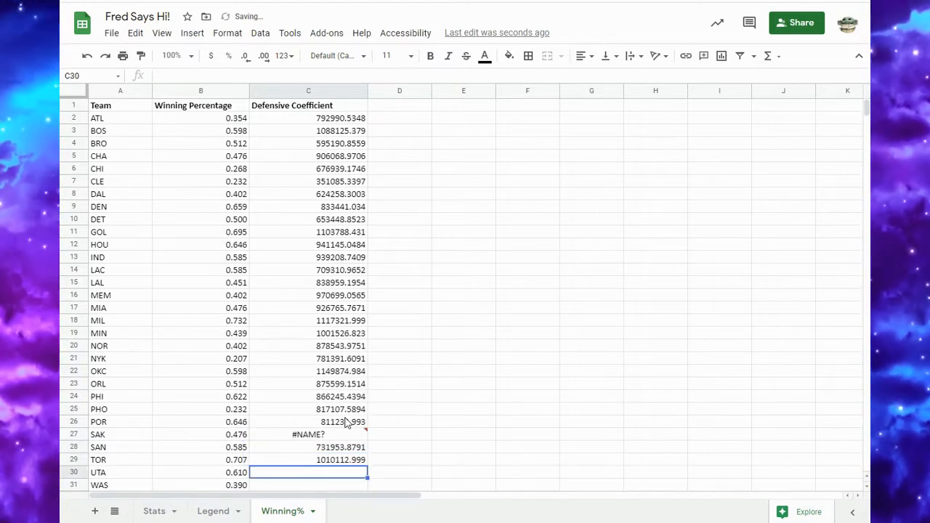
type("=Uta")
key("Return")
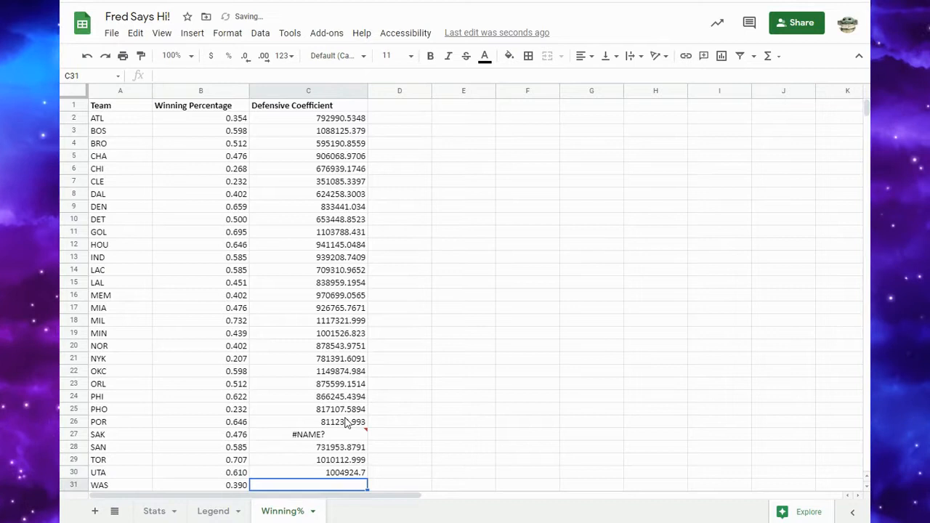
type("=Was")
key("Return")
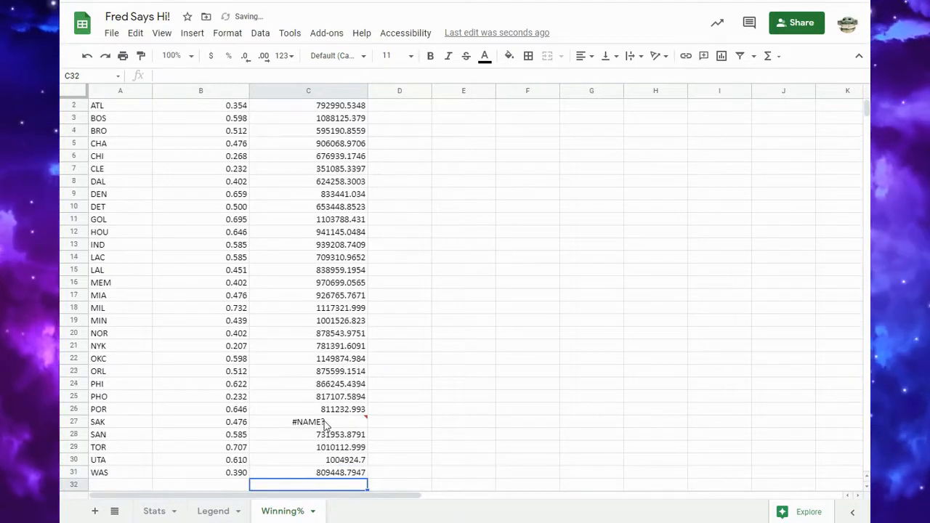
Correct the SAK team's formula in C27 to =Sac
left_click(320, 425)
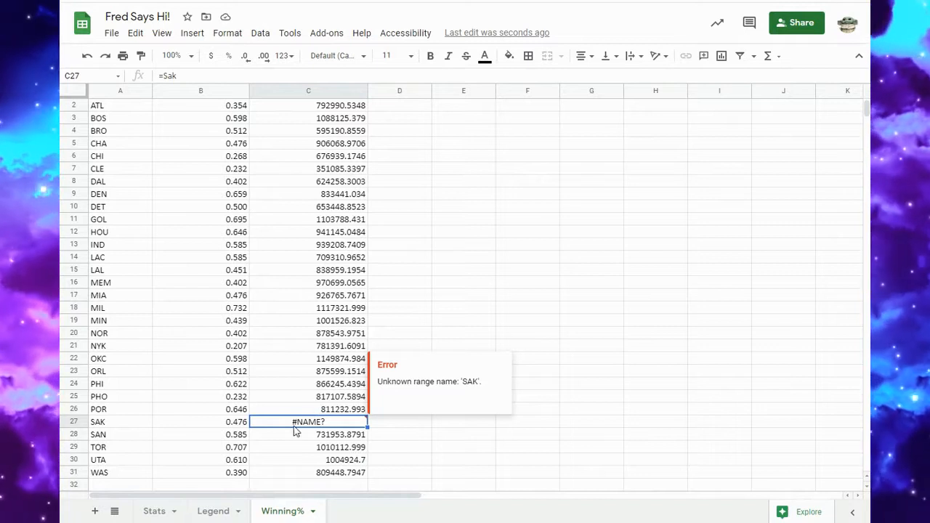
left_click(182, 75)
key("BackSpace")
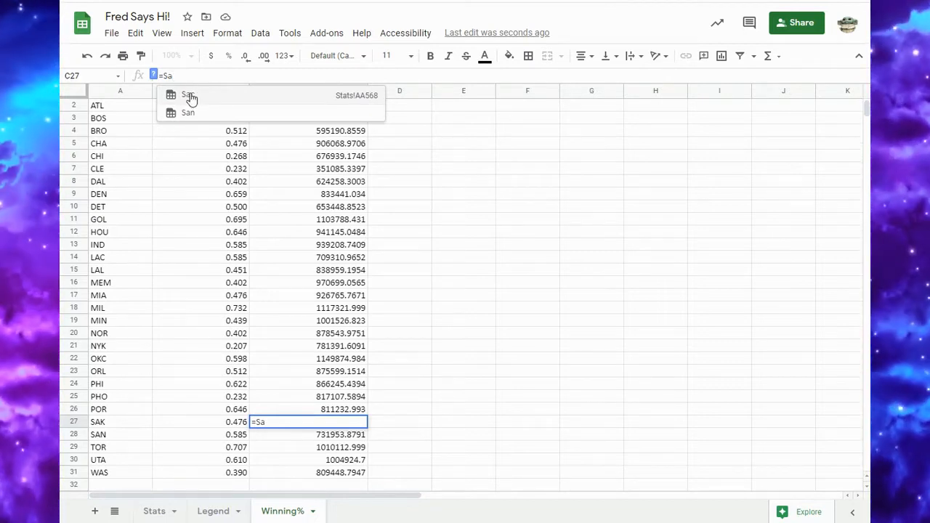
left_click(191, 99)
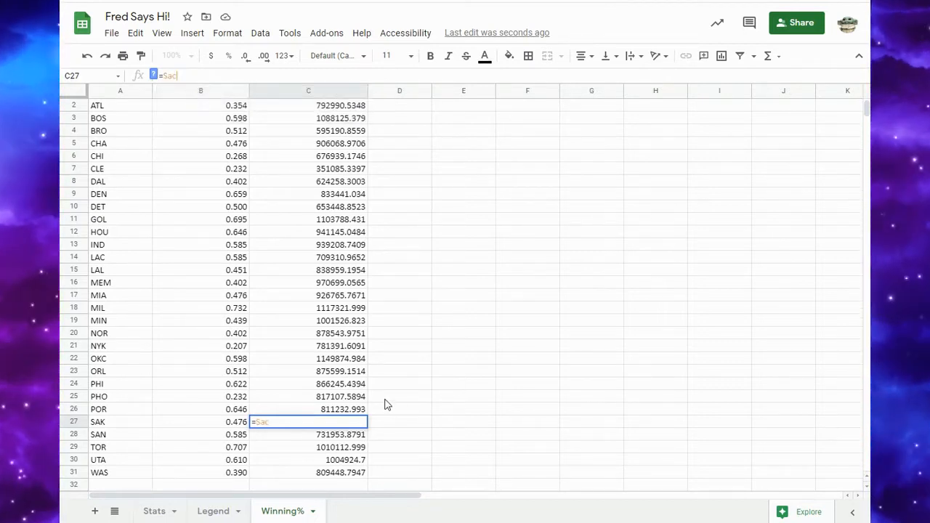
key("Return")
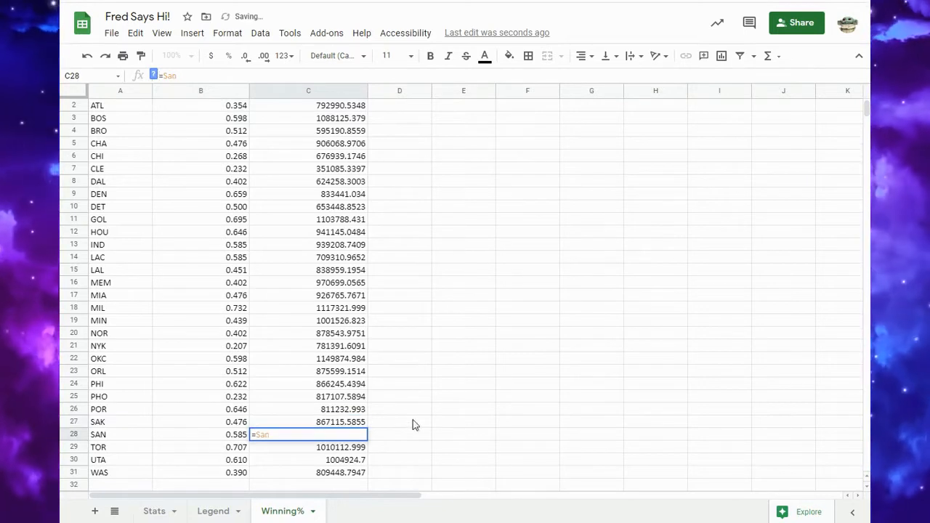
left_click(412, 422)
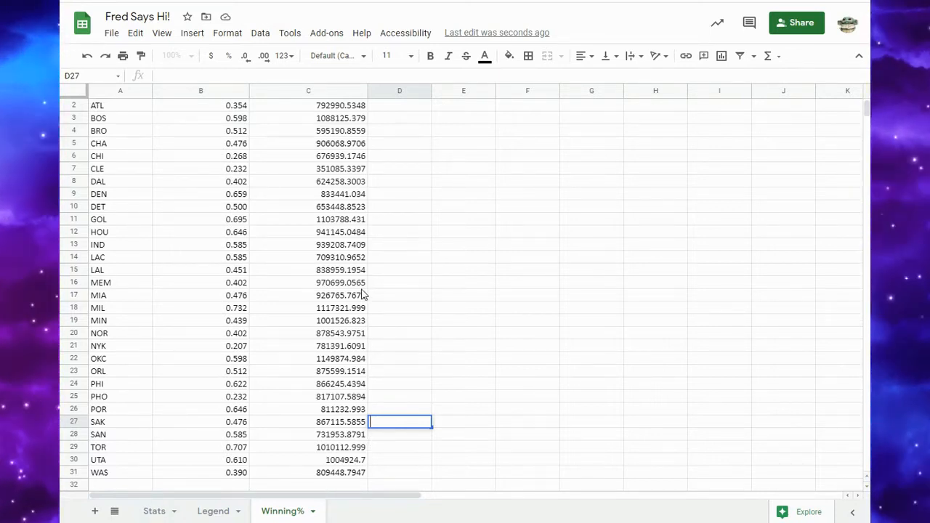
Insert a scatter chart of Defensive Coefficient against Winning Percentage from the range B2:C31
scroll(363, 295, "up", 1)
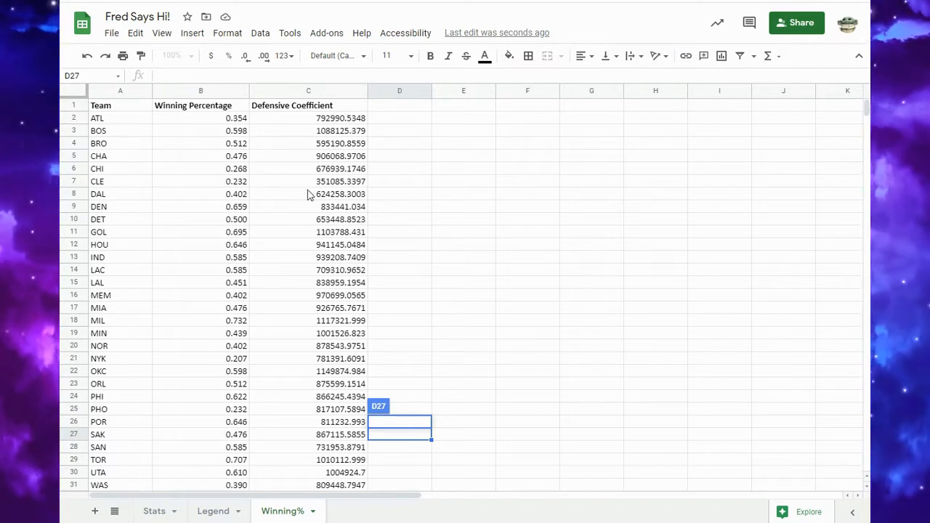
left_click(444, 286)
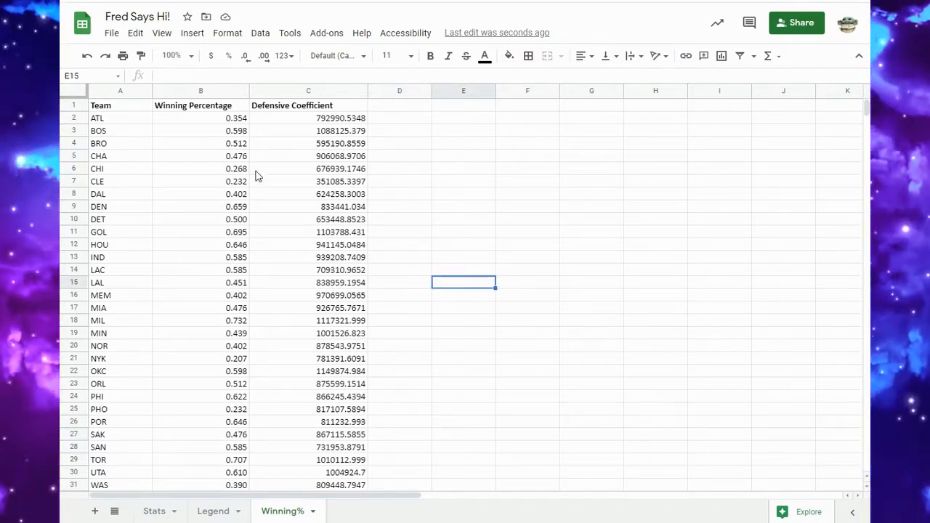
left_click(226, 121)
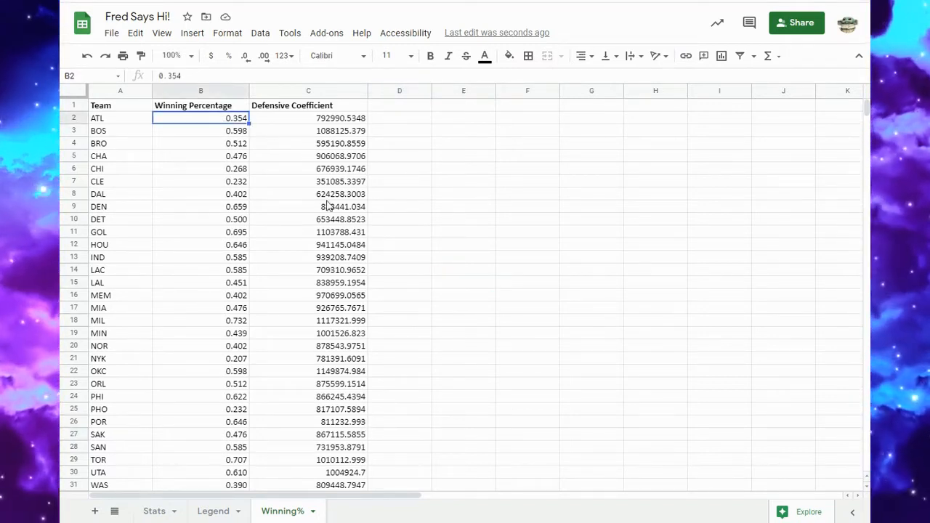
scroll(314, 208, "down", 1)
scroll(314, 208, "down", 2)
left_click(339, 397, "shift")
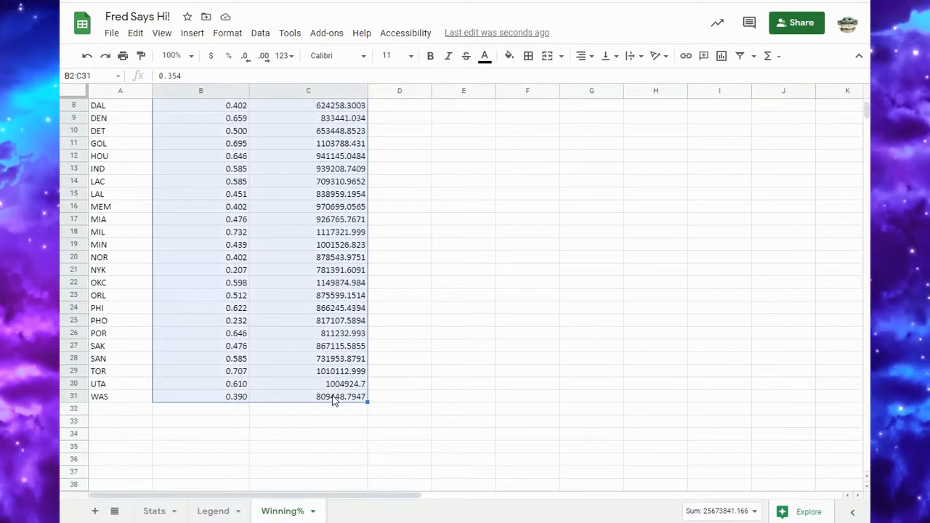
scroll(410, 323, "up", 3)
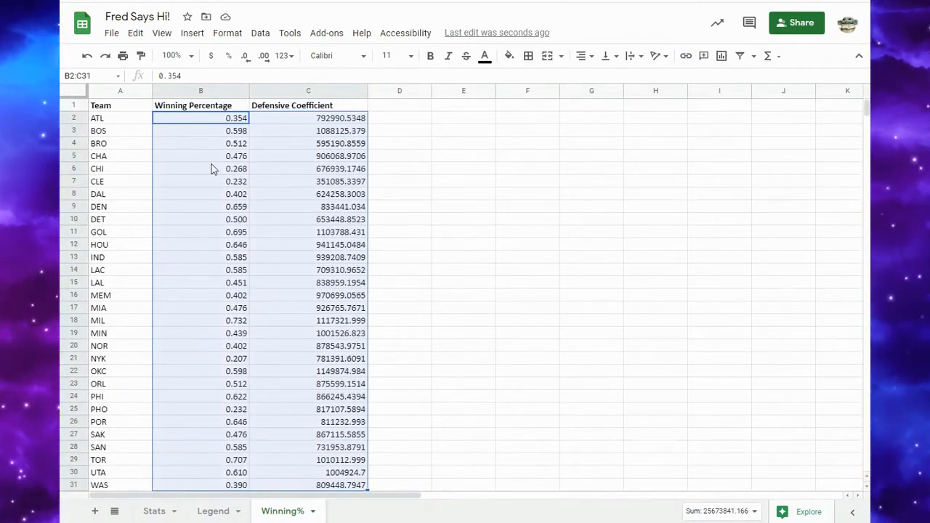
left_click(722, 59)
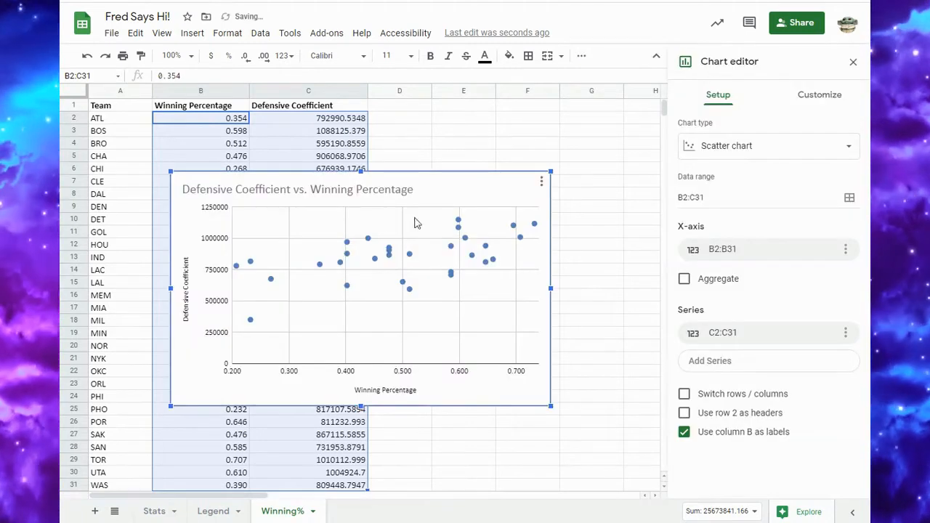
Keep the scatter chart type and move the chart off the data into the empty columns beside Defensive Coefficient
left_click(766, 146)
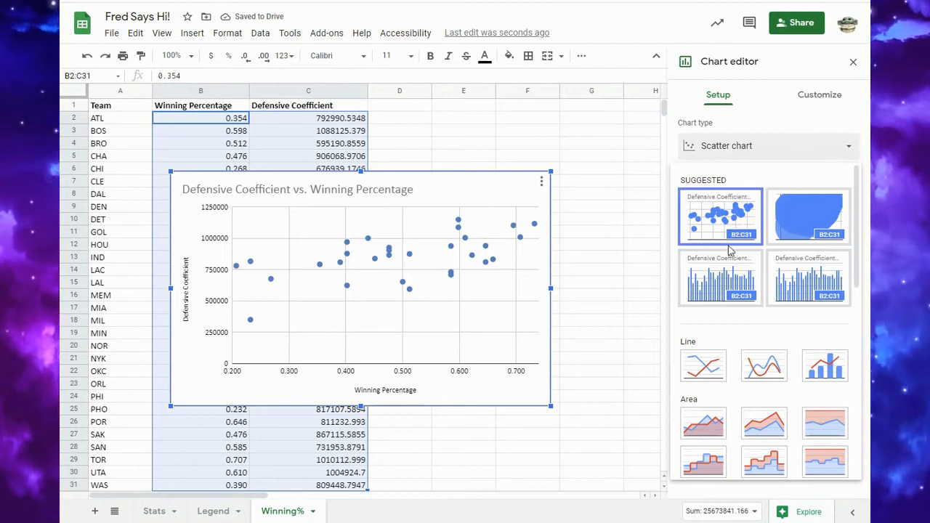
scroll(730, 253, "down", 5)
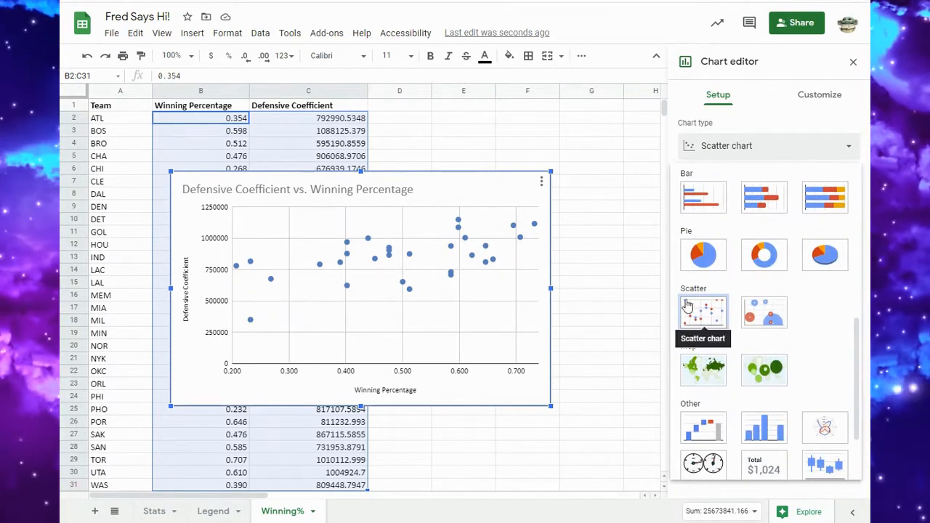
left_click(596, 211)
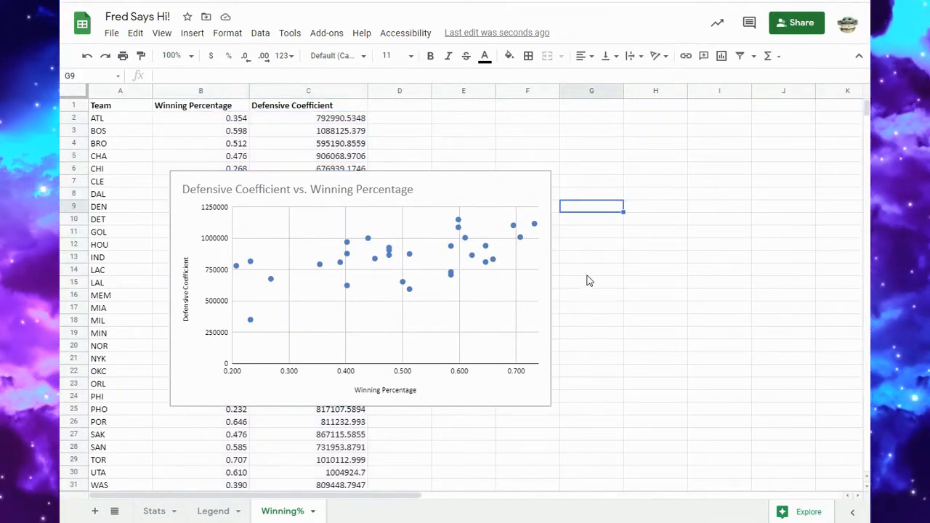
left_click_drag(347, 304, 558, 275)
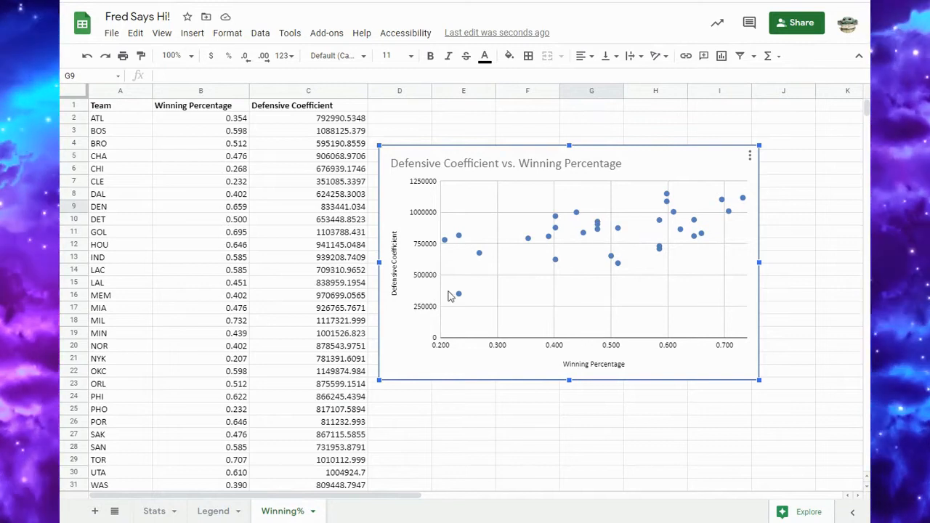
left_click(500, 460)
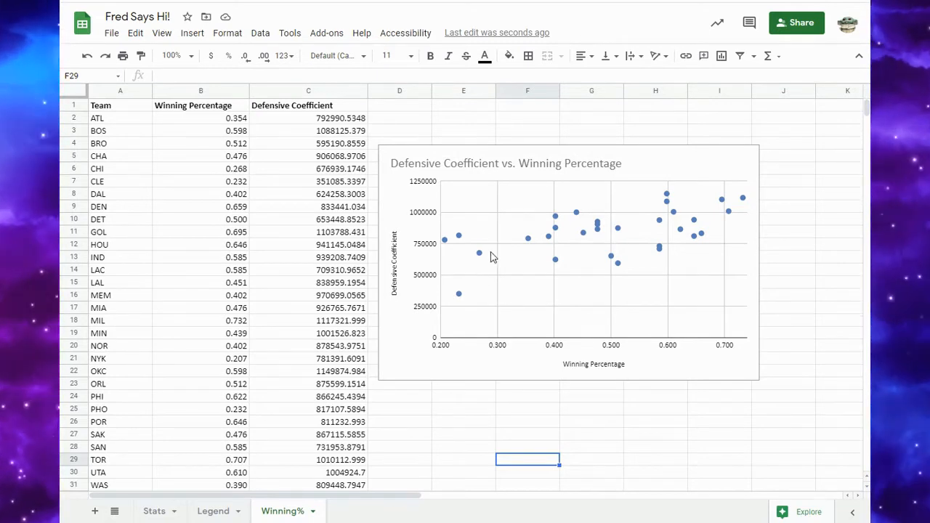
Inspect individual points on the scatter chart for their winning percentage and defensive coefficient
left_click(458, 297)
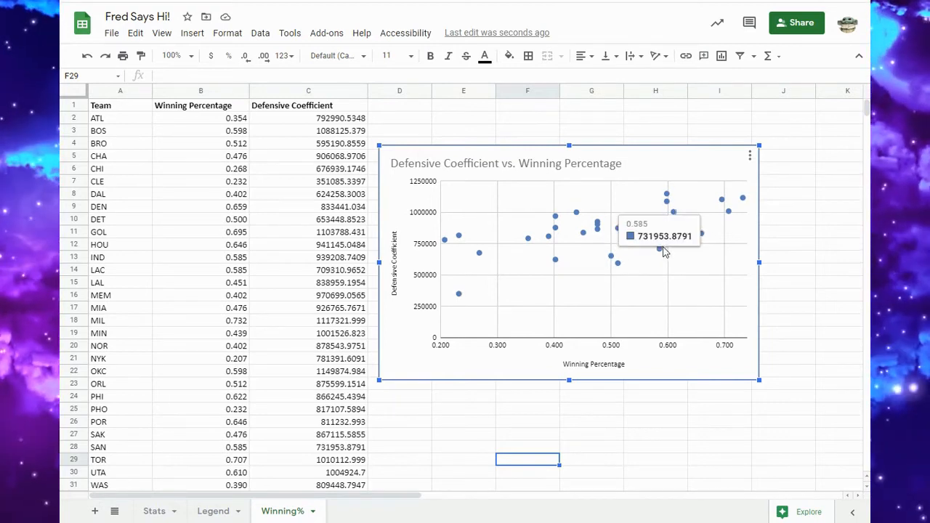
mouse_move(463, 297)
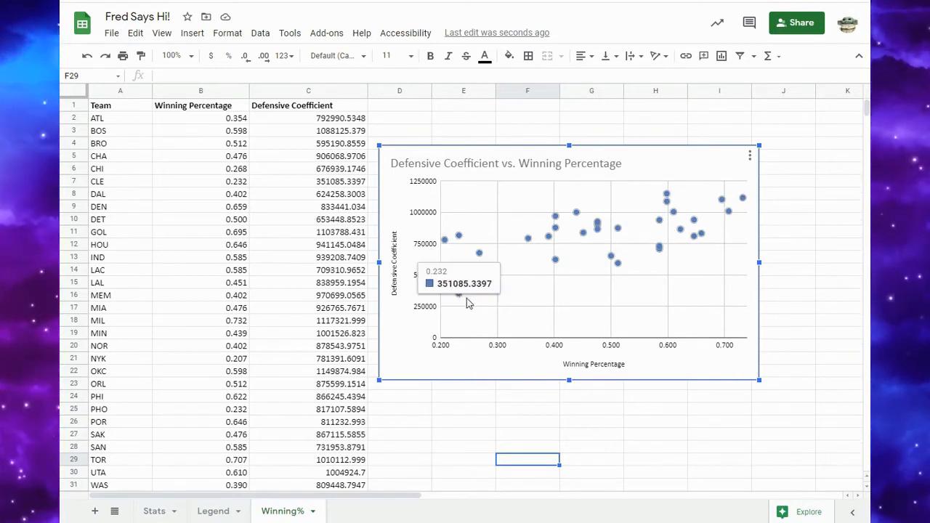
mouse_move(446, 247)
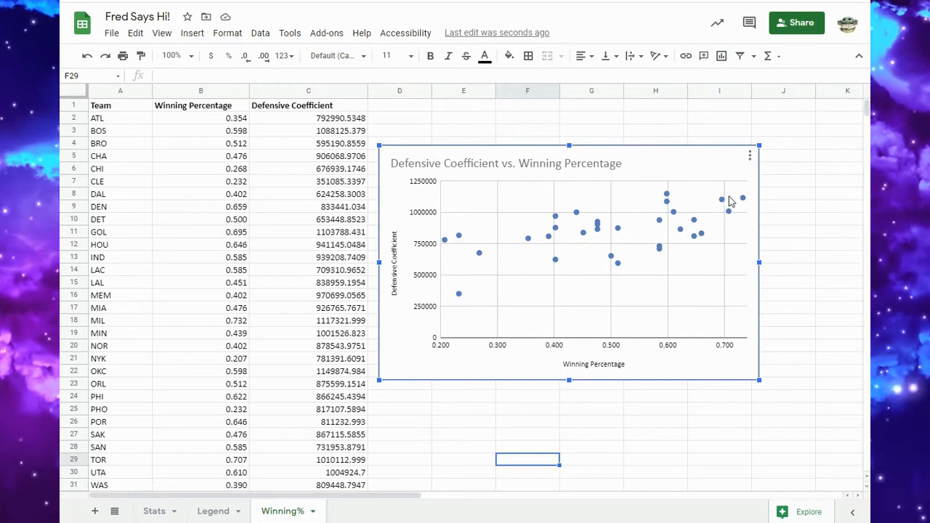
mouse_move(667, 200)
Check the OKC row's Defensive Coefficient and Winning Percentage in the table against the chart
scroll(255, 170, "down", 2)
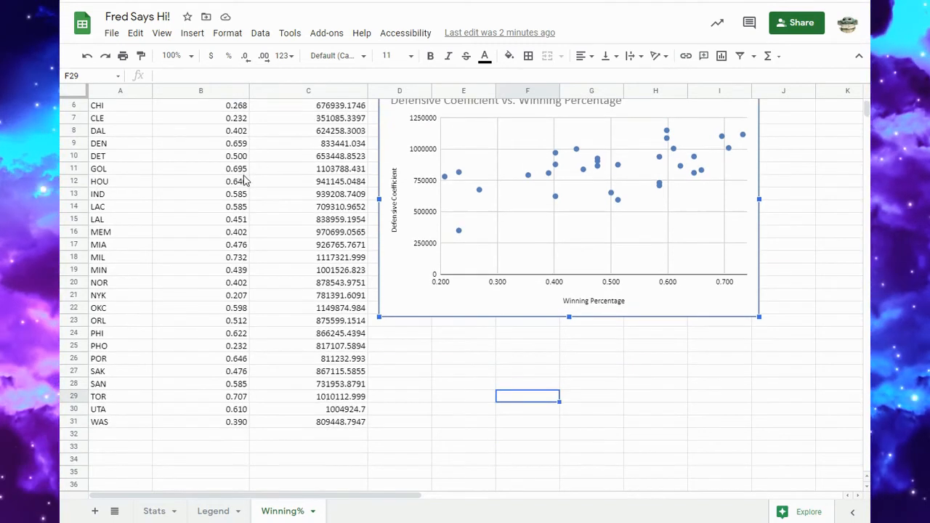
left_click(328, 308)
left_click(236, 310)
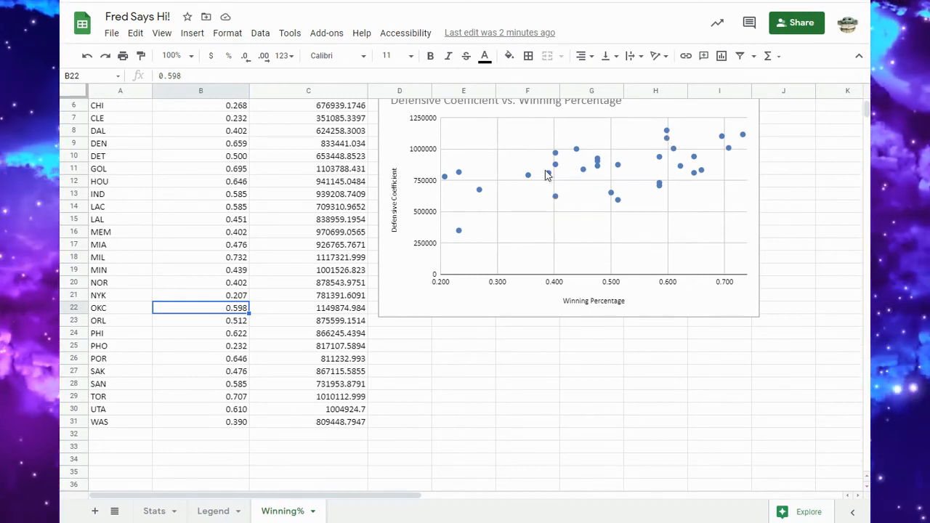
scroll(531, 175, "up", 2)
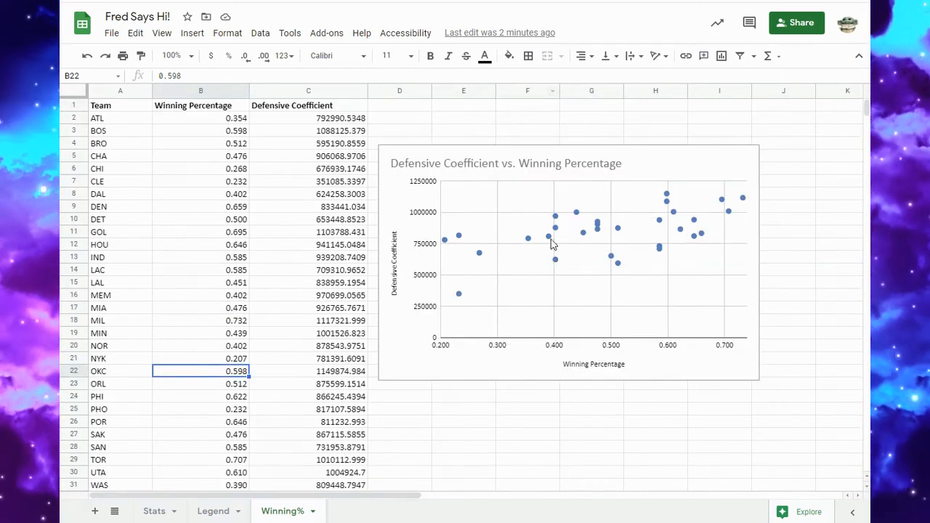